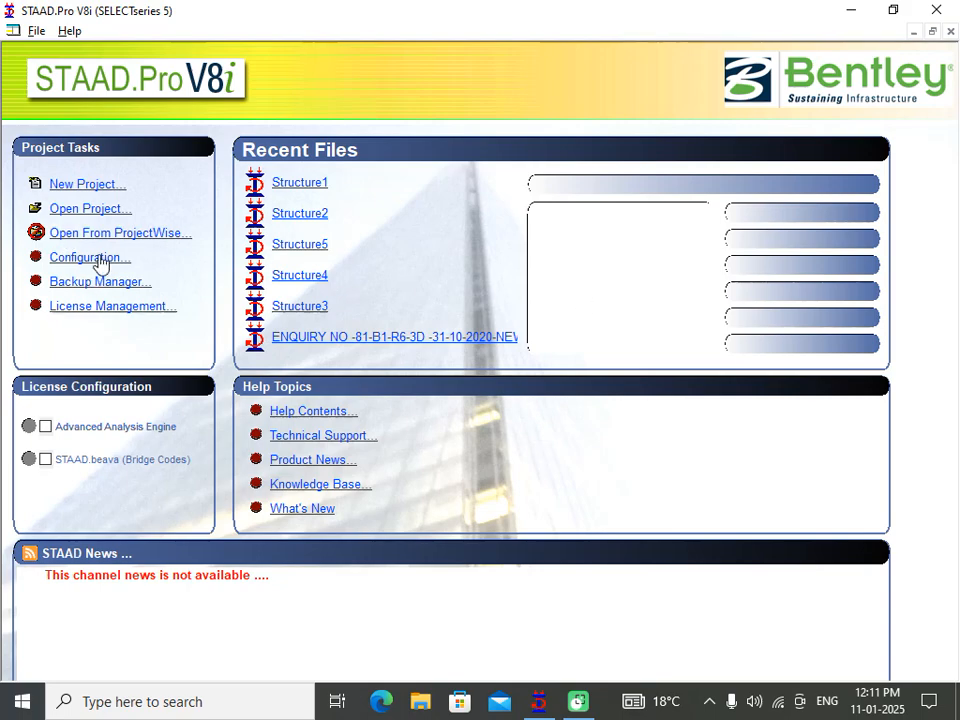
# Configure the program's default base unit as Metric.
pyautogui.click(98, 186)
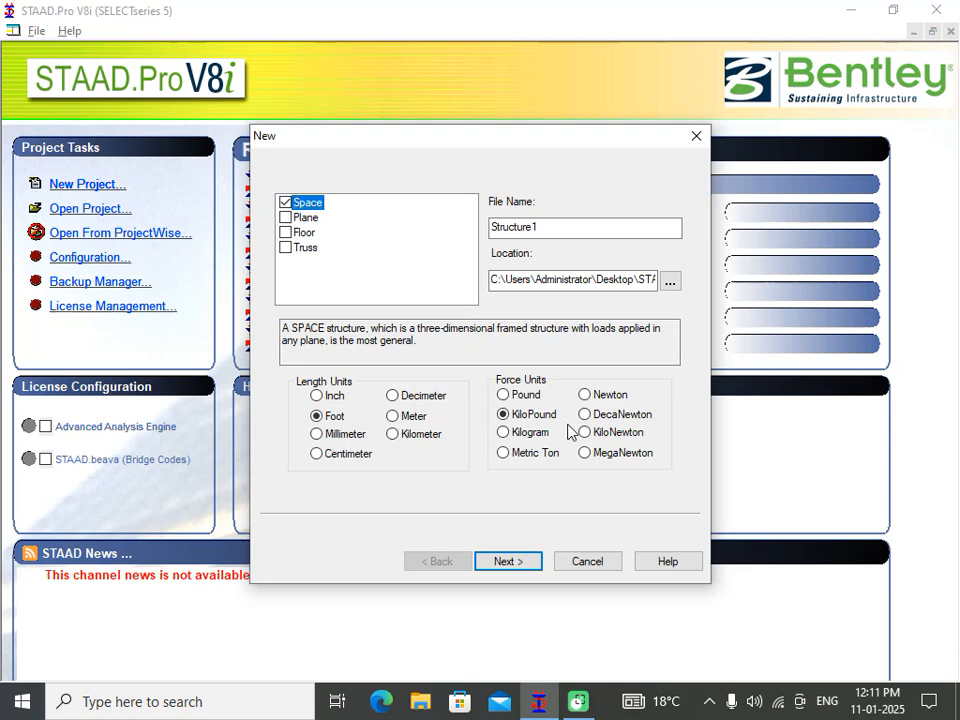
pyautogui.click(588, 561)
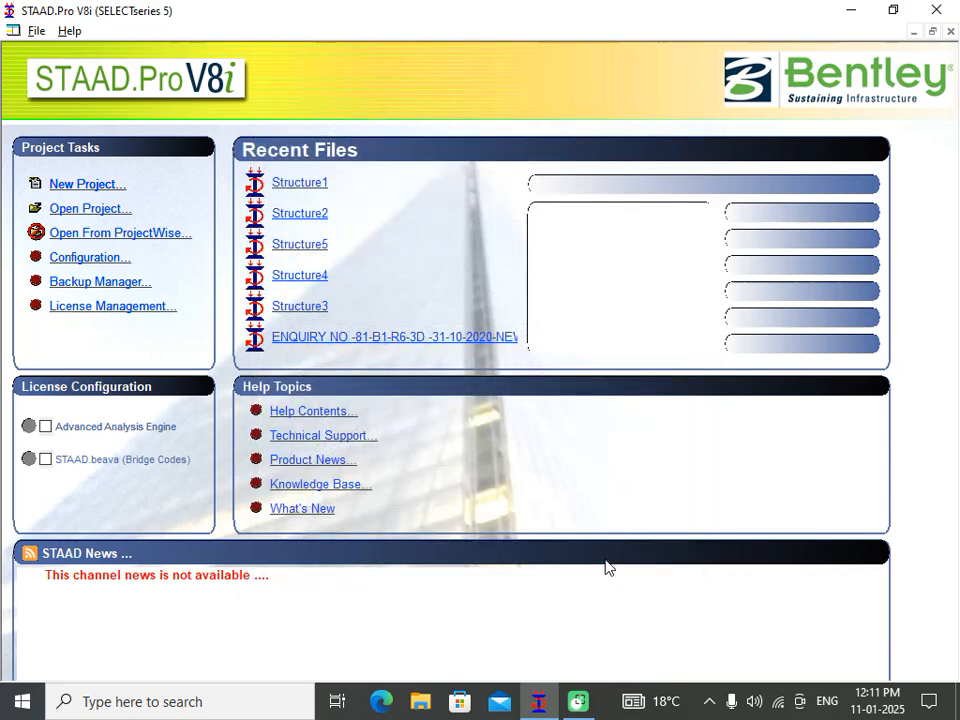
pyautogui.click(88, 259)
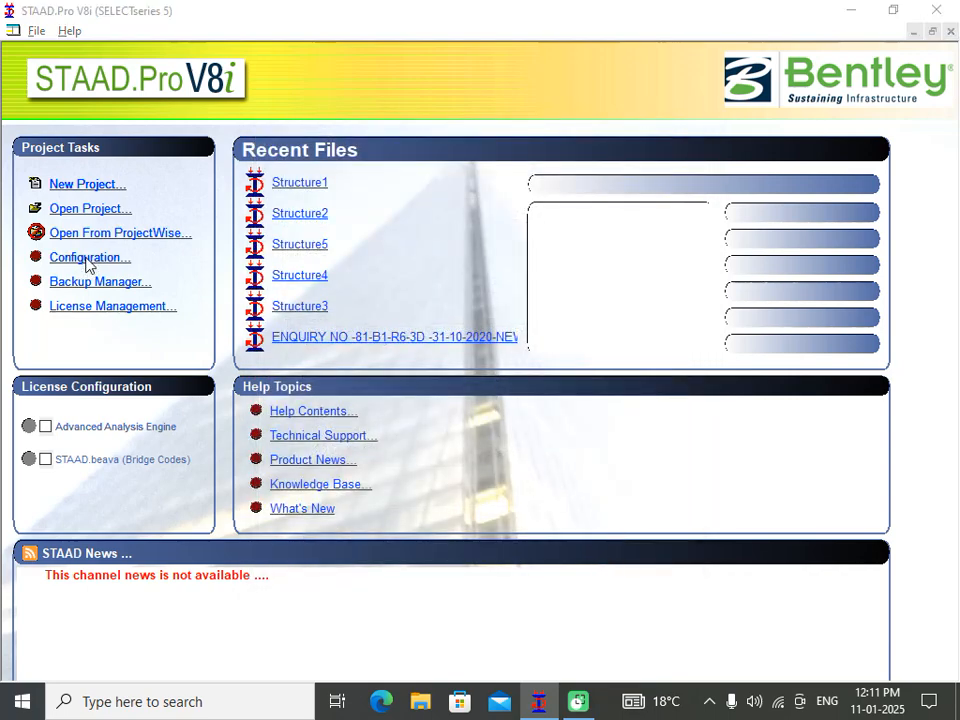
pyautogui.click(470, 272)
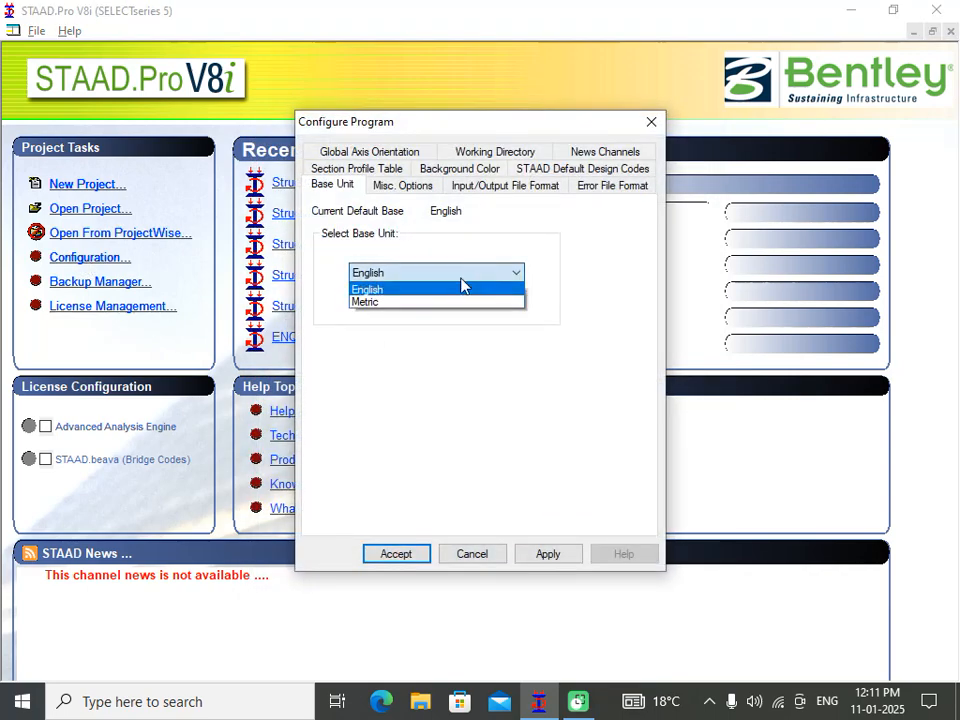
pyautogui.click(407, 302)
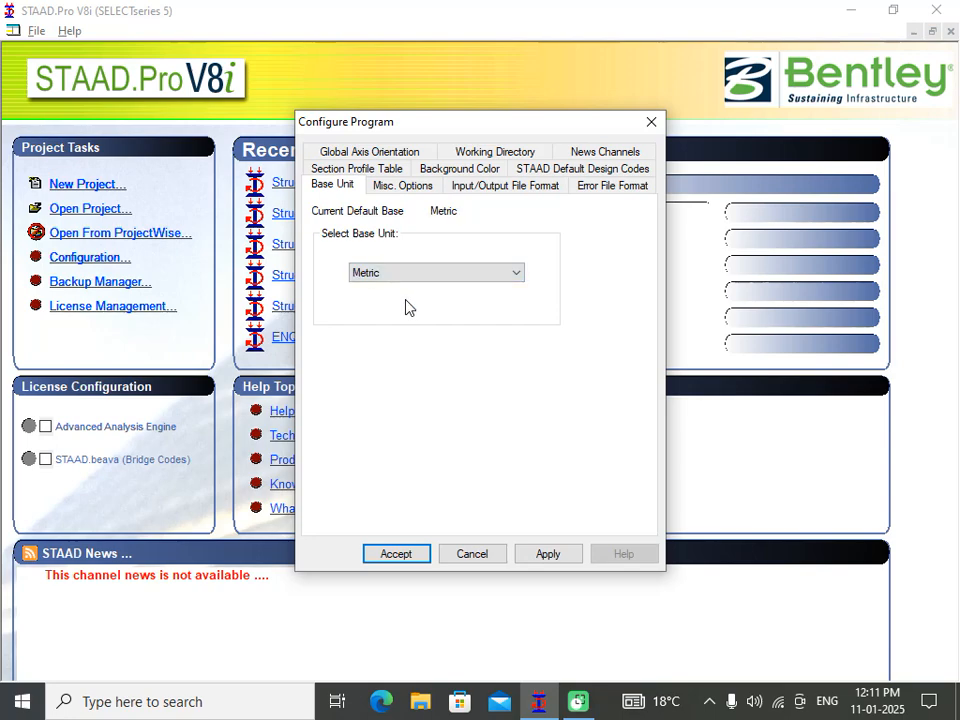
pyautogui.click(404, 554)
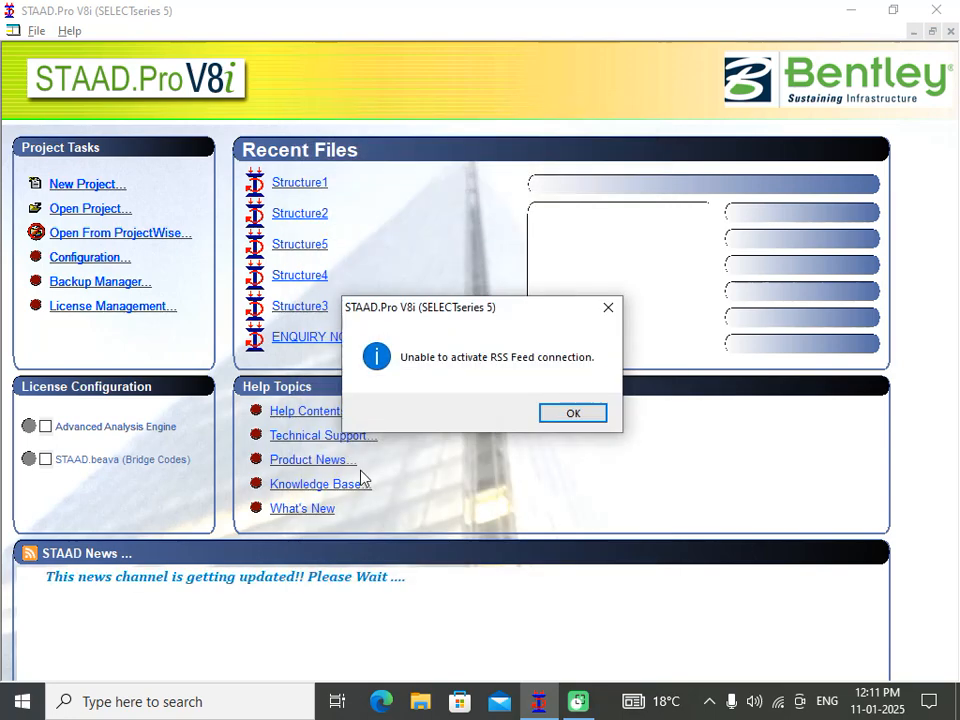
pyautogui.click(566, 413)
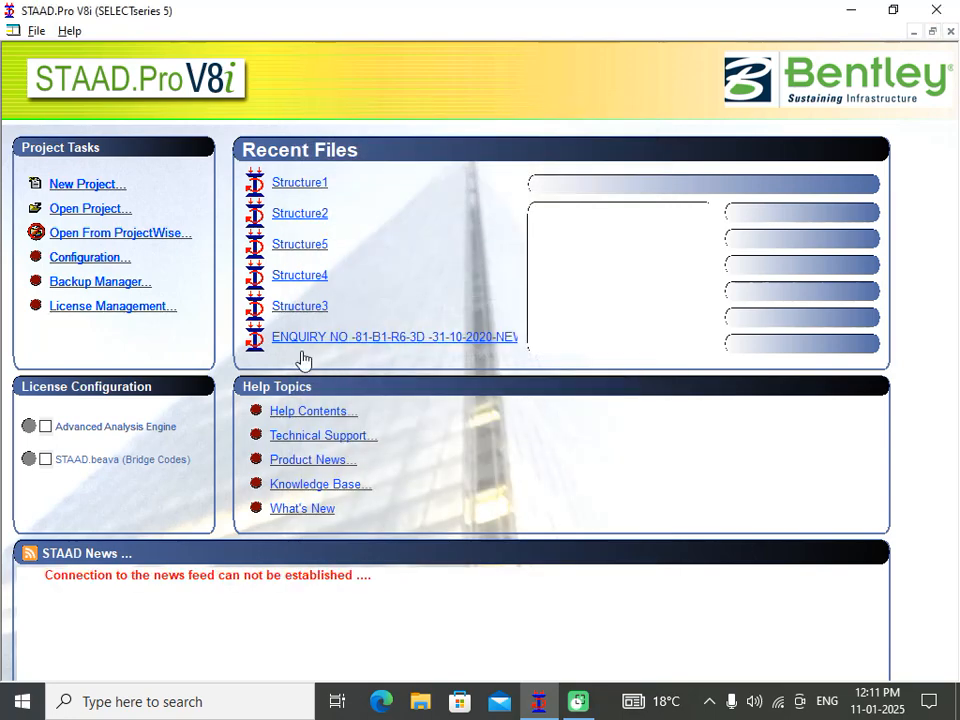
# Create a Space project named Structure1 in metres and kilonewtons, overwriting the existing file and starting with Add Beam.
pyautogui.click(87, 186)
pyautogui.click(285, 203)
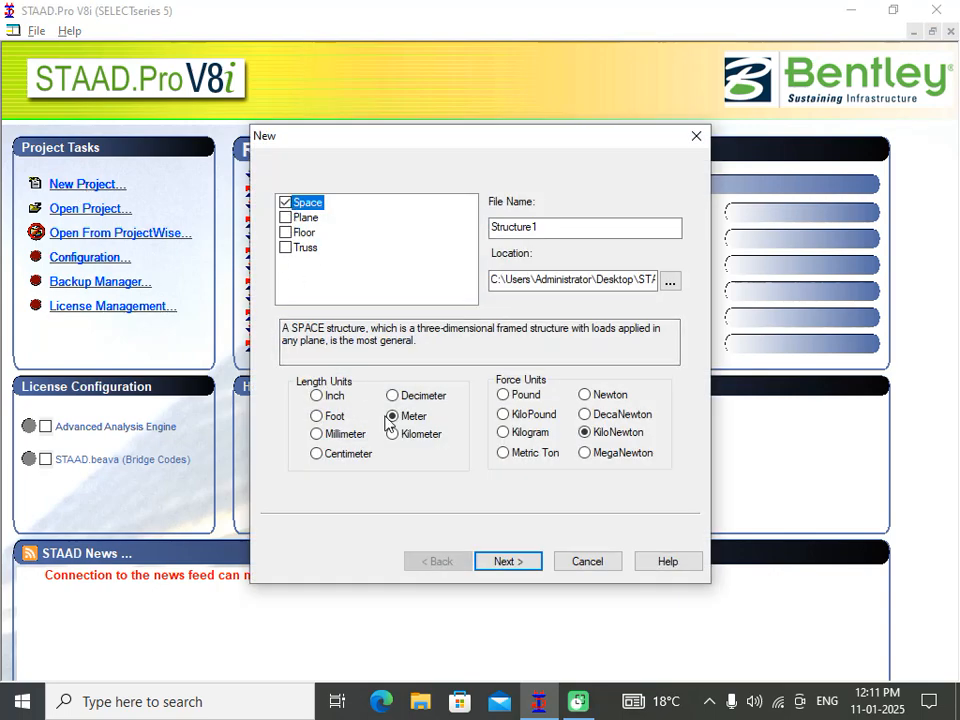
pyautogui.click(525, 563)
pyautogui.click(527, 403)
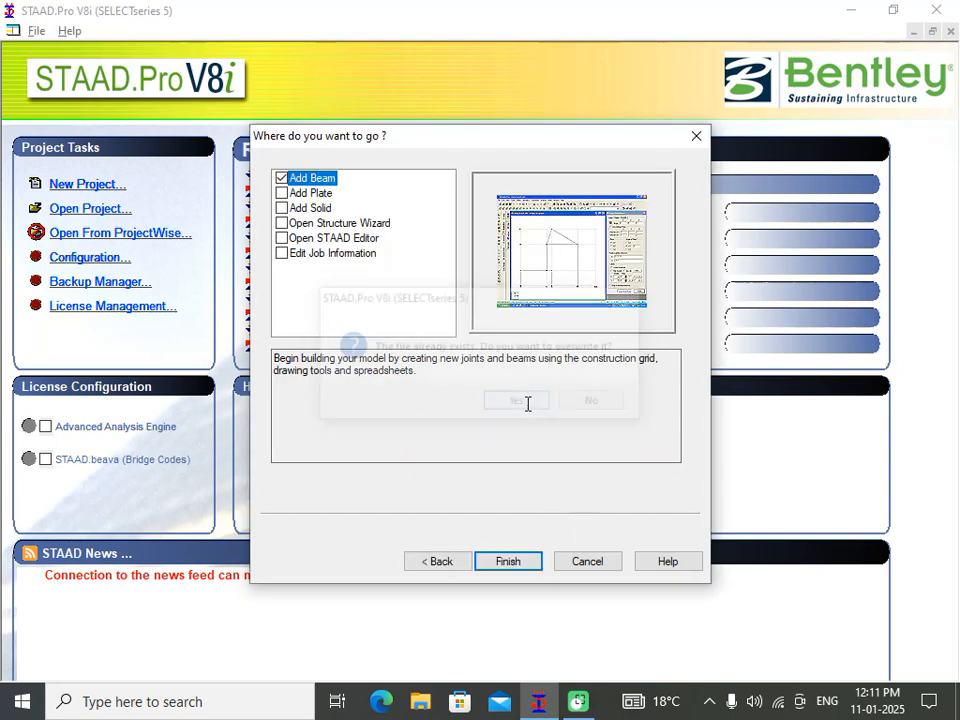
pyautogui.click(510, 562)
# Draw a portal frame from the grid origin with two 3 m columns and a 3 m top beam, and close the snap grid.
pyautogui.moveTo(593, 455); pyautogui.dragTo(587, 408, button='middle')
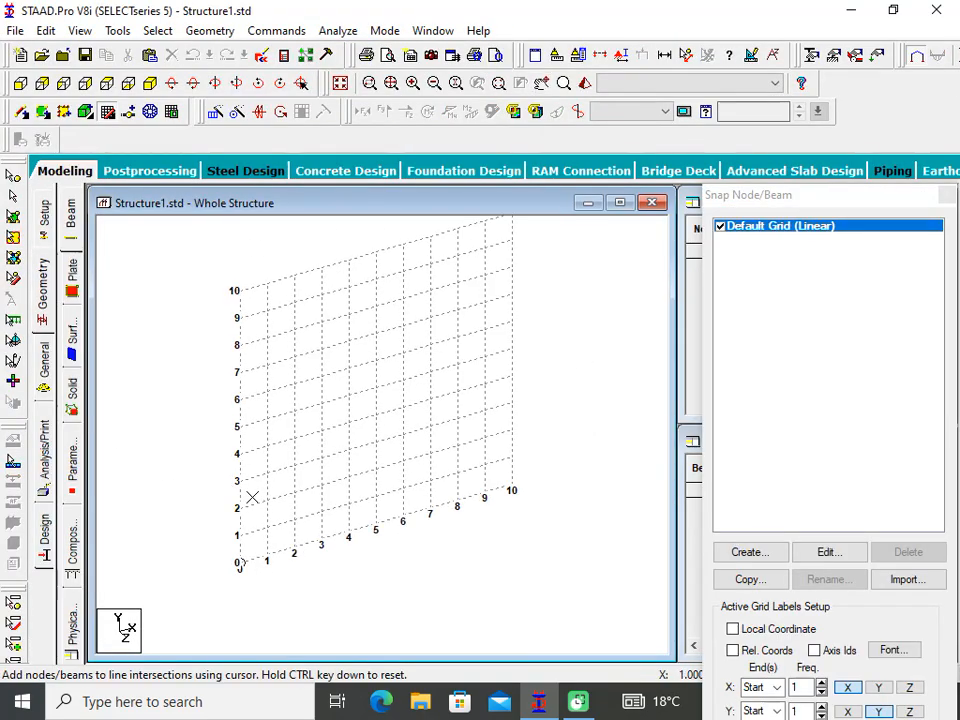
pyautogui.scroll(3, 240, 568)
pyautogui.moveTo(254, 585); pyautogui.dragTo(283, 524, button='middle')
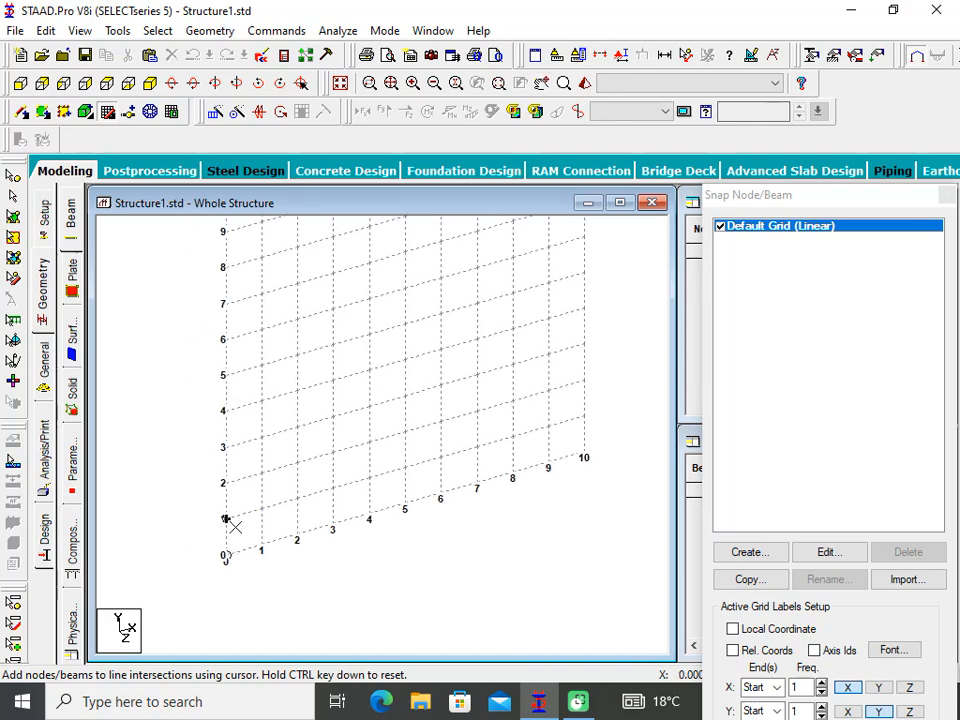
pyautogui.click(226, 555)
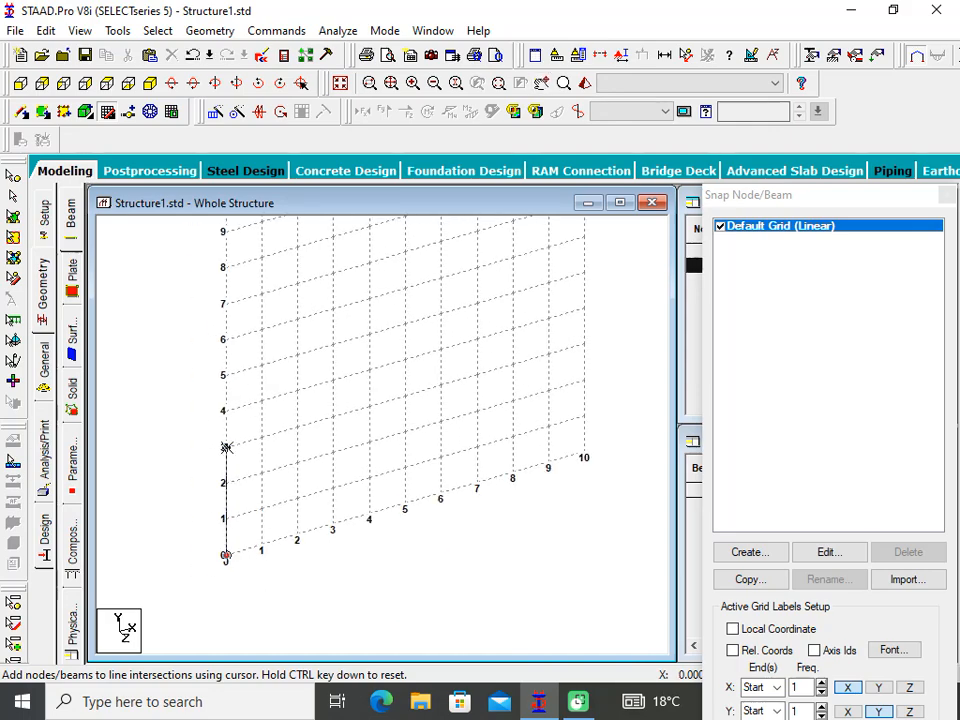
pyautogui.click(226, 447)
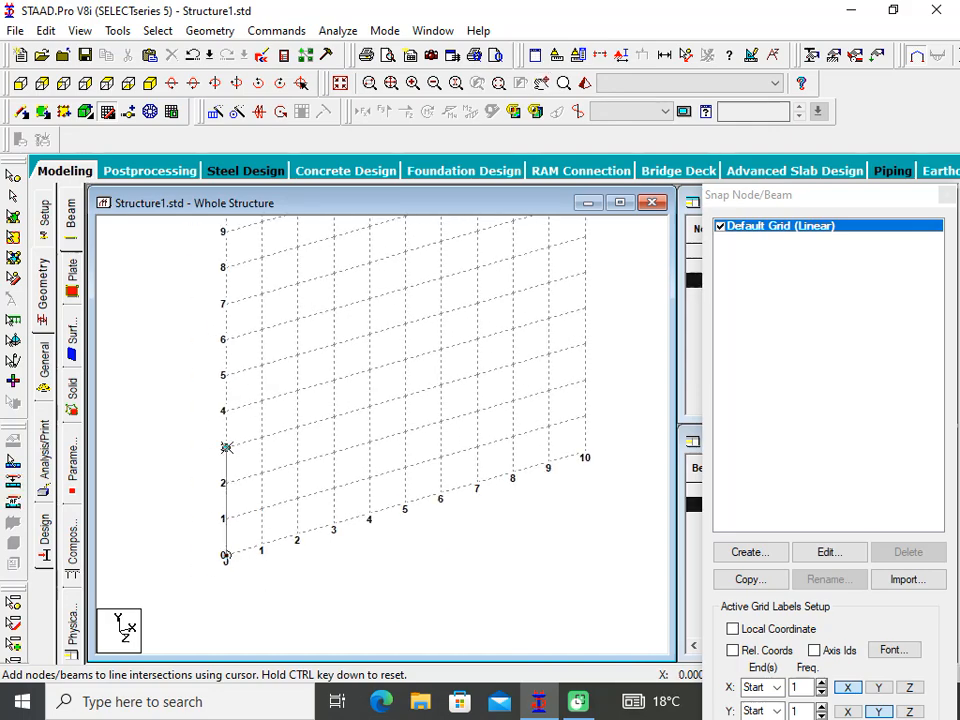
pyautogui.click(333, 417)
pyautogui.click(333, 524)
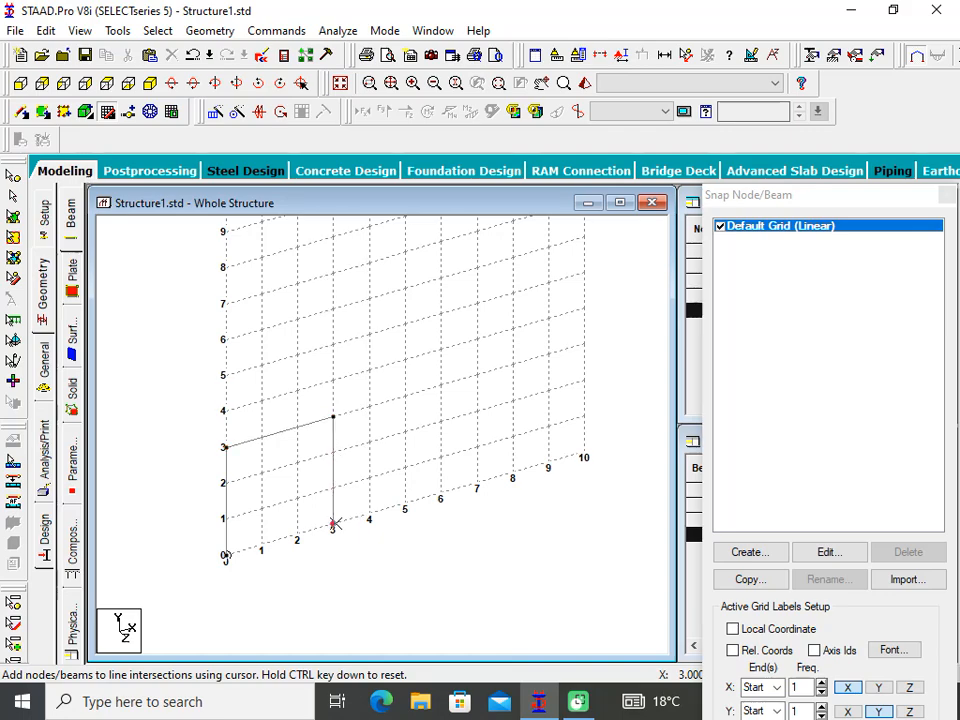
pyautogui.click(109, 114)
# Display the member dimensions for the whole view of the frame.
pyautogui.scroll(-3, 377, 554)
pyautogui.moveTo(579, 459); pyautogui.dragTo(482, 548, button='middle')
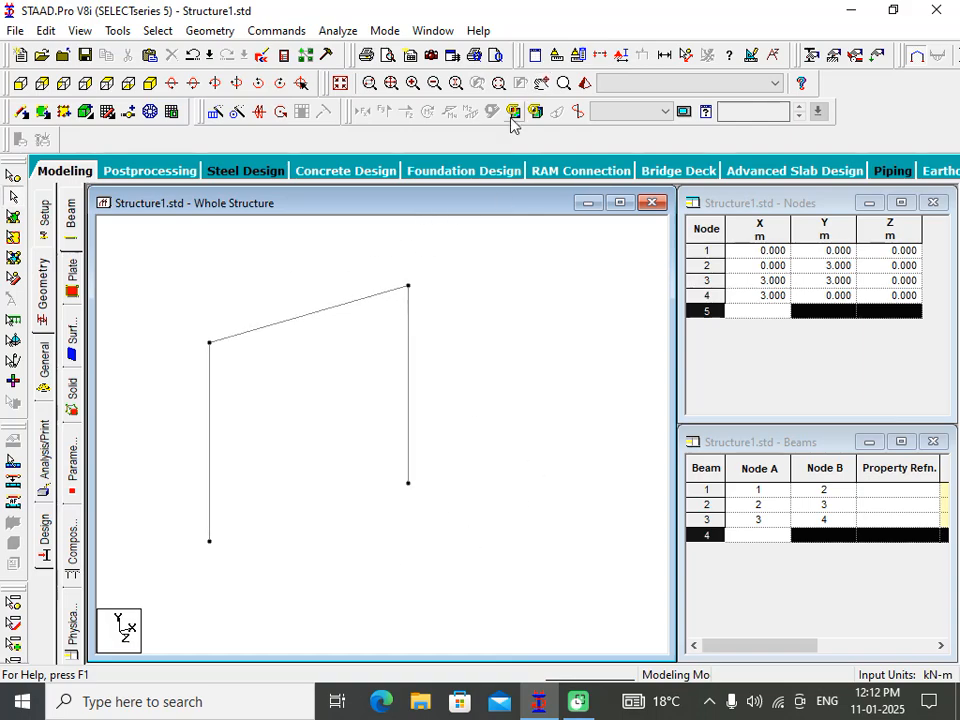
pyautogui.click(664, 55)
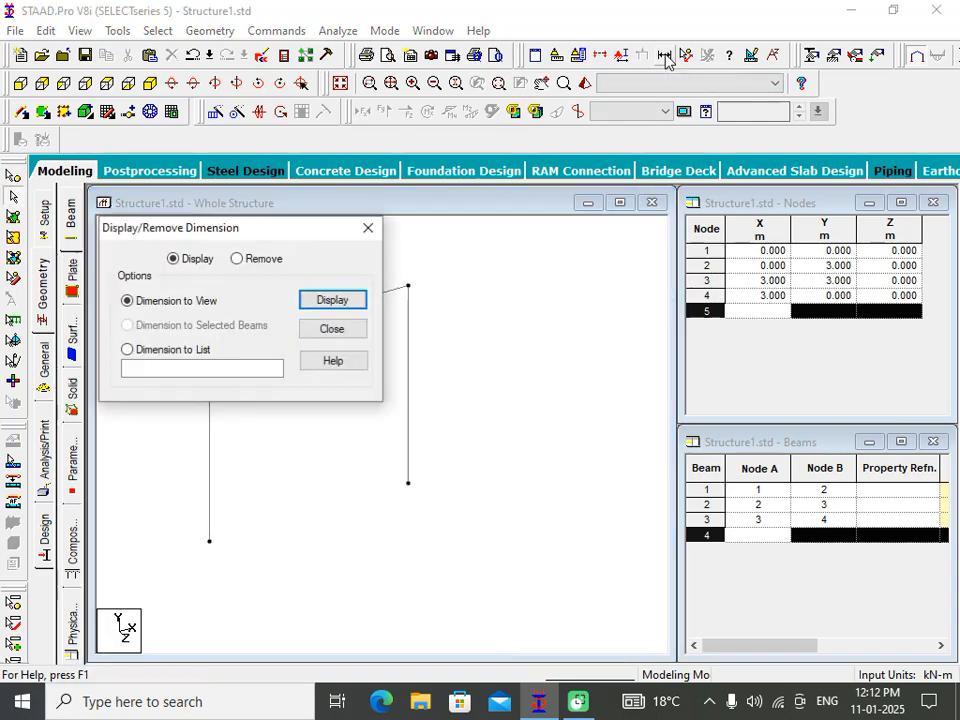
pyautogui.click(334, 302)
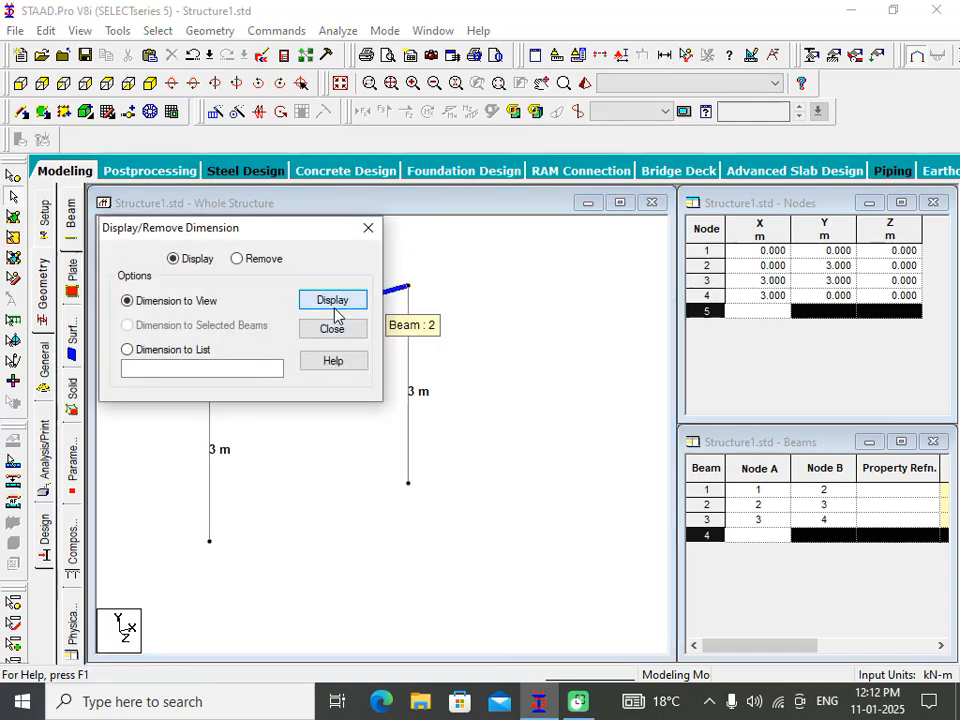
pyautogui.click(334, 330)
# Select the top beam and the column at X = 3 m, extend the selection to all three members, and clear it.
pyautogui.scroll(-2, 554, 434)
pyautogui.moveTo(555, 444); pyautogui.dragTo(454, 450, button='middle')
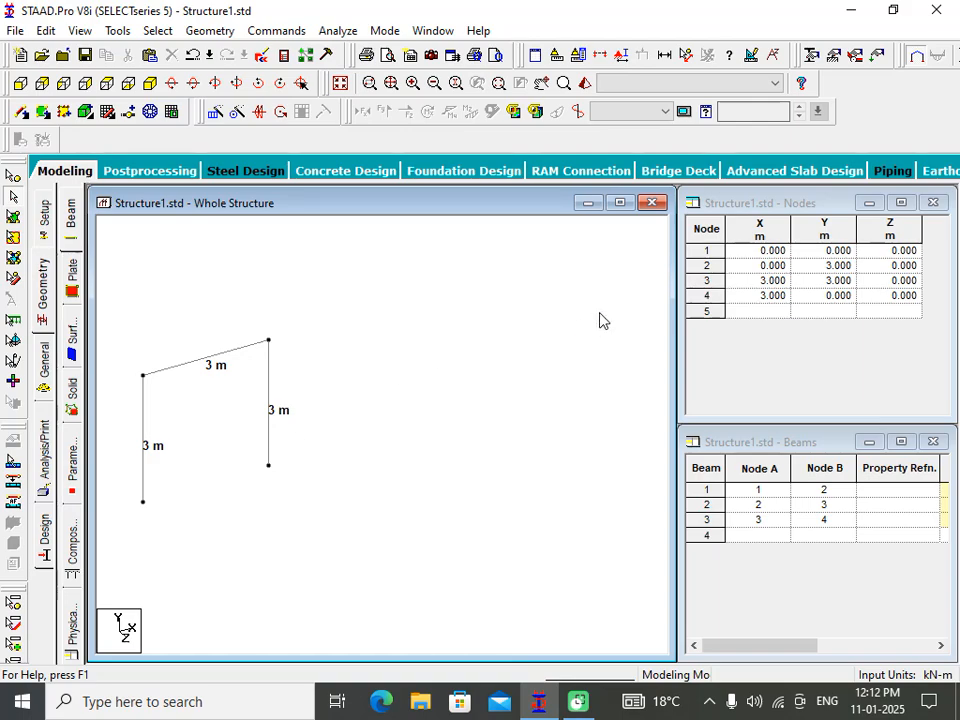
pyautogui.moveTo(394, 396); pyautogui.dragTo(525, 413, button='middle')
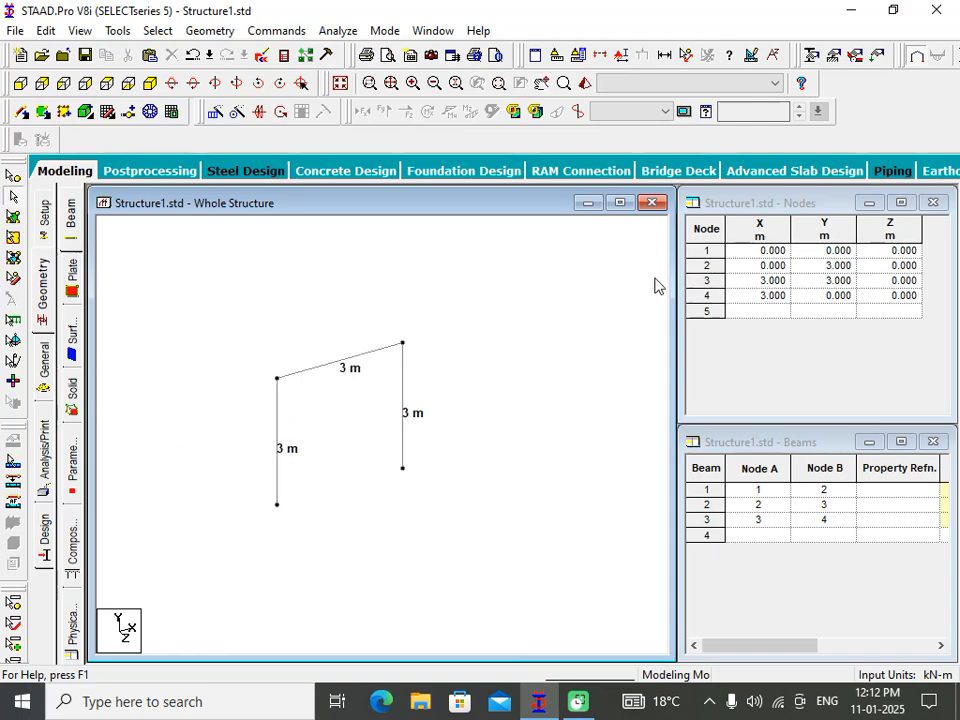
pyautogui.moveTo(655, 286); pyautogui.dragTo(568, 304, button='middle')
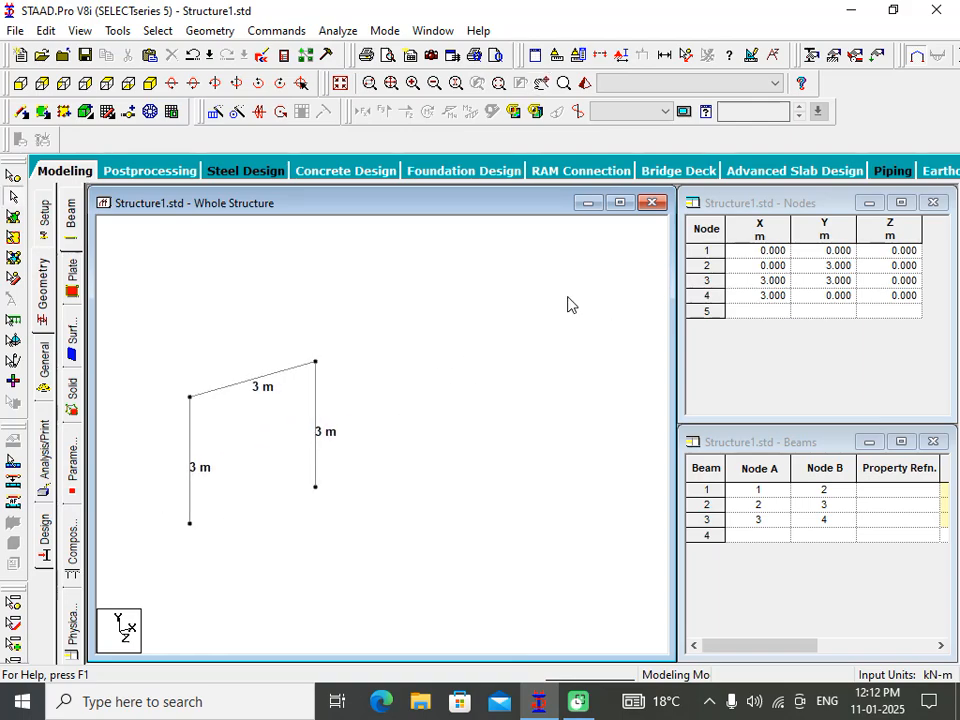
pyautogui.click(293, 377)
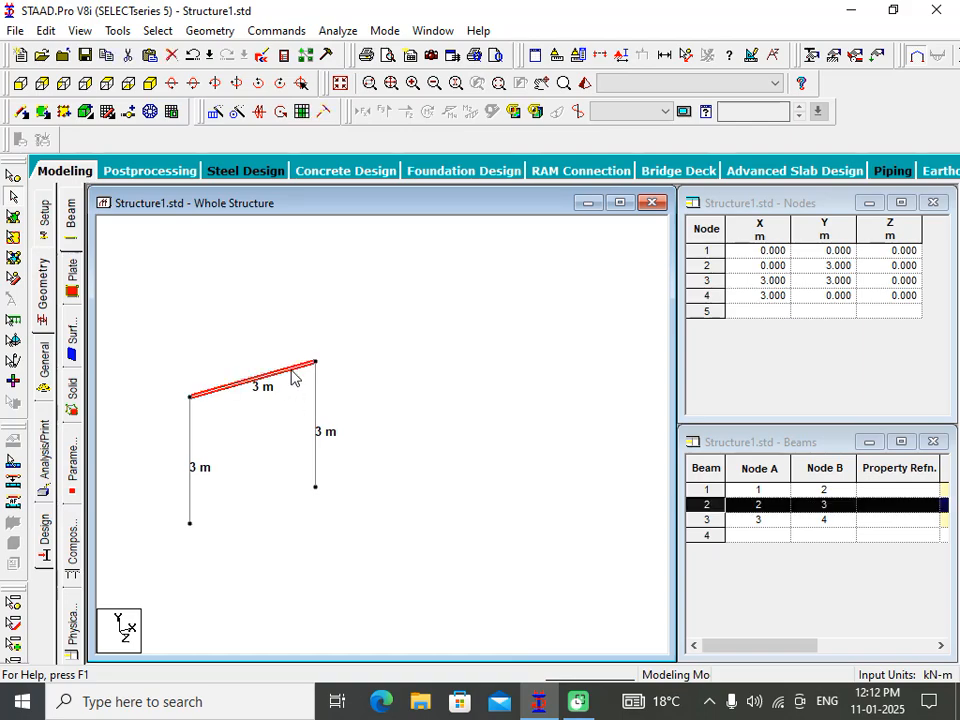
pyautogui.keyDown('ctrl'); pyautogui.click(314, 418); pyautogui.keyUp('ctrl')
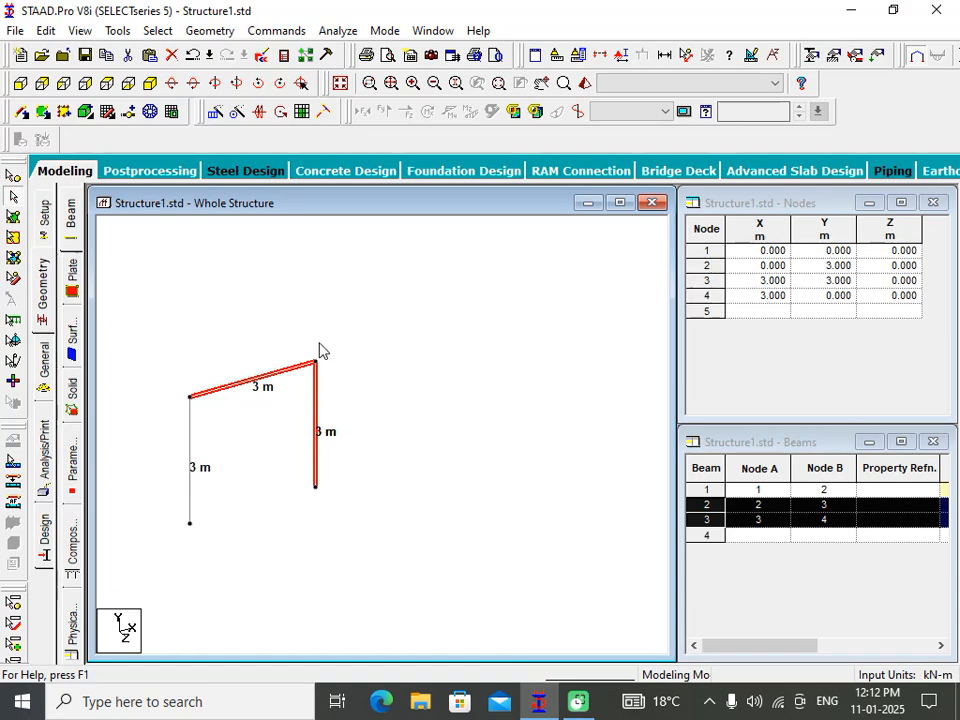
pyautogui.moveTo(358, 334); pyautogui.dragTo(128, 645)
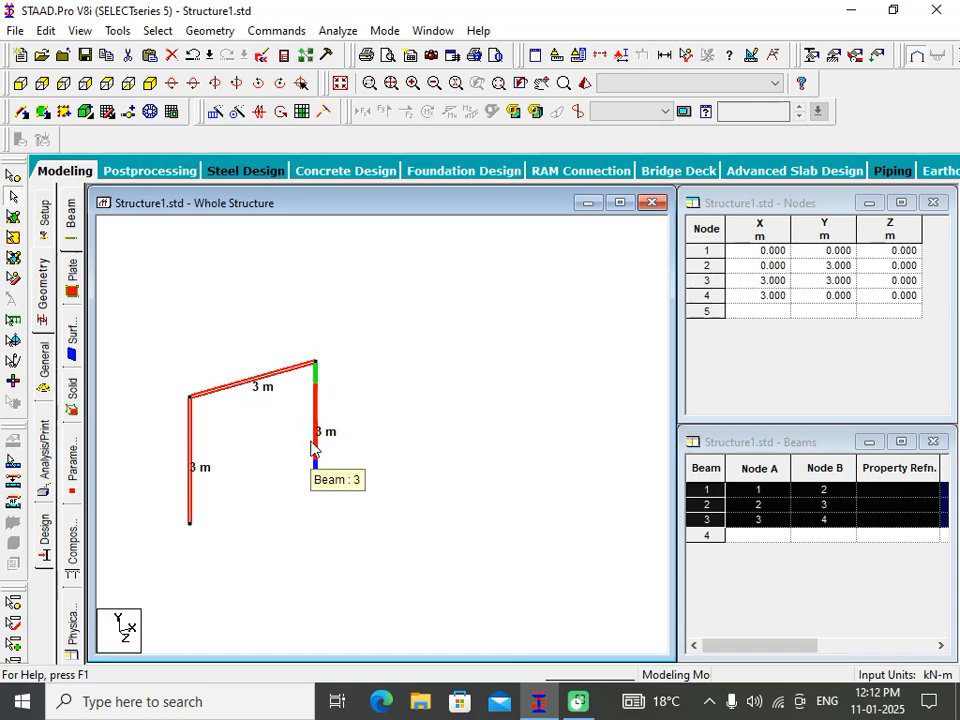
pyautogui.moveTo(364, 306); pyautogui.dragTo(152, 524)
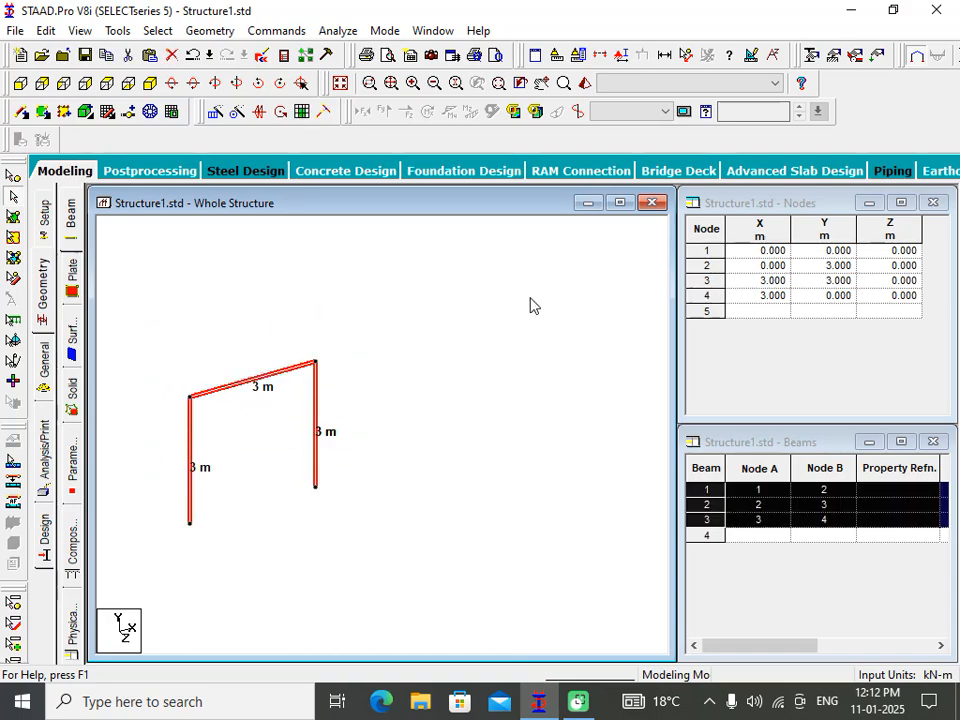
pyautogui.click(428, 420)
# Translationally repeat the top beam and the column at X = 3 m along global X in 4 steps of 4 m, and undo it.
pyautogui.moveTo(381, 302); pyautogui.dragTo(248, 556)
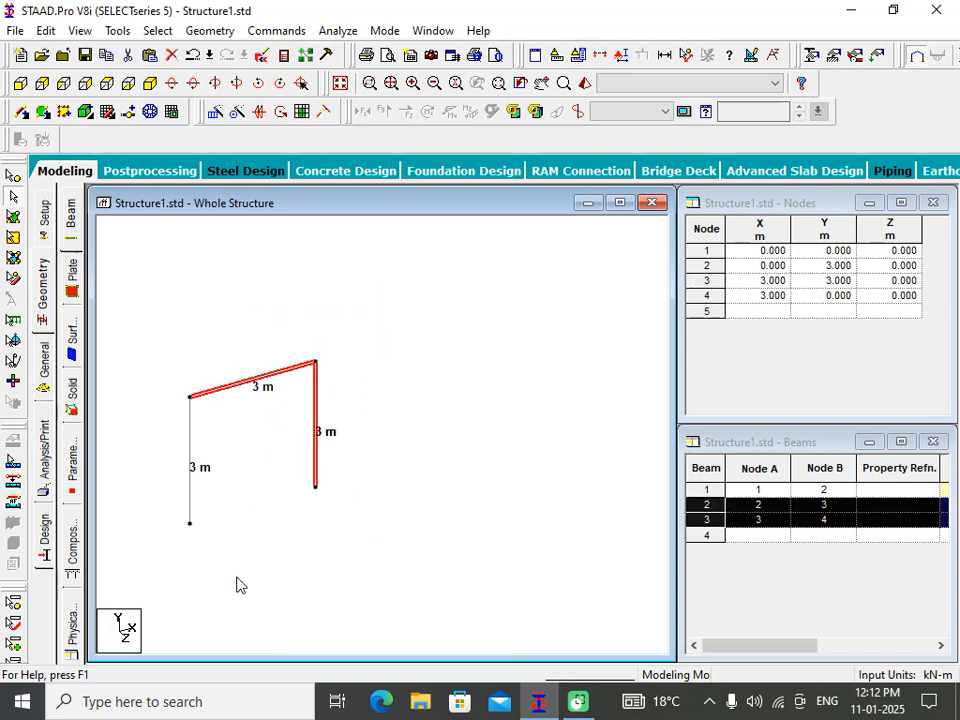
pyautogui.click(216, 112)
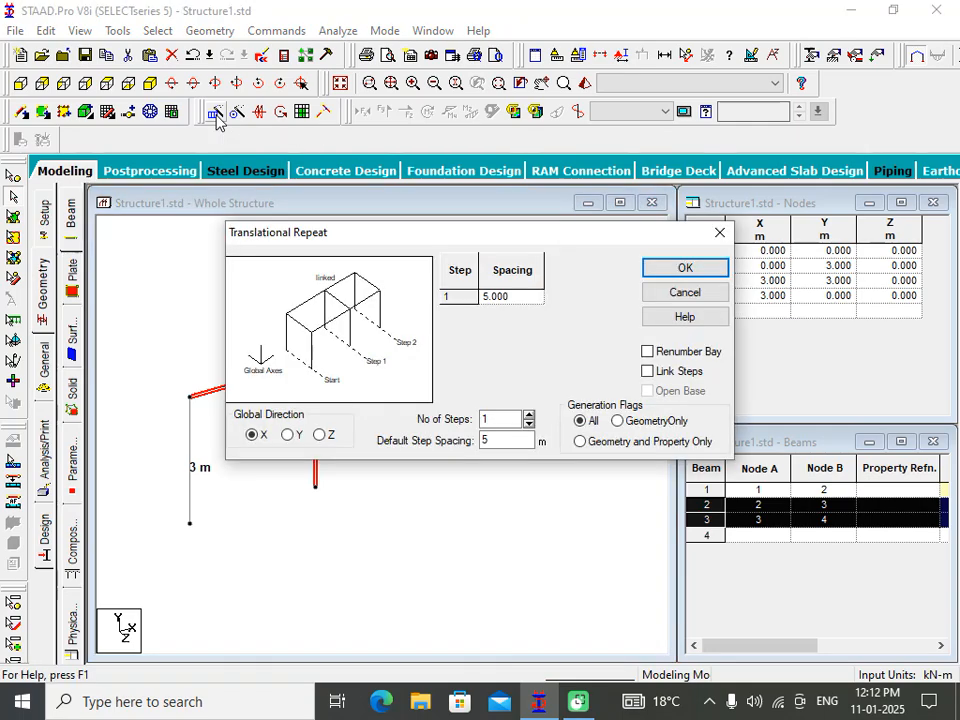
pyautogui.moveTo(413, 238); pyautogui.dragTo(577, 152)
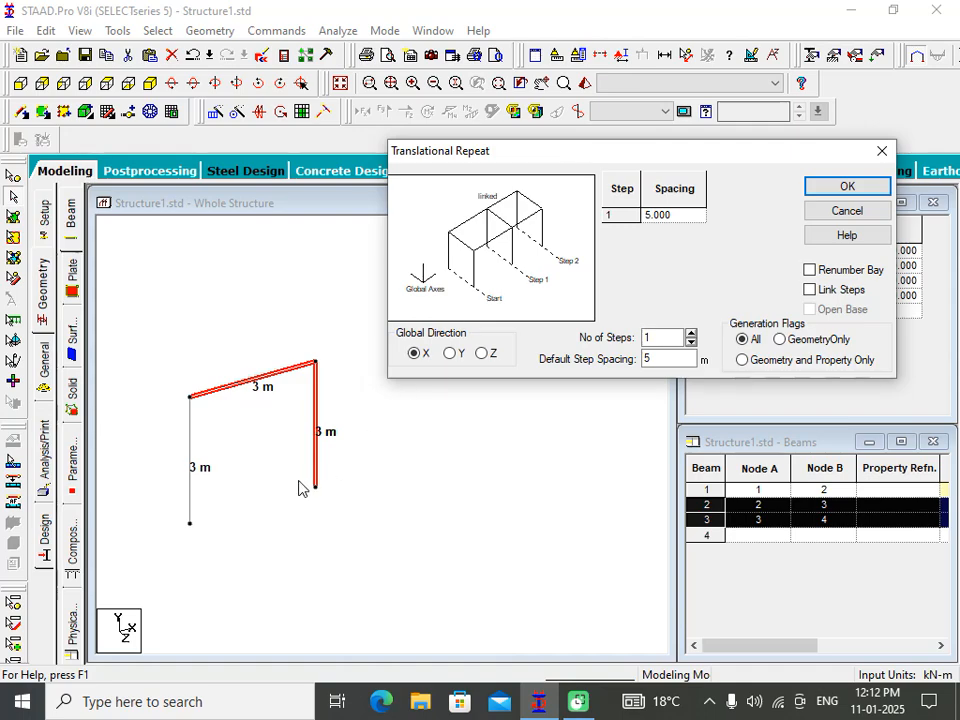
pyautogui.click(650, 362)
pyautogui.moveTo(654, 337); pyautogui.dragTo(636, 337)
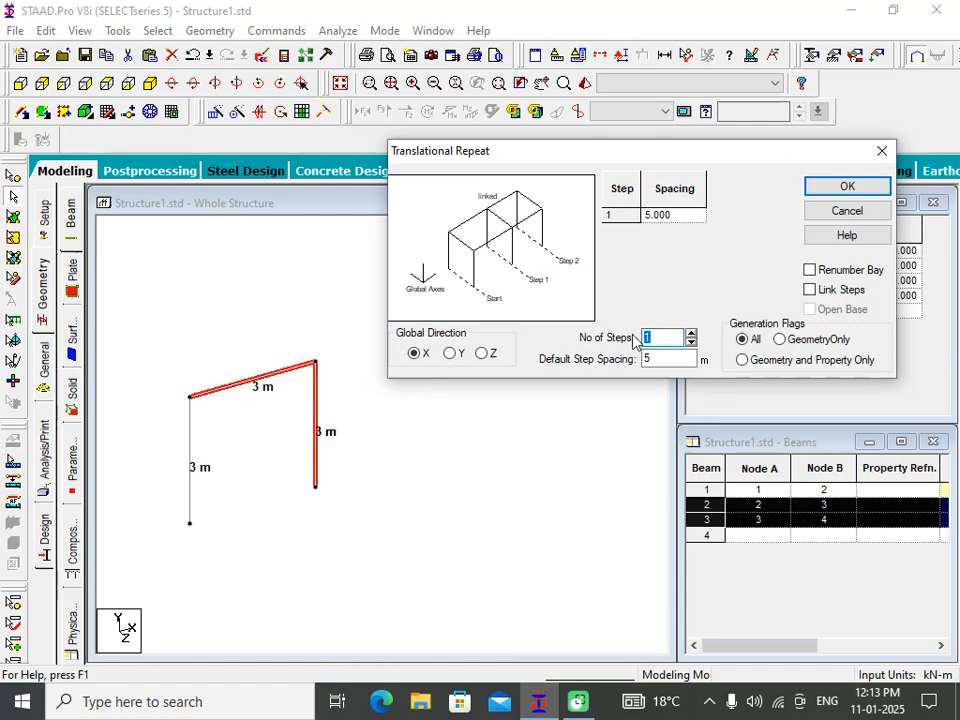
pyautogui.write('4')
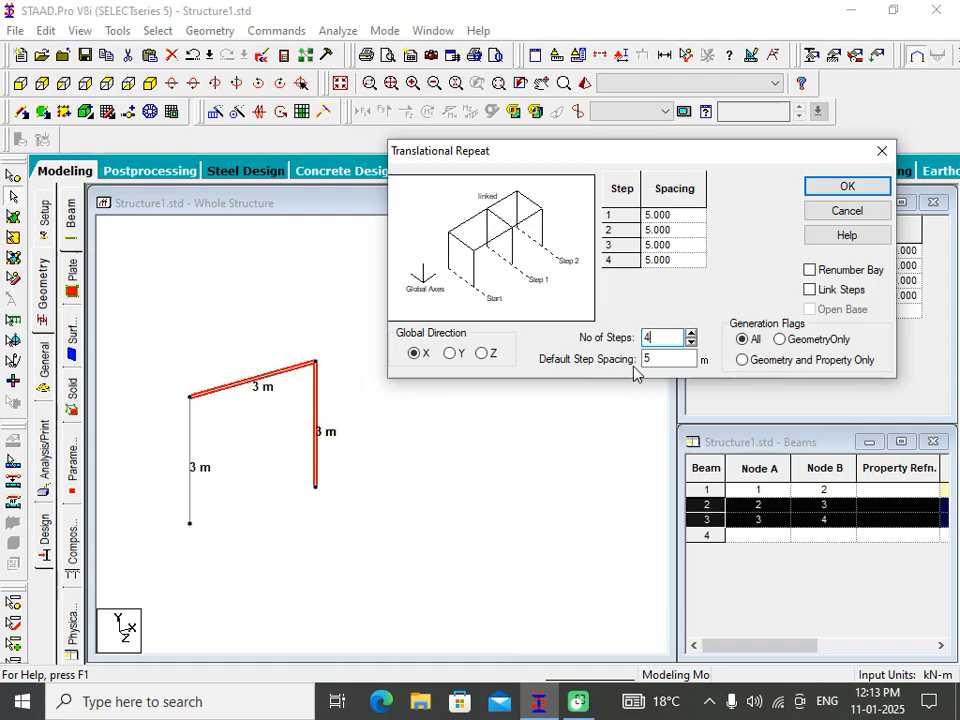
pyautogui.moveTo(668, 360); pyautogui.dragTo(620, 366)
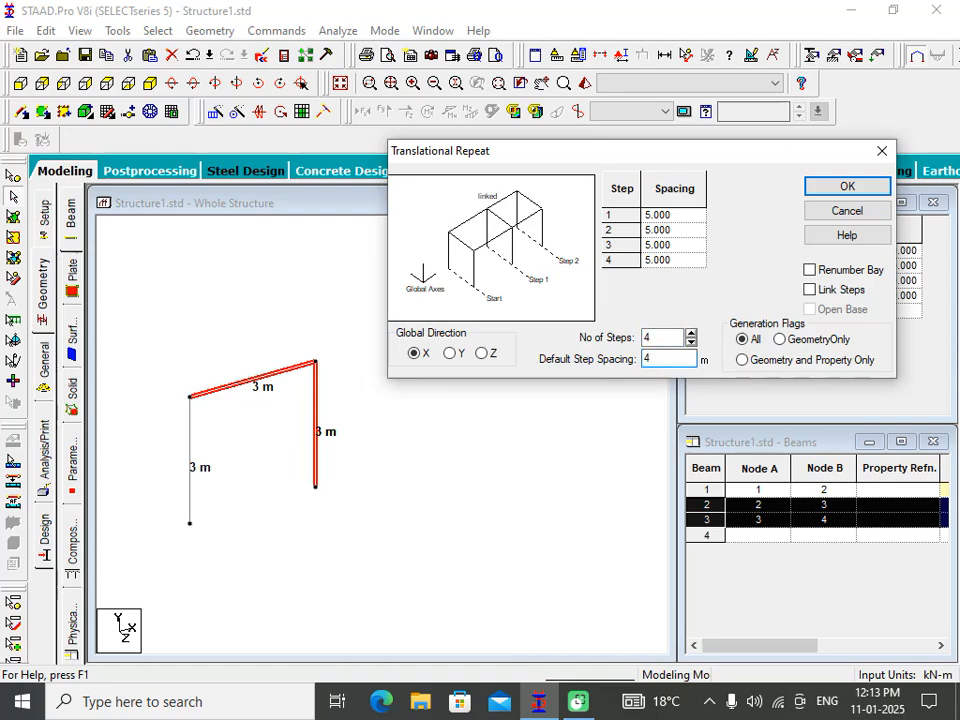
pyautogui.click(864, 188)
pyautogui.click(284, 517)
pyautogui.moveTo(284, 517); pyautogui.dragTo(610, 508, button='middle')
pyautogui.scroll(2, 462, 438)
pyautogui.scroll(1, 460, 438)
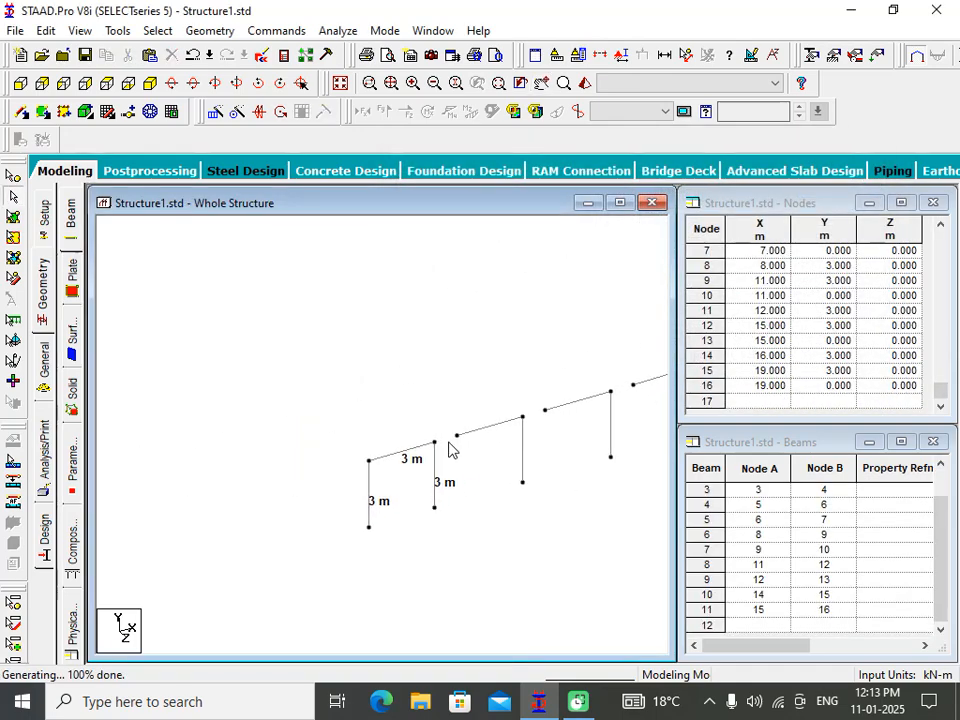
pyautogui.hotkey('ctrl', 'z')
# Translationally repeat the top beam and the column at X = 3 m along global X in 4 steps of 3 m.
pyautogui.scroll(-1, 576, 446)
pyautogui.moveTo(576, 446); pyautogui.dragTo(230, 441, button='middle')
pyautogui.moveTo(422, 285); pyautogui.dragTo(205, 590)
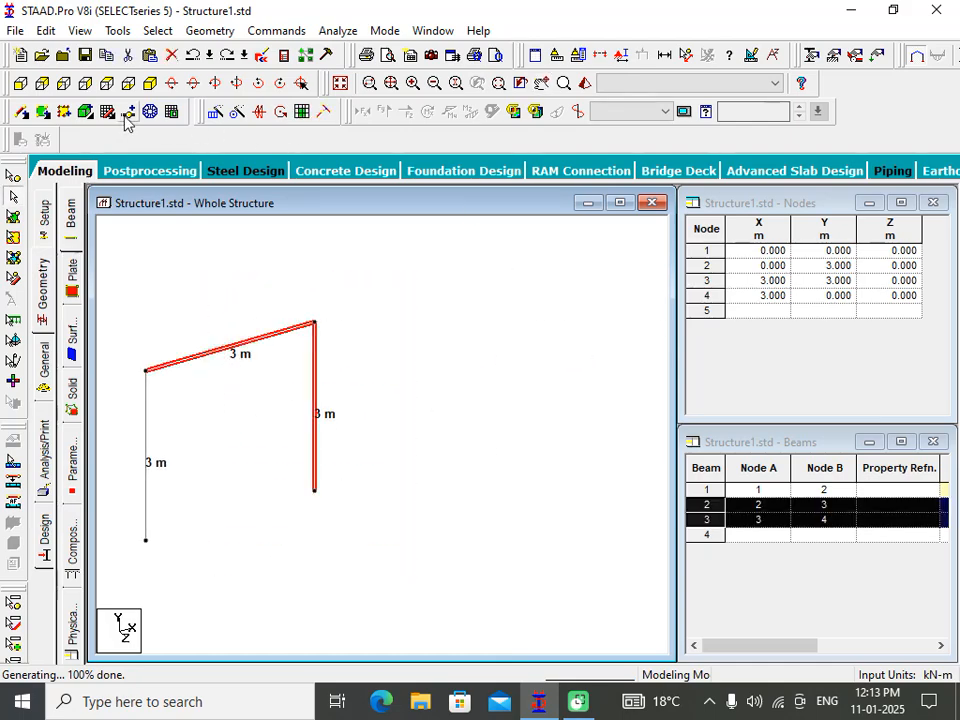
pyautogui.click(214, 111)
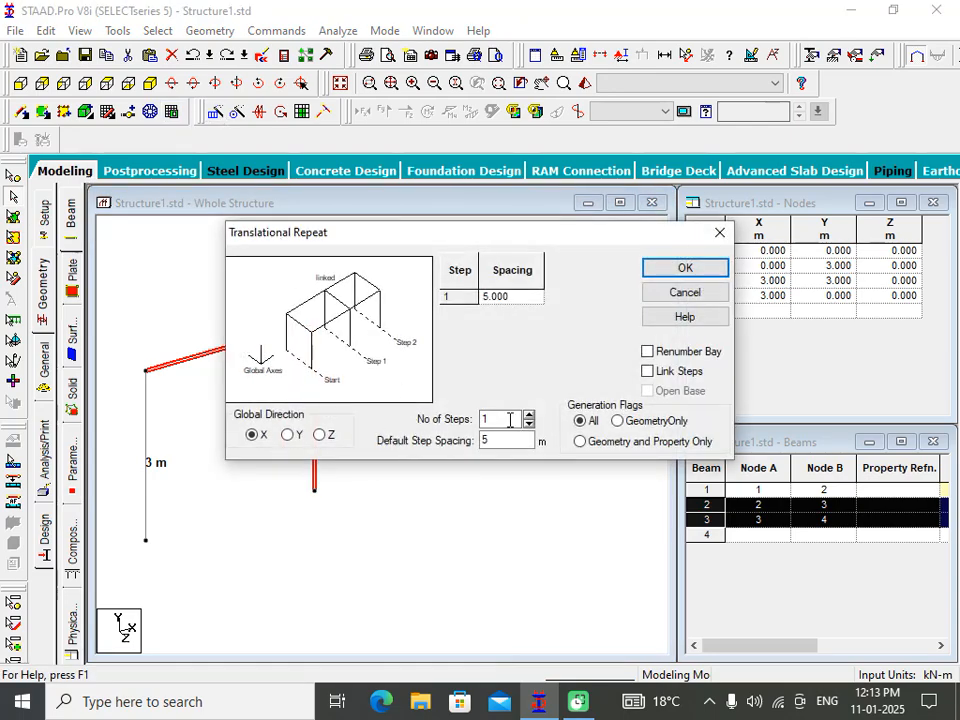
pyautogui.write('3')
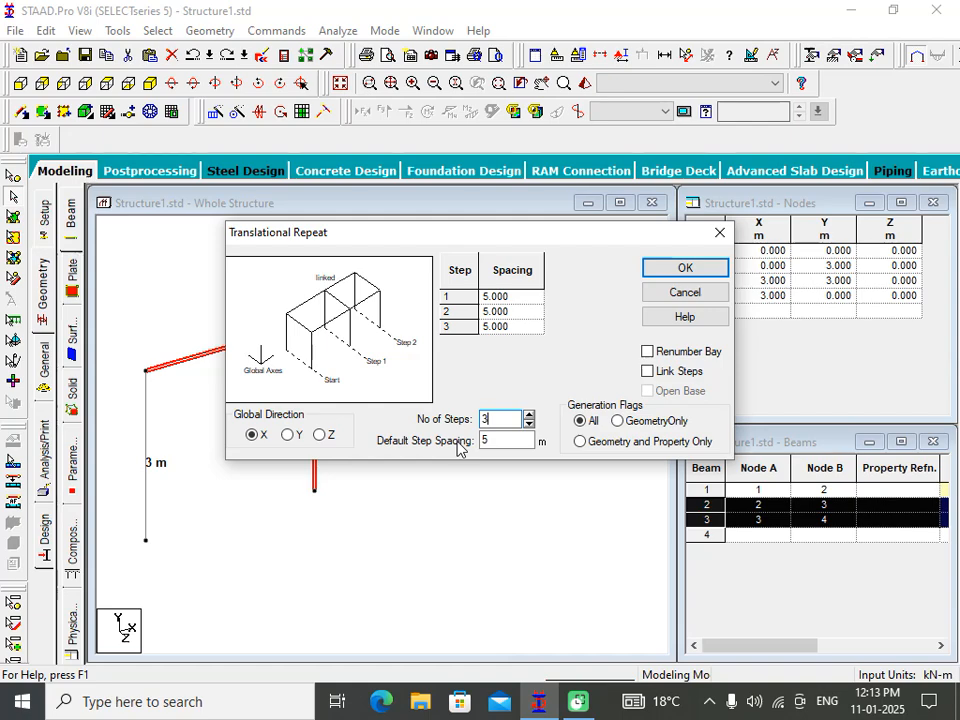
pyautogui.press('Tab')
pyautogui.write('3')
pyautogui.hotkey('shift', 'Tab')
pyautogui.write('4')
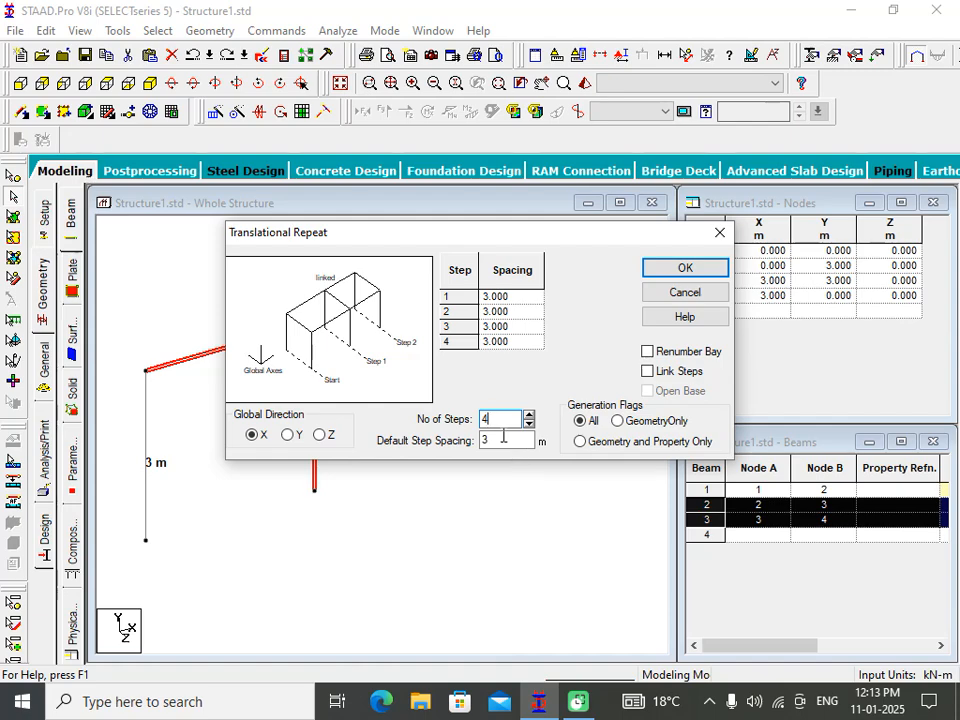
pyautogui.moveTo(557, 240); pyautogui.dragTo(781, 230)
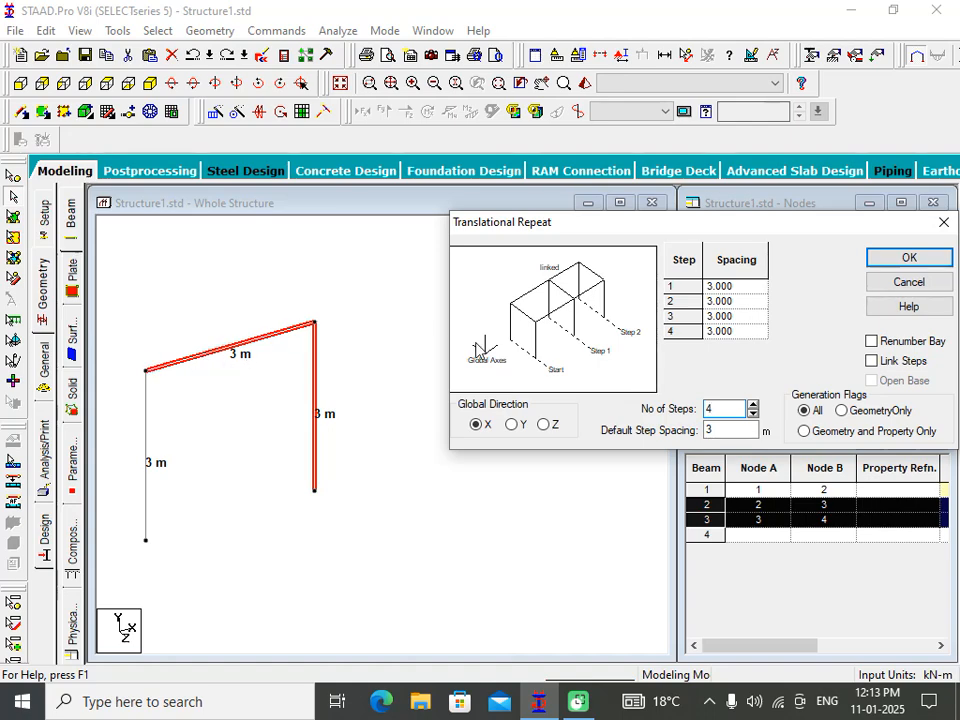
pyautogui.click(883, 257)
pyautogui.moveTo(370, 452); pyautogui.dragTo(573, 358, button='middle')
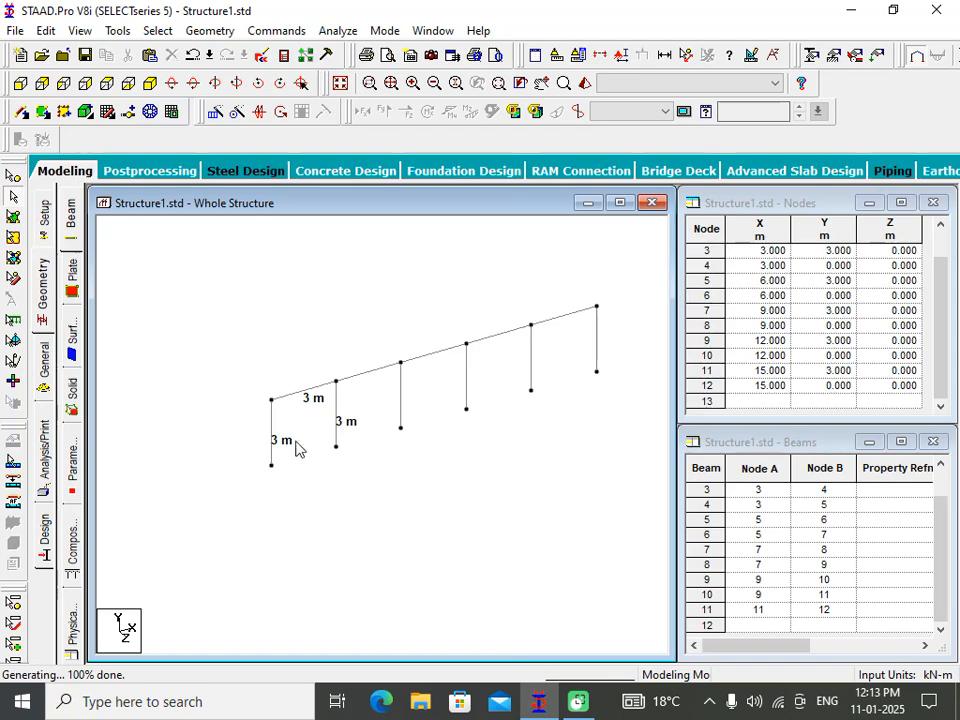
# Select all members of the multi-bay frame and translationally repeat them along global Z in 3 steps of 4 m without linking.
pyautogui.moveTo(566, 404); pyautogui.dragTo(525, 439, button='middle')
pyautogui.moveTo(590, 289); pyautogui.dragTo(129, 566)
pyautogui.moveTo(418, 501); pyautogui.dragTo(418, 450, button='middle')
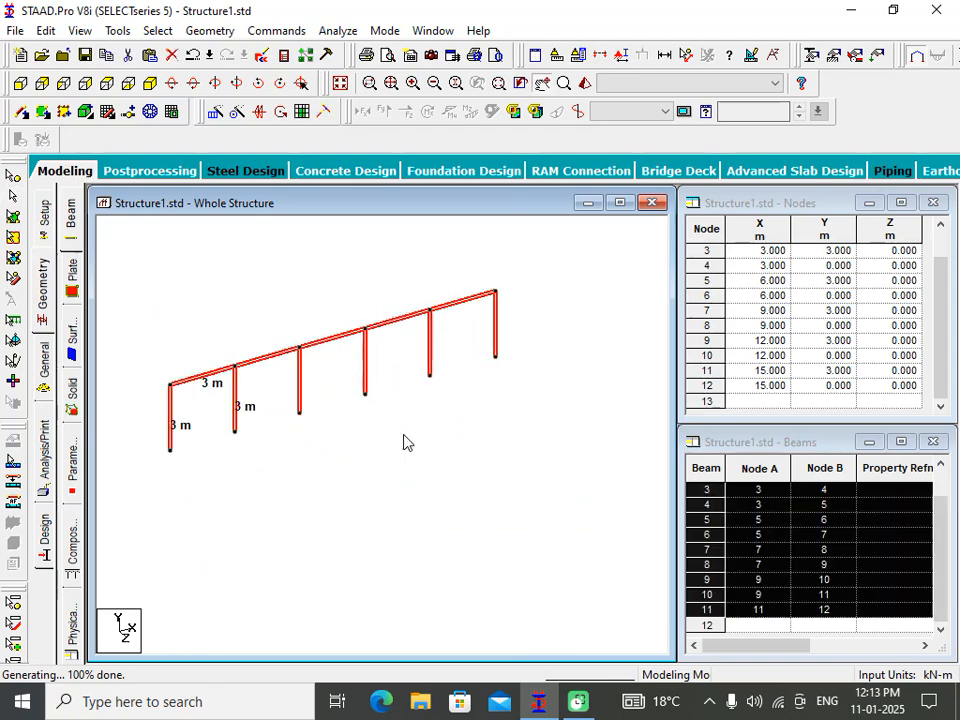
pyautogui.click(213, 113)
pyautogui.moveTo(361, 212); pyautogui.dragTo(537, 115)
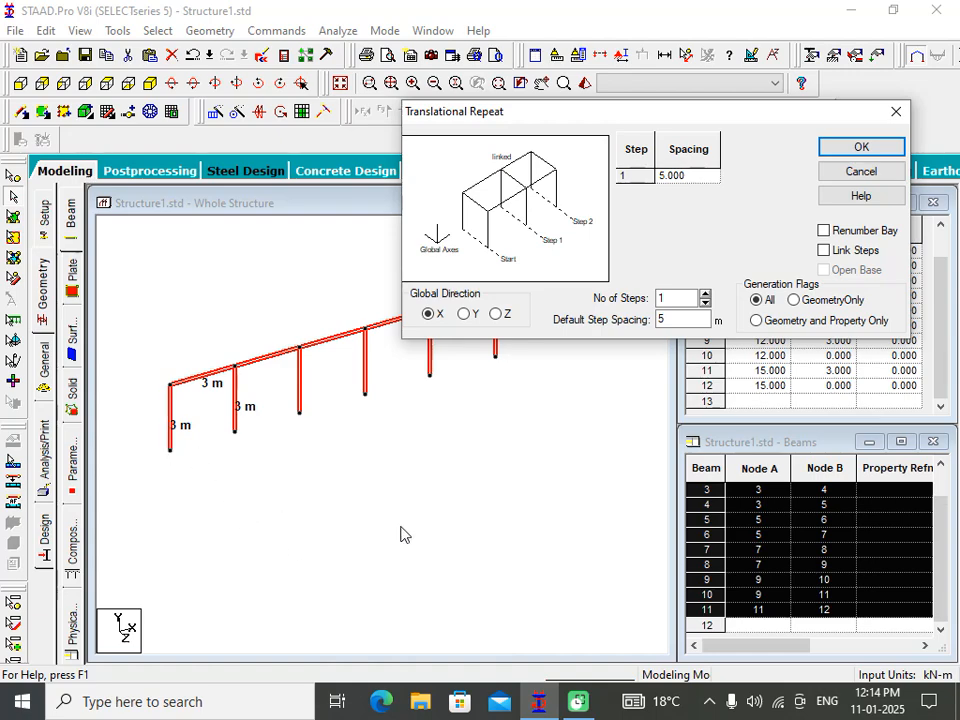
pyautogui.click(495, 313)
pyautogui.moveTo(549, 477); pyautogui.dragTo(543, 524, button='middle')
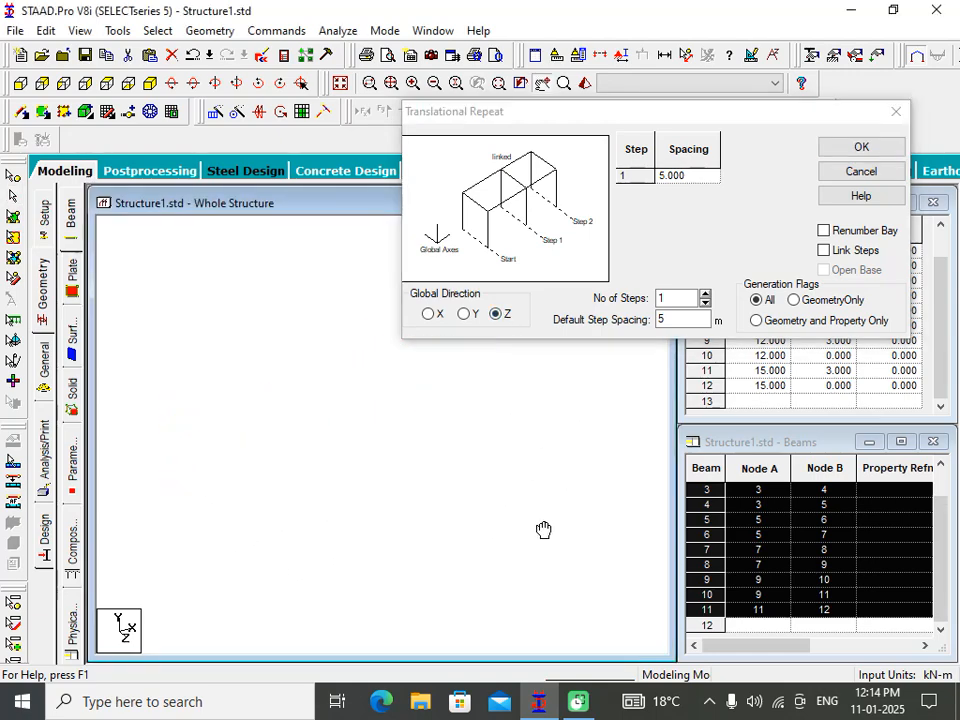
pyautogui.doubleClick(662, 298)
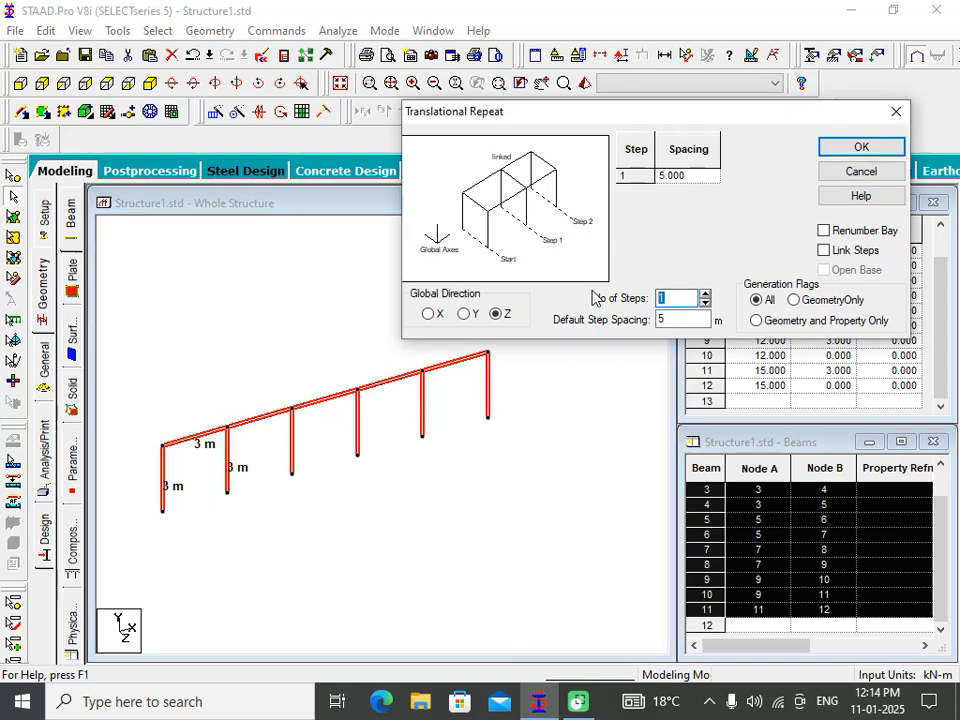
pyautogui.write('4')
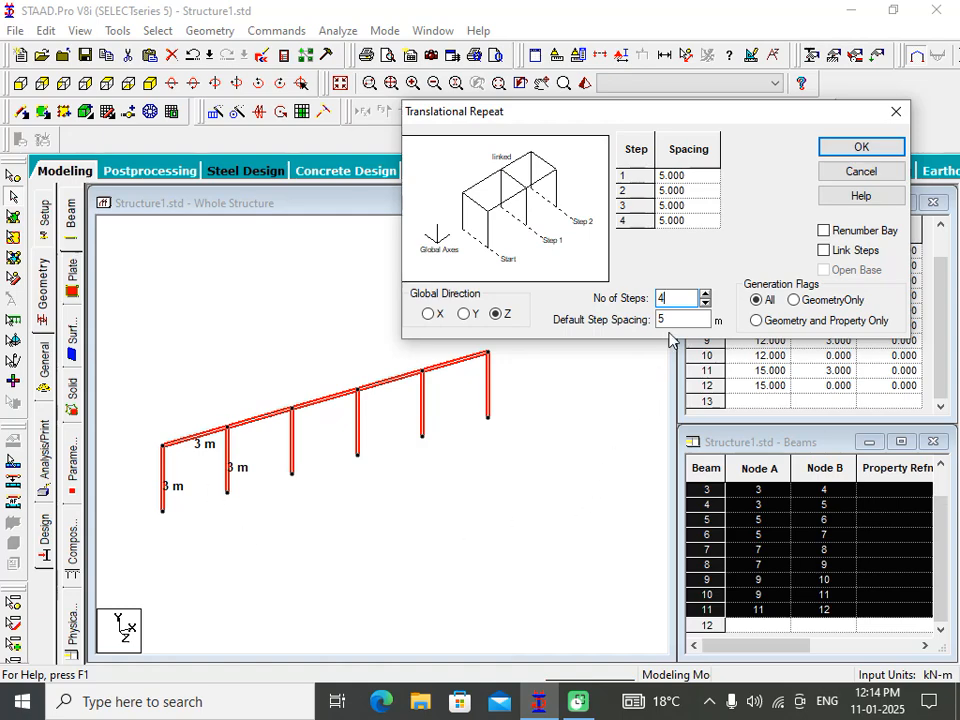
pyautogui.moveTo(680, 298); pyautogui.dragTo(630, 318)
pyautogui.write('3')
pyautogui.press('Tab')
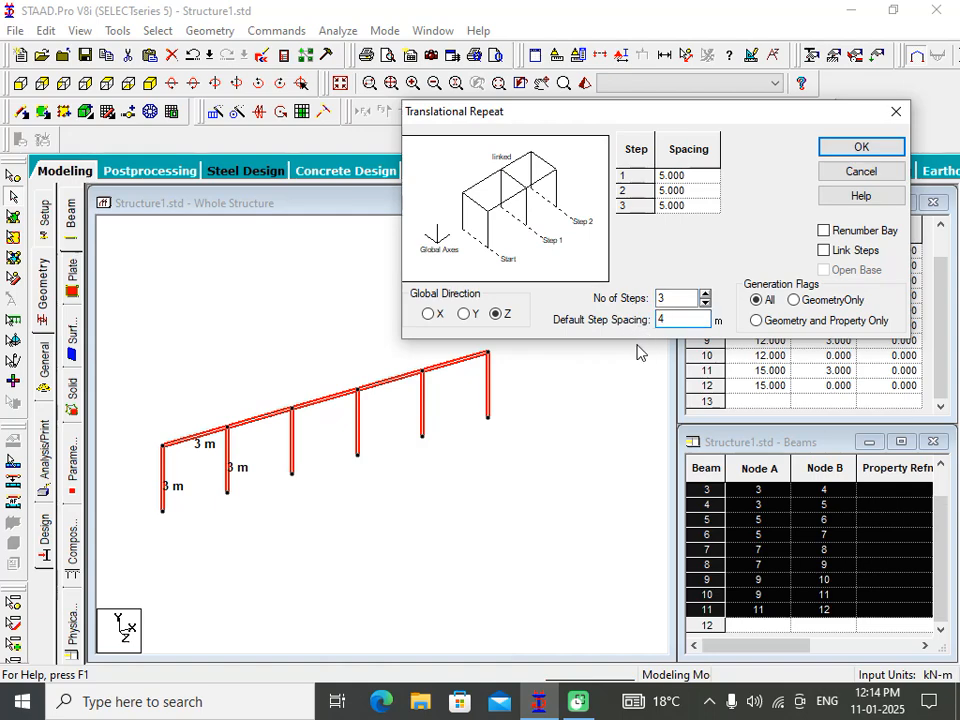
pyautogui.moveTo(393, 545)
pyautogui.mouseDown(button='middle')
pyautogui.moveTo(425, 559)
pyautogui.moveTo(402, 550)
pyautogui.mouseUp(button='middle')
pyautogui.scroll(1, 367, 524)
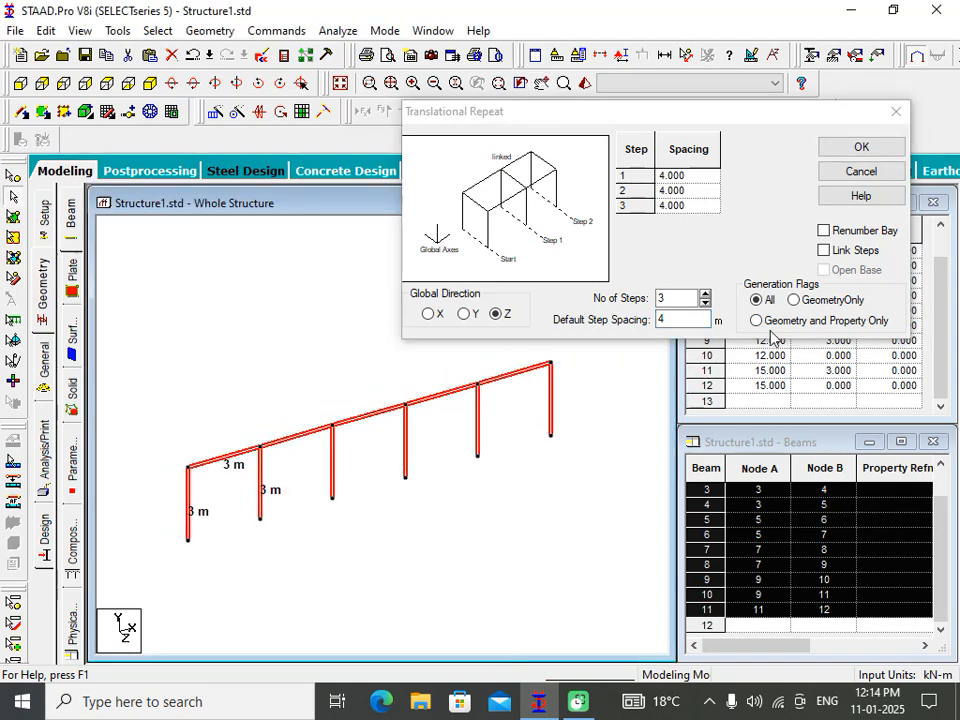
pyautogui.click(864, 149)
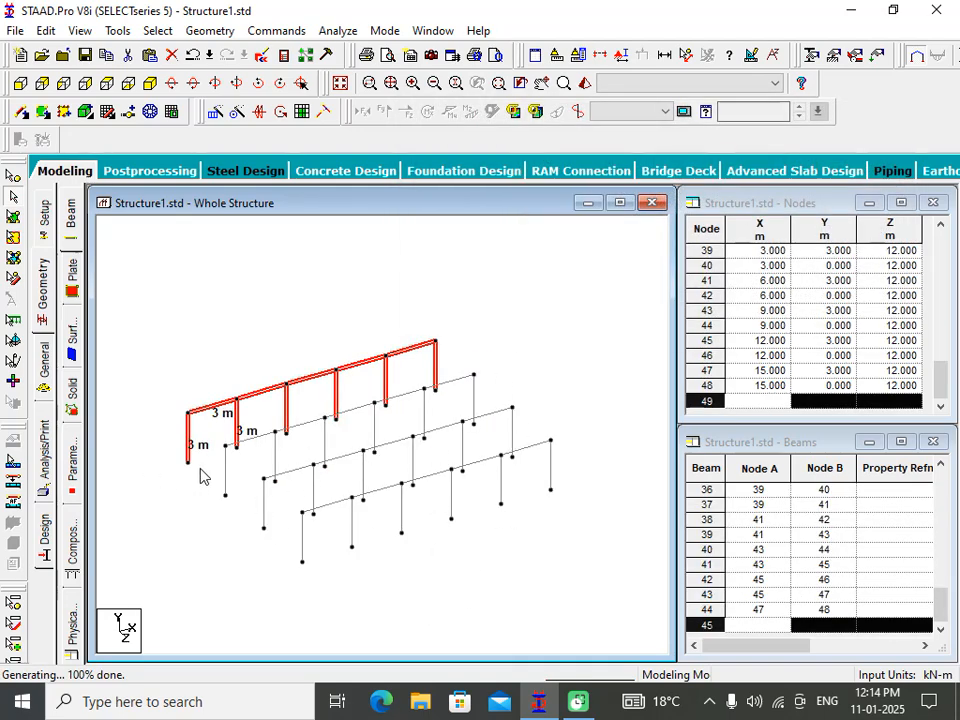
# Draw two beams along Z at X = 0 joining the column tops from Z = 4 m through Z = 12 m.
pyautogui.click(106, 83)
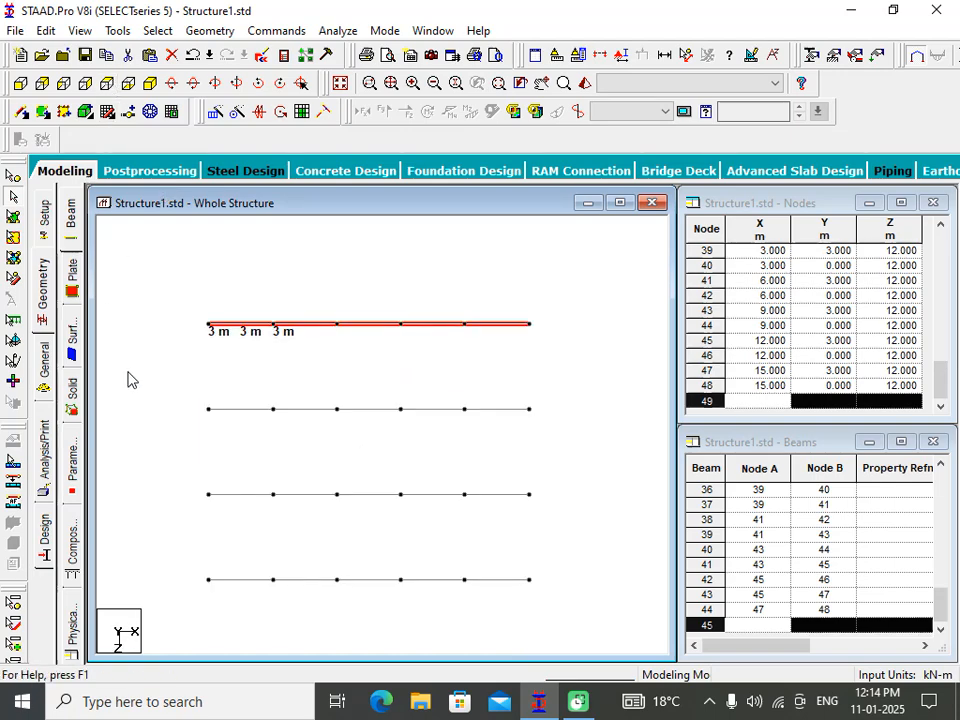
pyautogui.moveTo(410, 543); pyautogui.dragTo(455, 482, button='middle')
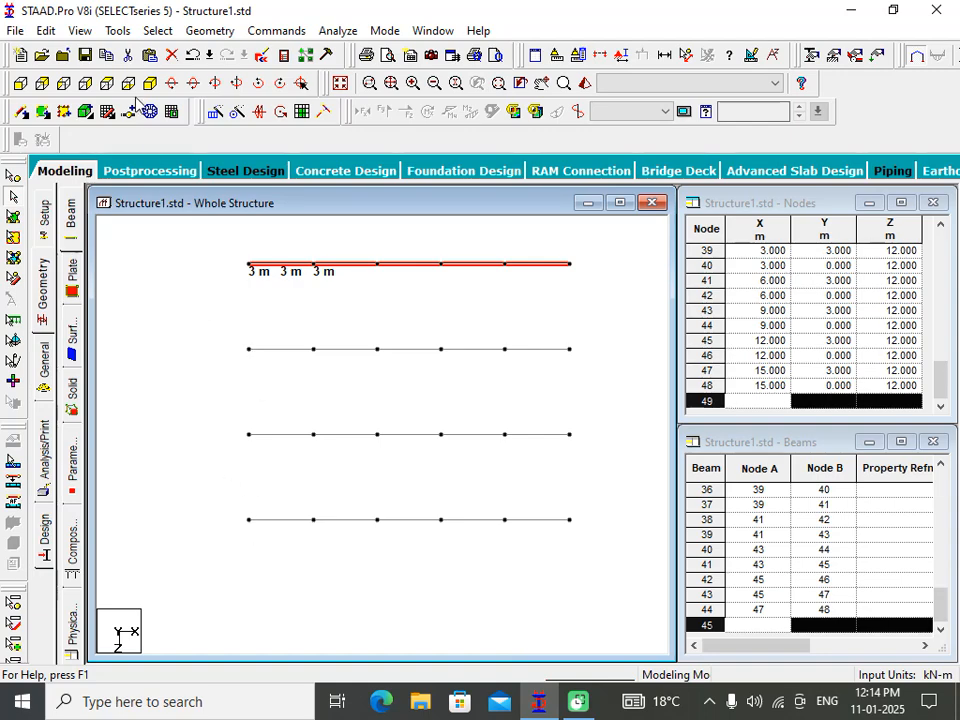
pyautogui.click(21, 110)
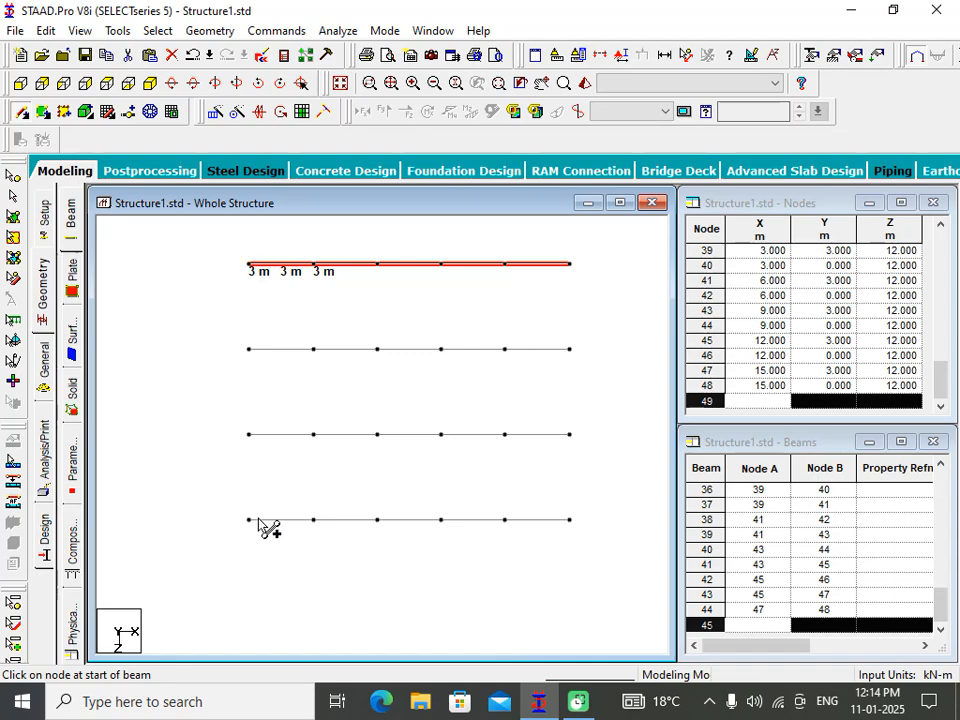
pyautogui.click(149, 84)
pyautogui.moveTo(265, 386); pyautogui.dragTo(343, 452)
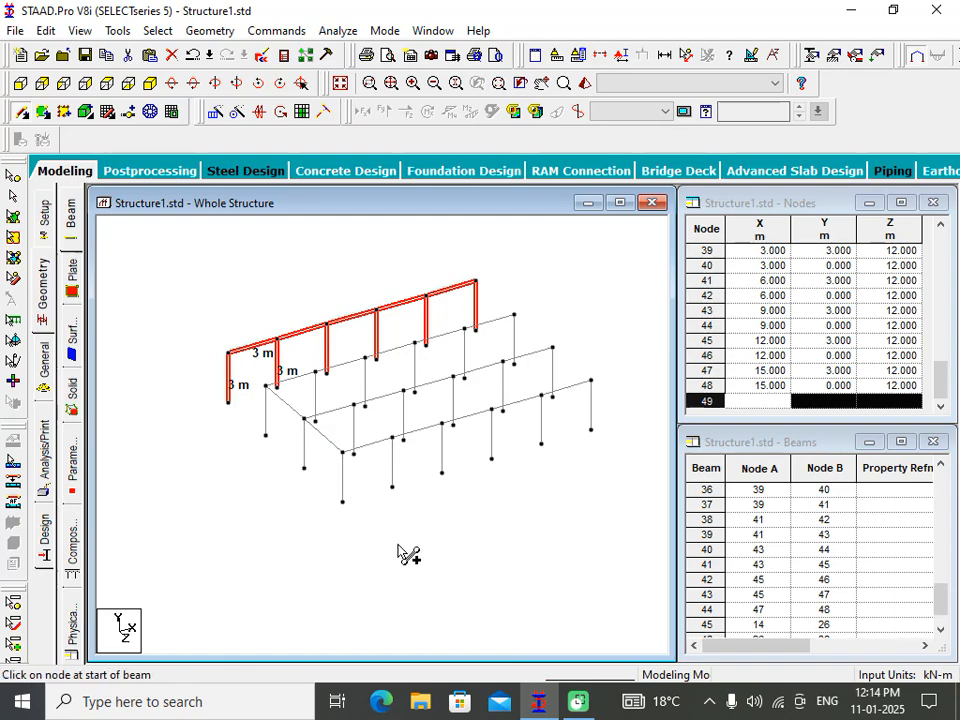
# Undo the two manually drawn linking beams and the unlinked repeat along Z.
pyautogui.hotkey('ctrl', 'z')
pyautogui.hotkey('ctrl', 'z')
pyautogui.hotkey('ctrl', 'z')
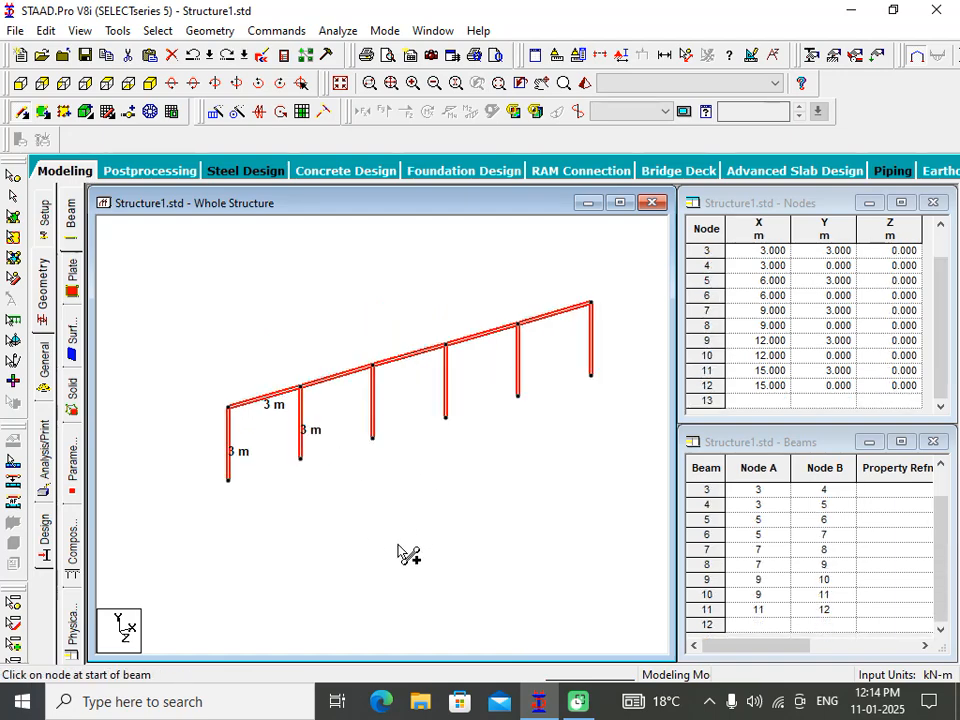
# Select the whole multi-bay frame and translationally repeat it along global Z in 3 steps of 4 m with Link Steps enabled.
pyautogui.scroll(-1, 453, 520)
pyautogui.moveTo(454, 530); pyautogui.dragTo(424, 490, button='middle')
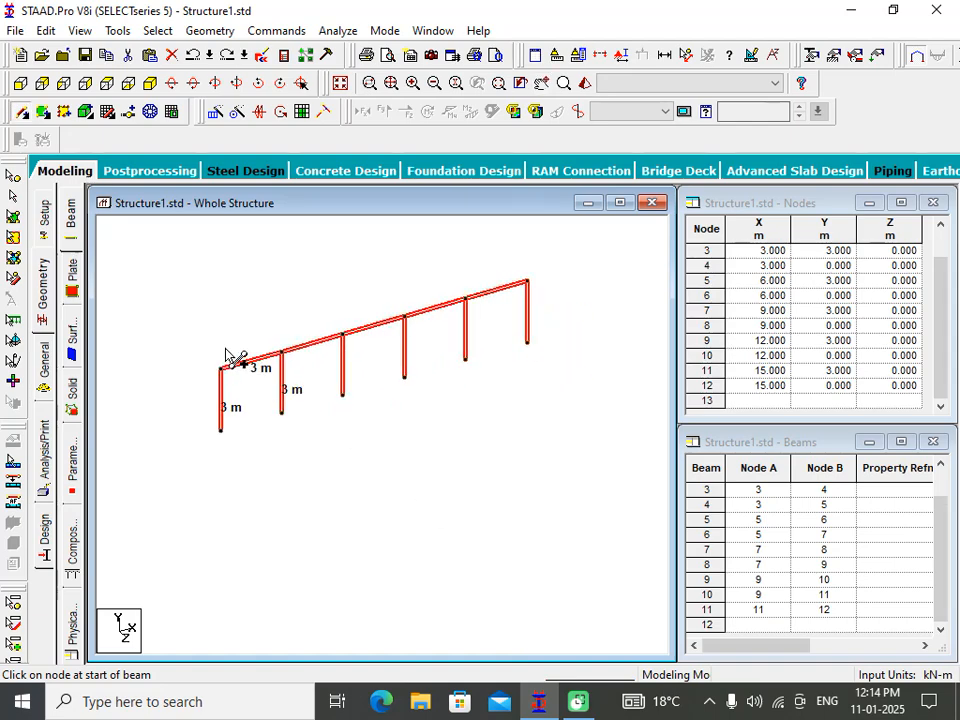
pyautogui.click(14, 196)
pyautogui.moveTo(606, 200); pyautogui.dragTo(96, 497)
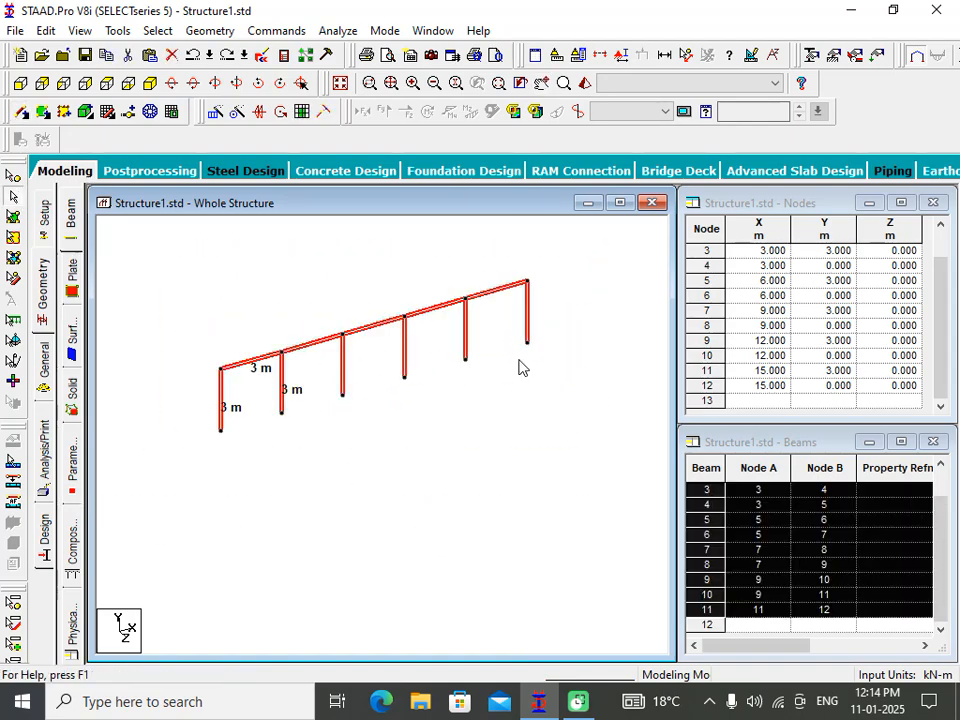
pyautogui.click(215, 111)
pyautogui.click(320, 435)
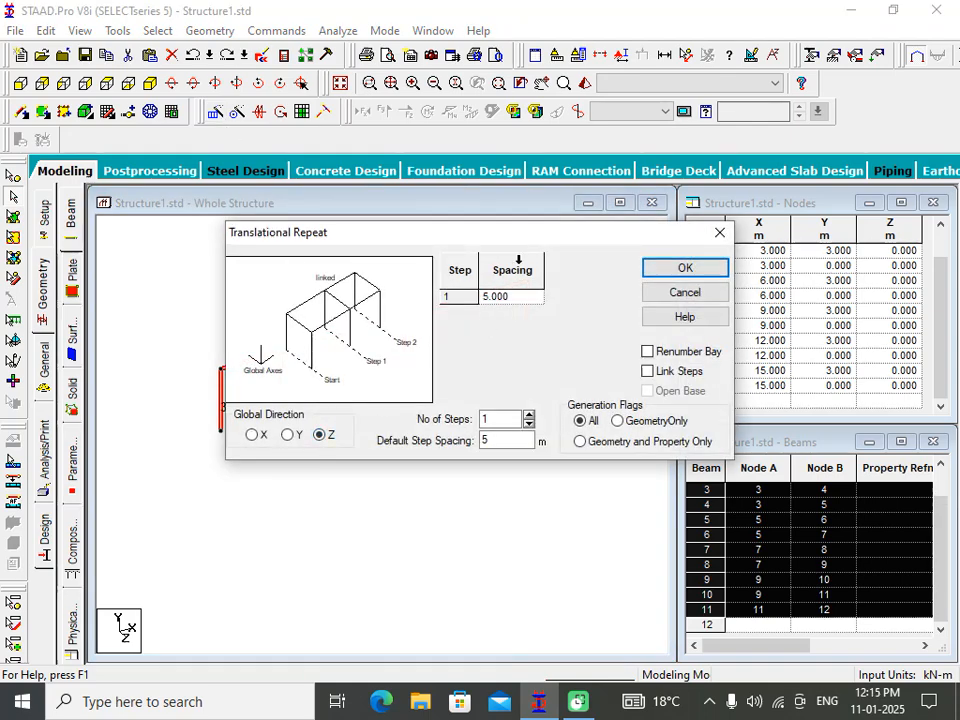
pyautogui.moveTo(538, 248); pyautogui.dragTo(761, 217)
pyautogui.doubleClick(729, 388)
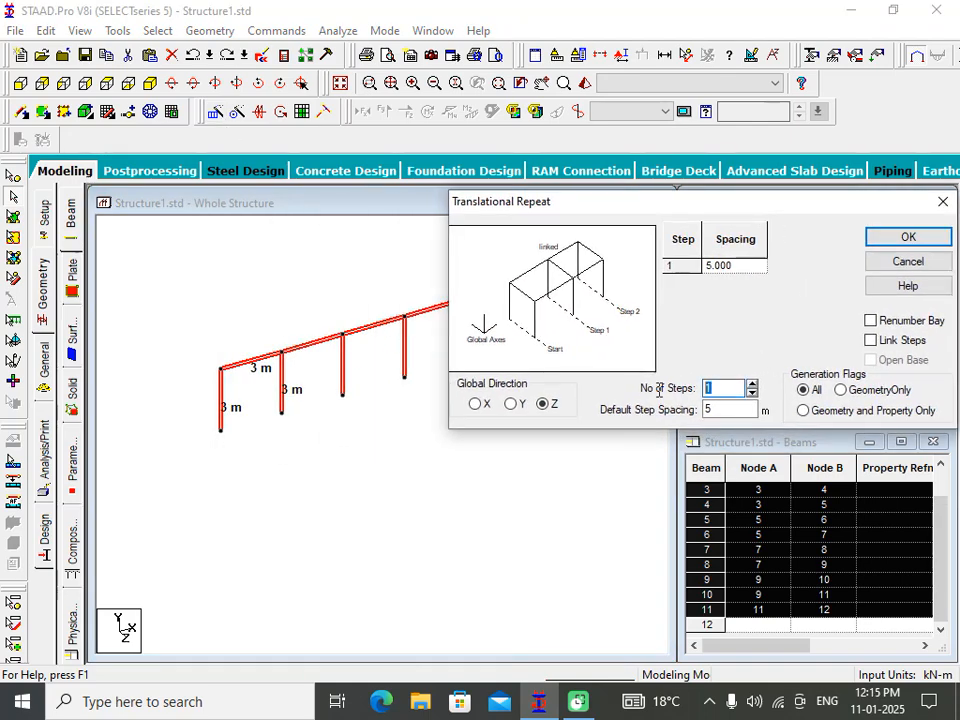
pyautogui.write('3')
pyautogui.press('Tab')
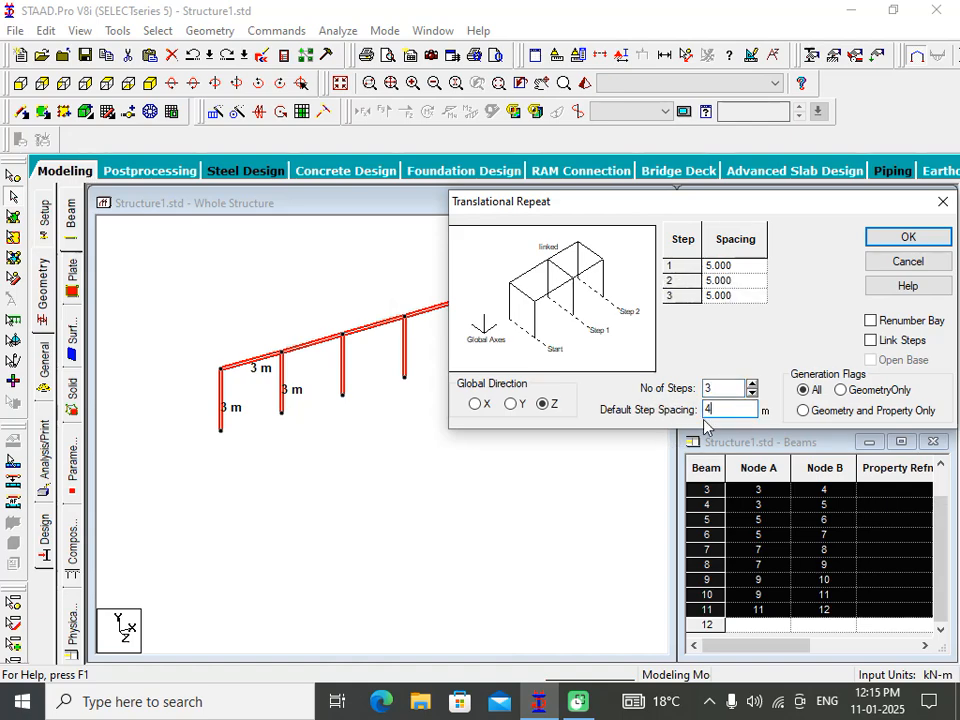
pyautogui.click(877, 344)
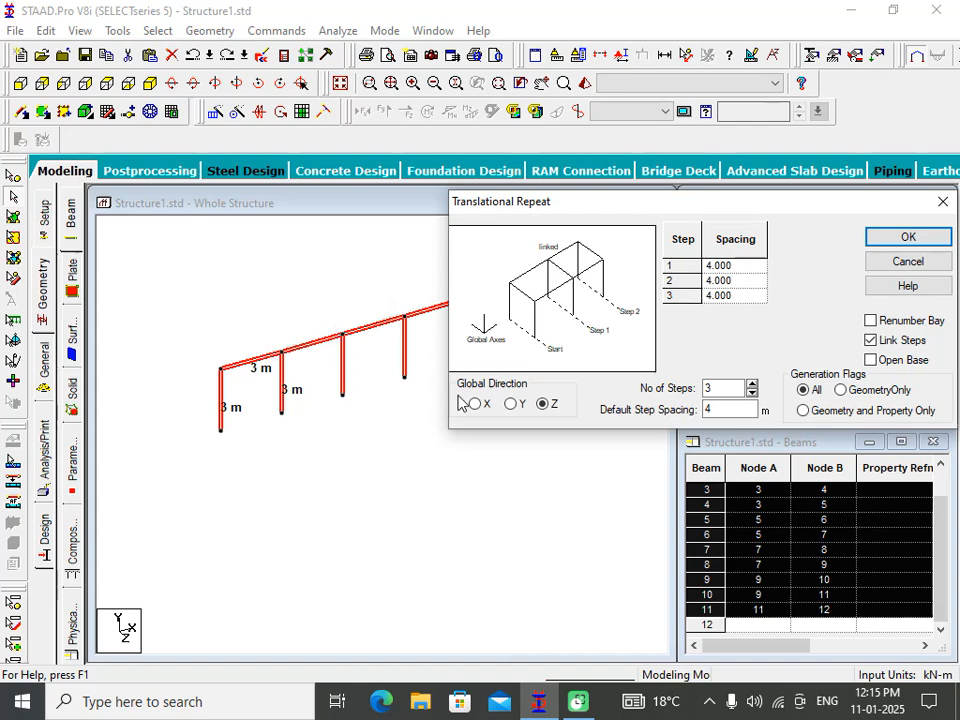
pyautogui.click(930, 238)
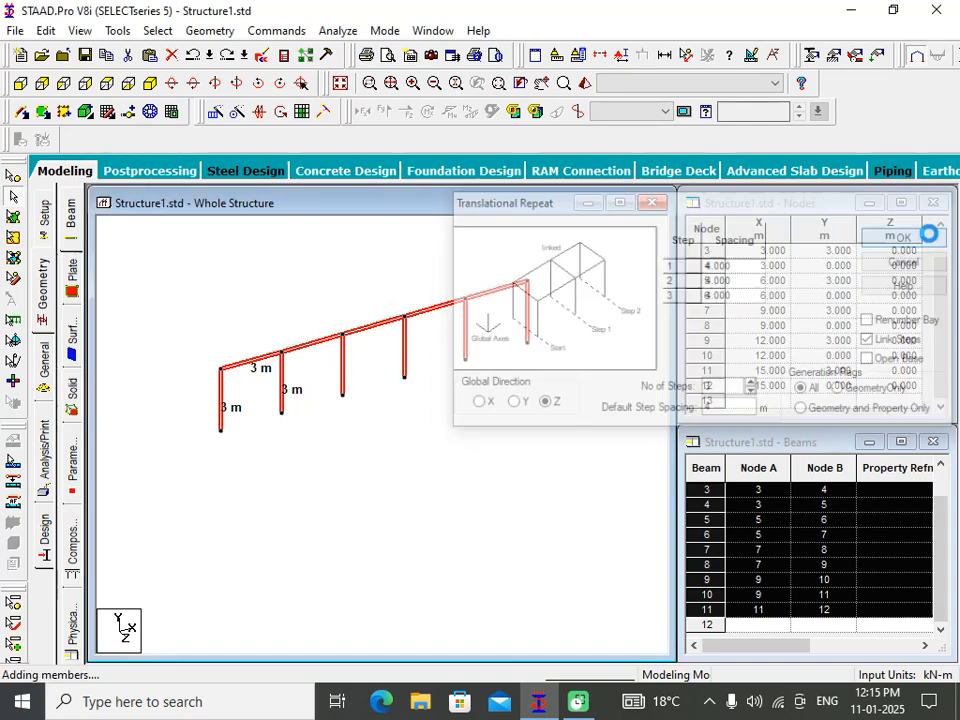
# Check the linked frame in side, front and isometric views, and undo the linked repeat.
pyautogui.click(462, 510)
pyautogui.moveTo(447, 479); pyautogui.dragTo(484, 528, button='middle')
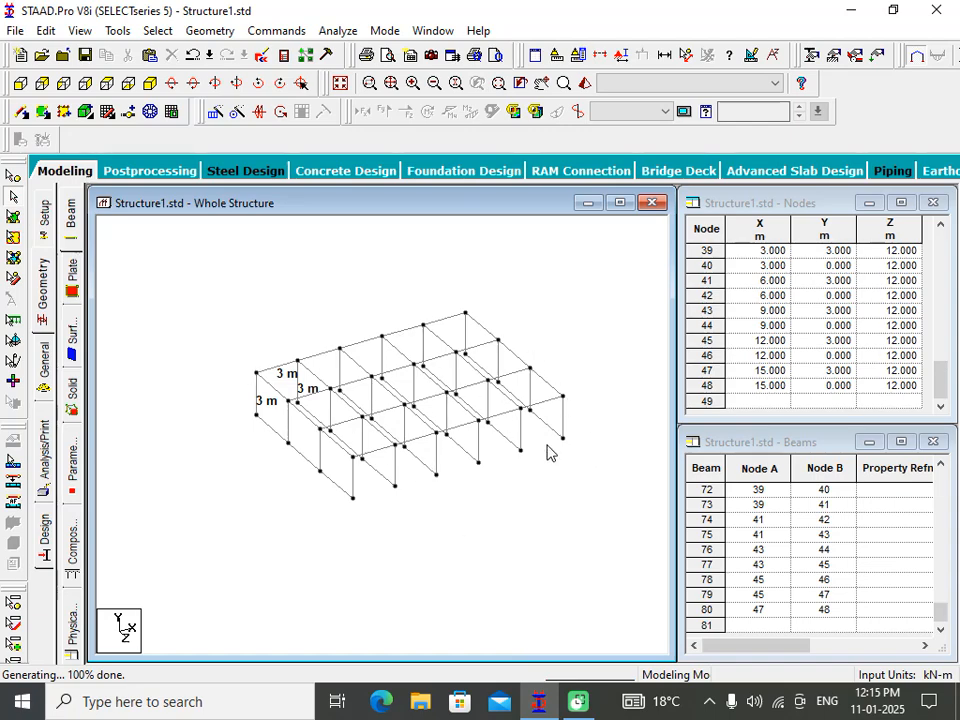
pyautogui.click(62, 85)
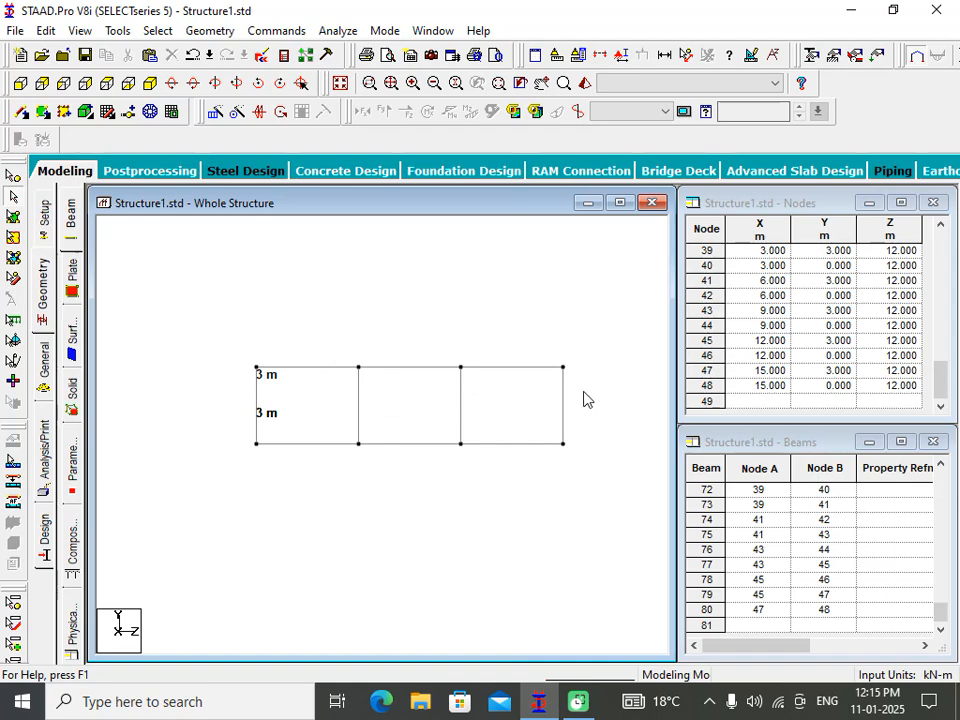
pyautogui.click(20, 83)
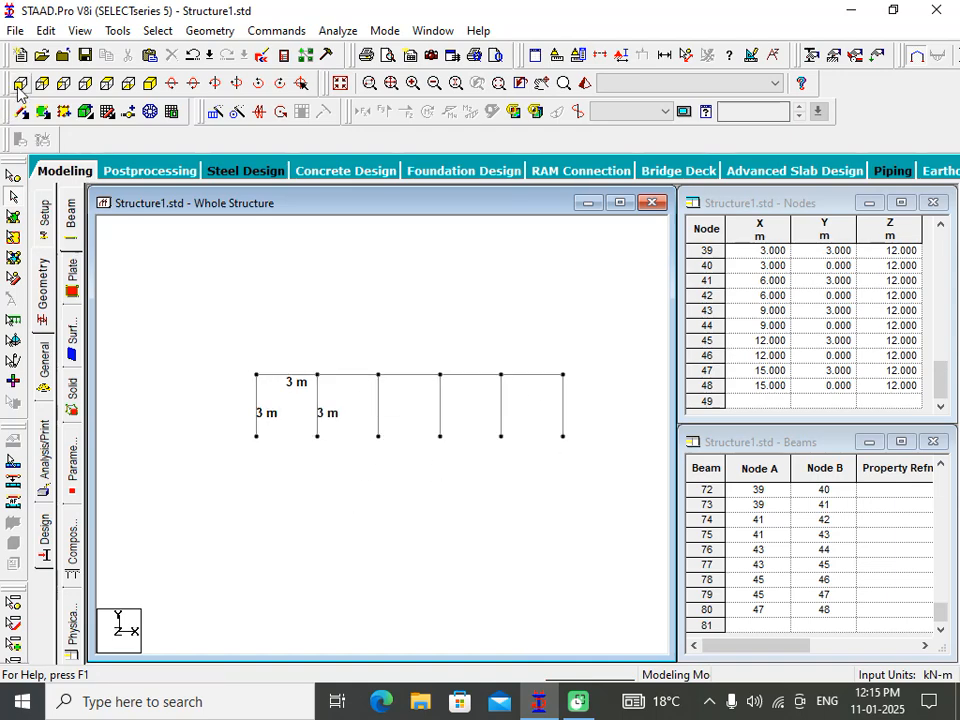
pyautogui.click(150, 83)
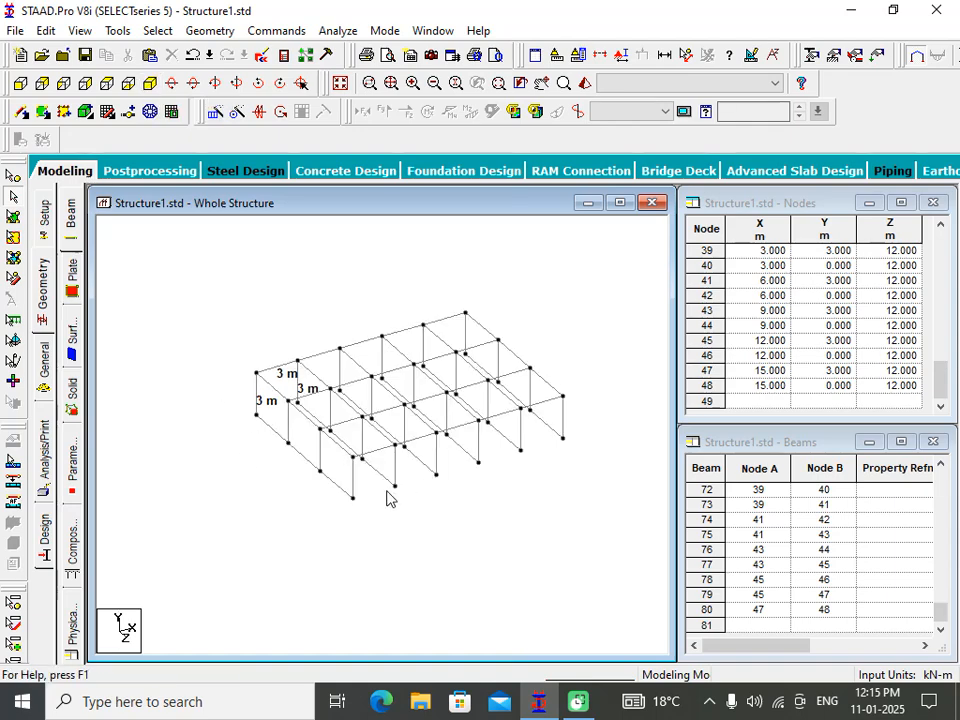
pyautogui.hotkey('ctrl', 'z')
# Select the whole multi-bay frame and translationally repeat it along global Z in 3 steps of 4 m with Link Steps and Open Base enabled.
pyautogui.moveTo(611, 298); pyautogui.dragTo(231, 534)
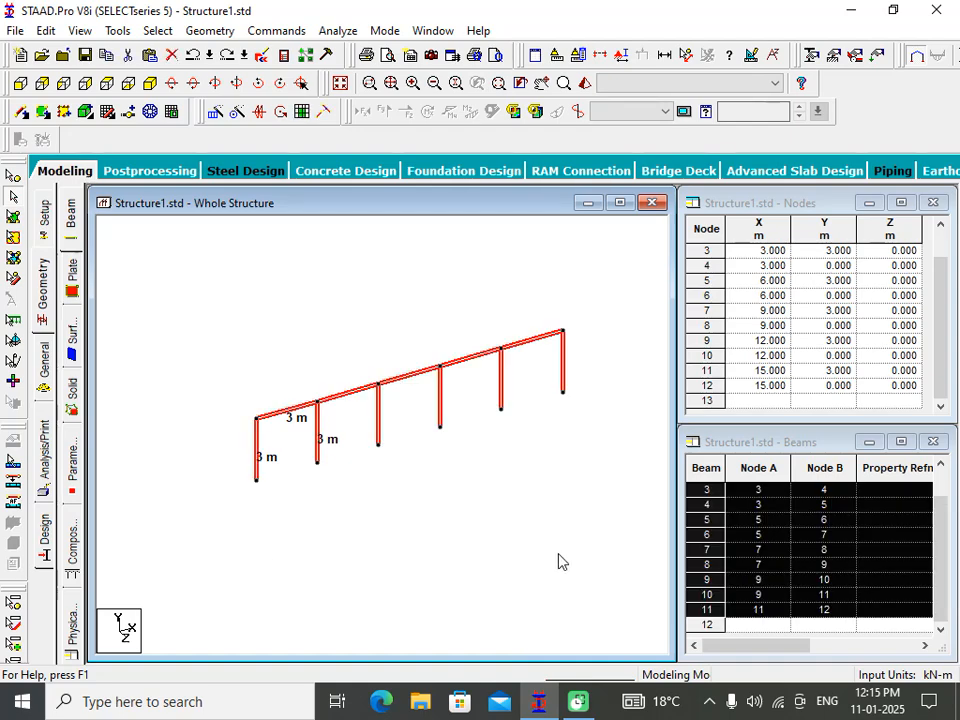
pyautogui.click(215, 111)
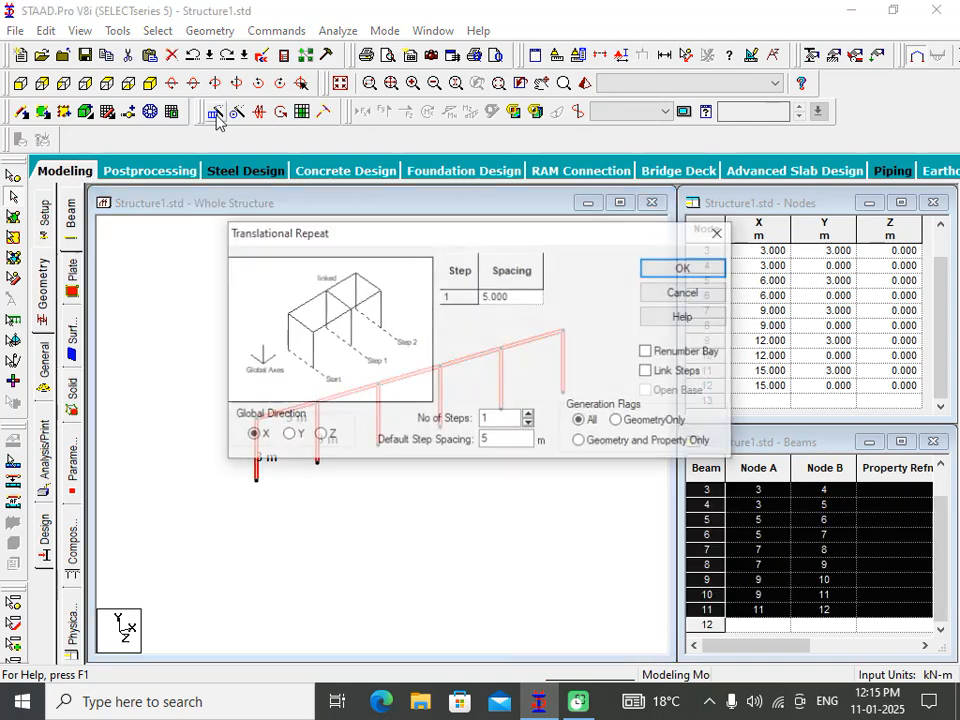
pyautogui.click(320, 436)
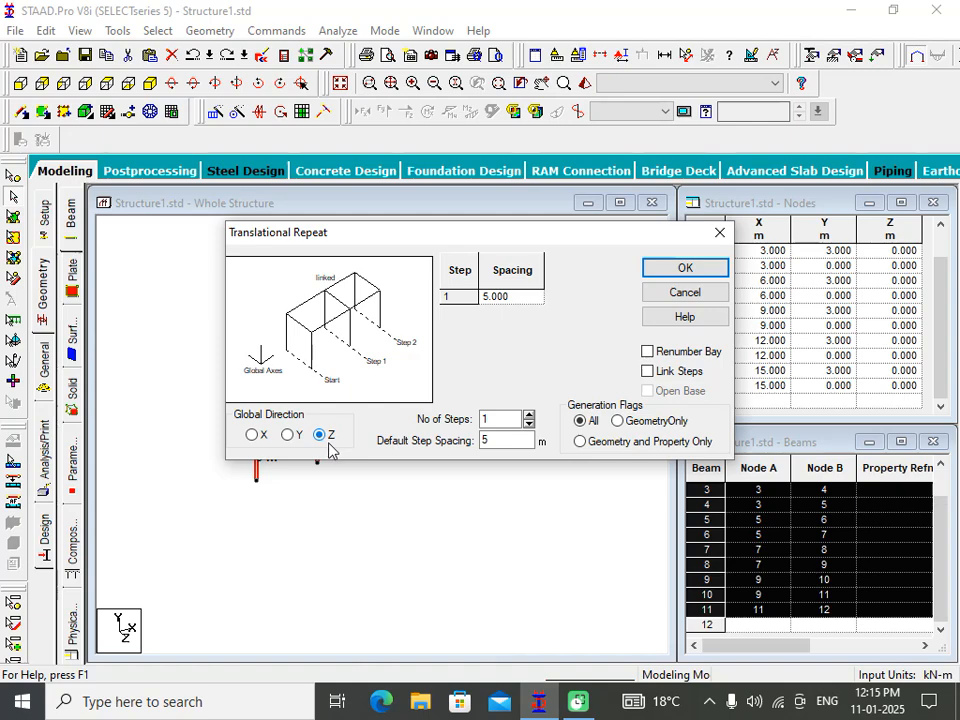
pyautogui.press('Tab')
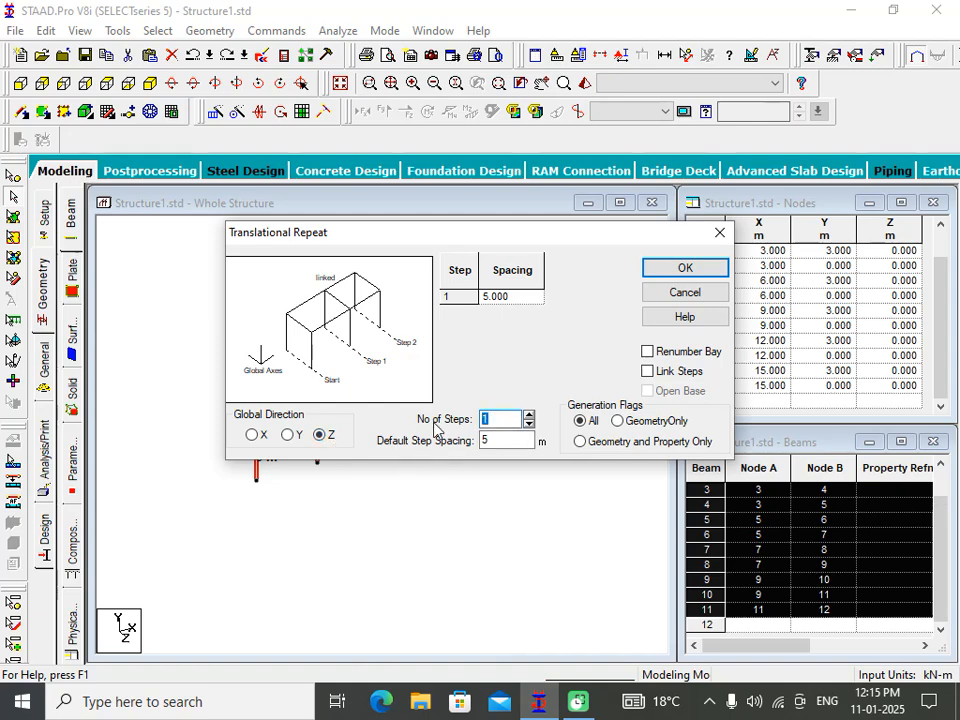
pyautogui.write('3')
pyautogui.press('Tab')
pyautogui.write('4')
pyautogui.click(649, 373)
pyautogui.click(648, 391)
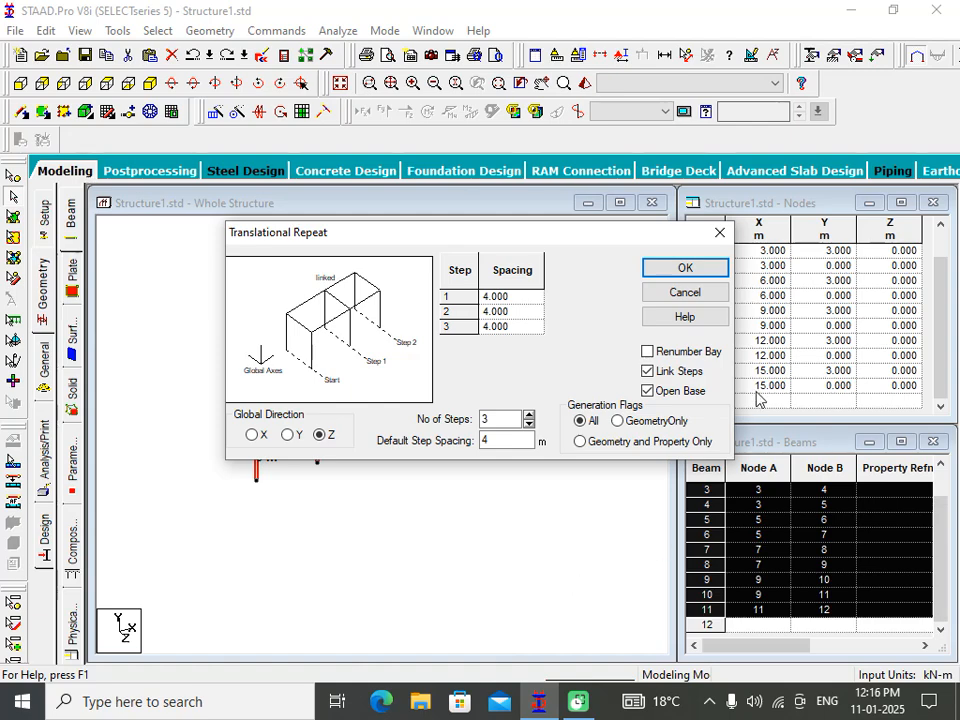
pyautogui.click(685, 268)
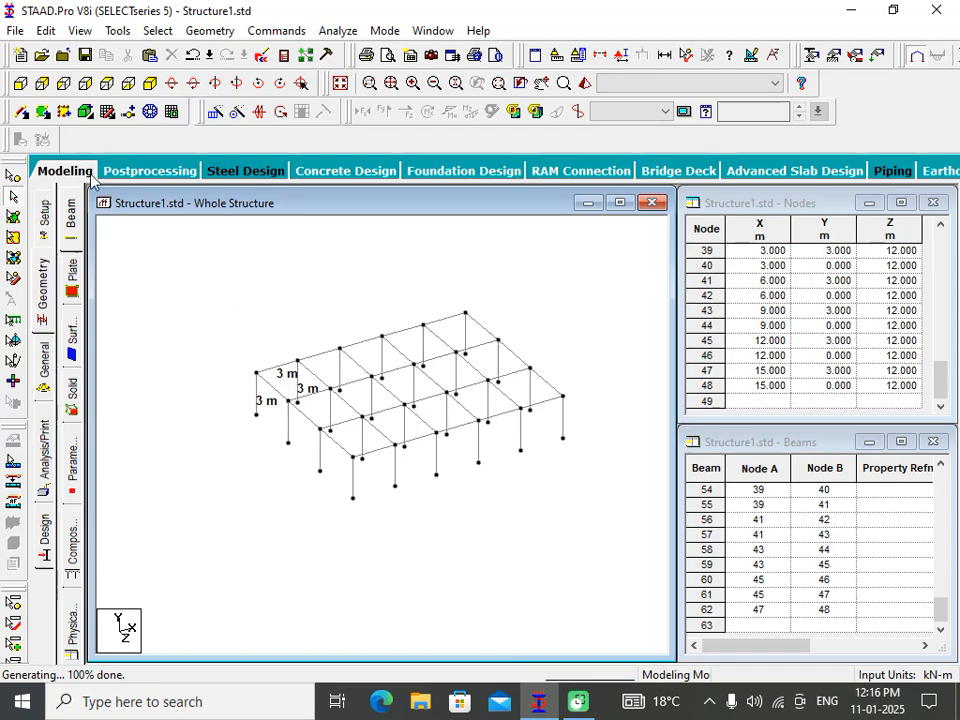
pyautogui.click(20, 83)
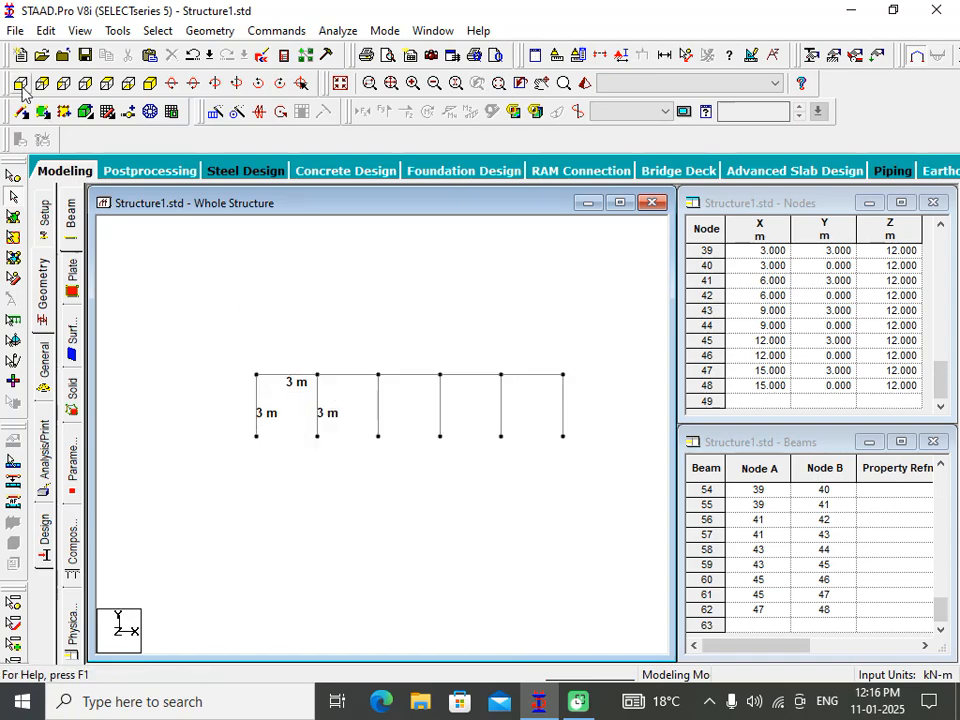
pyautogui.click(151, 86)
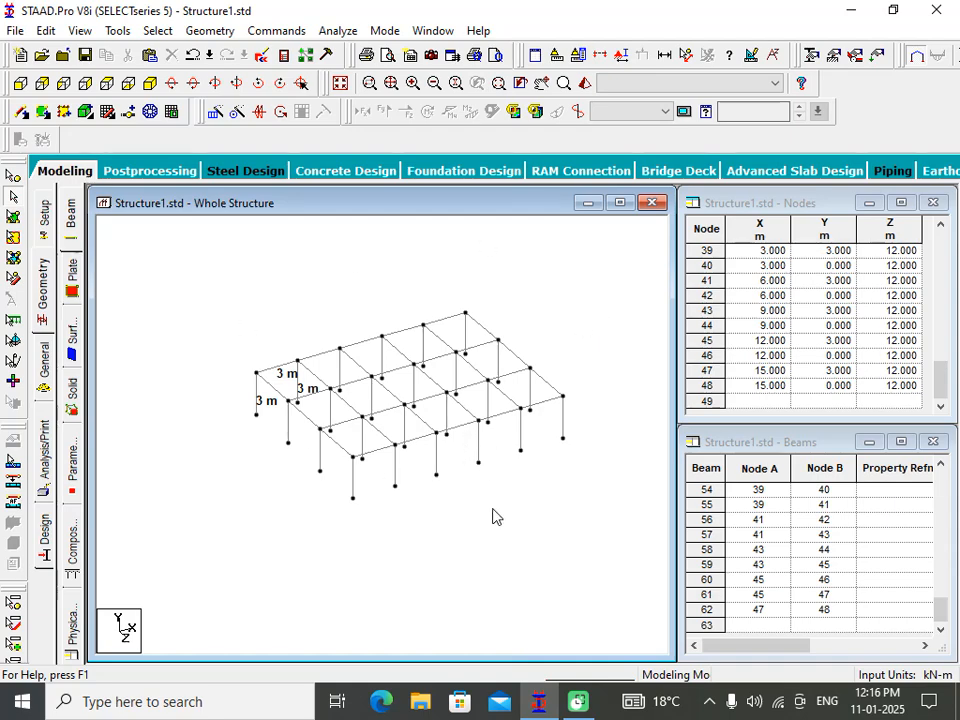
pyautogui.moveTo(508, 497); pyautogui.dragTo(456, 572, button='middle')
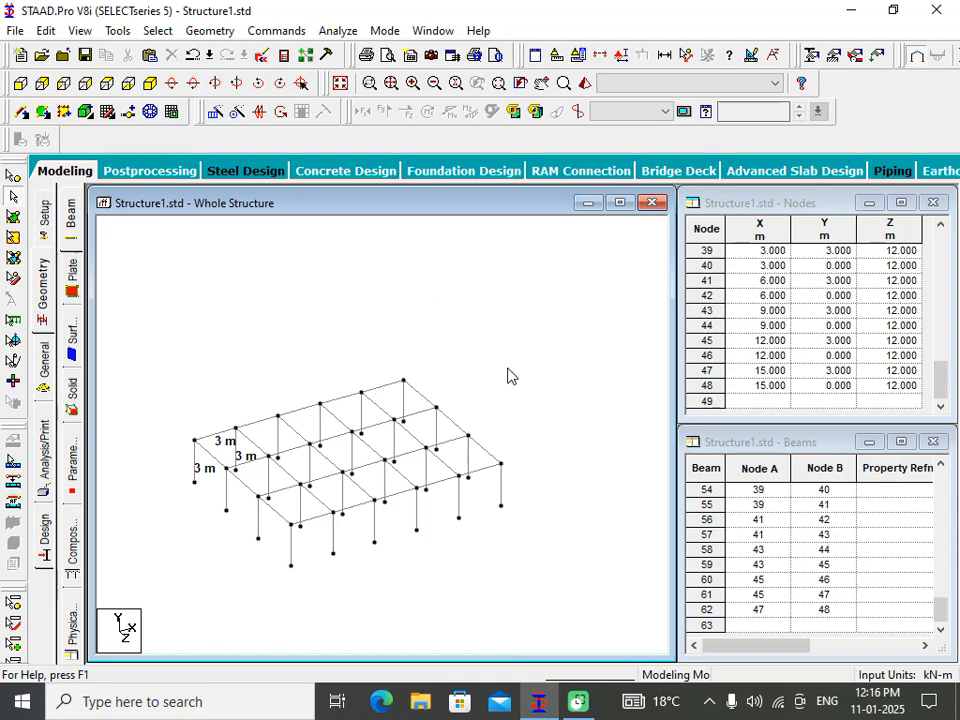
# Try repeating the whole 3D frame along global Y in 4 unlinked steps of 3 m, and undo the repeat.
pyautogui.moveTo(569, 298); pyautogui.dragTo(138, 594)
pyautogui.click(215, 112)
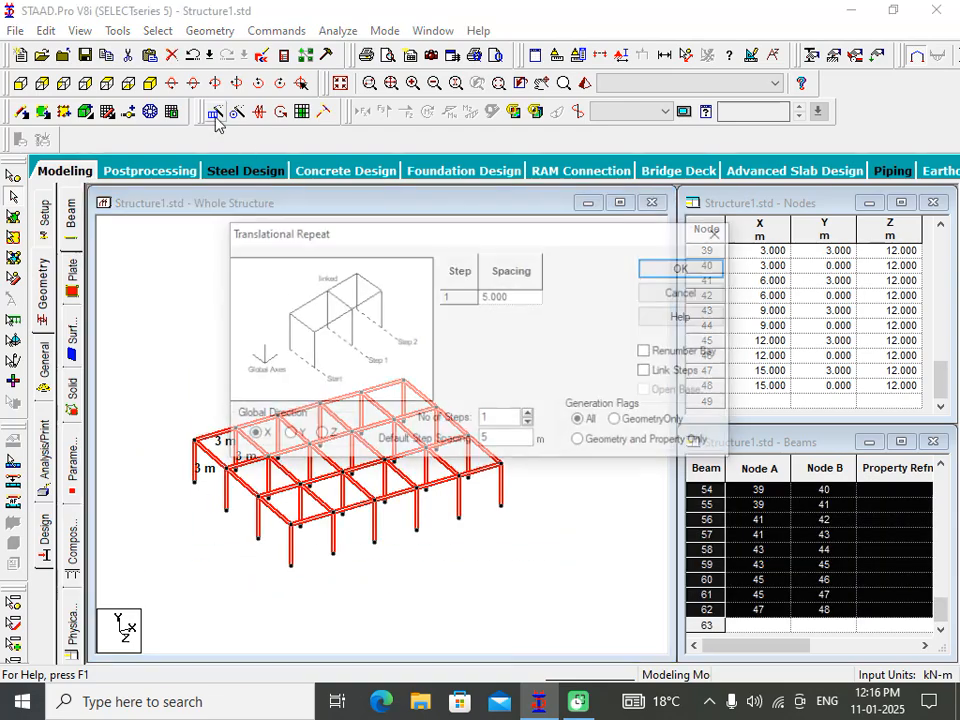
pyautogui.moveTo(366, 240); pyautogui.dragTo(576, 202)
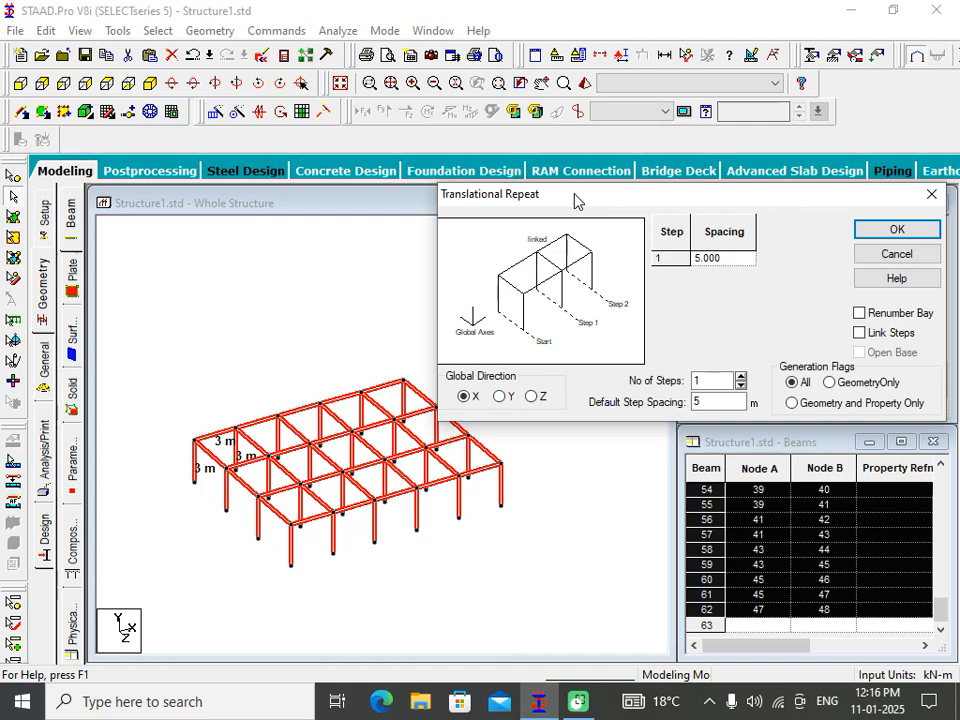
pyautogui.click(507, 397)
pyautogui.click(698, 401)
pyautogui.write('5')
pyautogui.hotkey('shift', 'Tab')
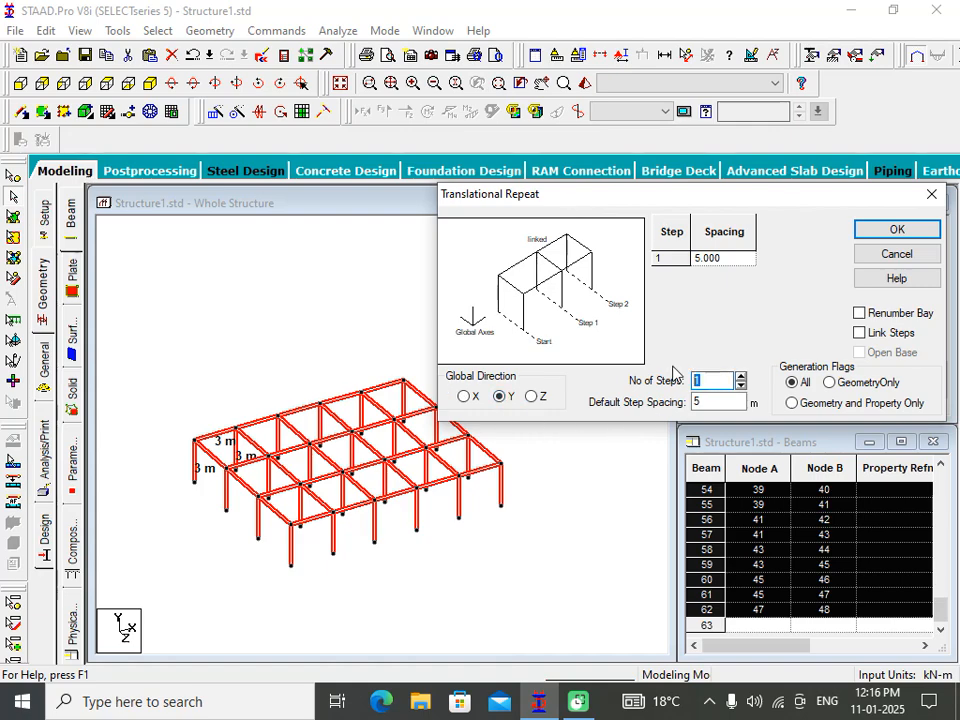
pyautogui.write('4')
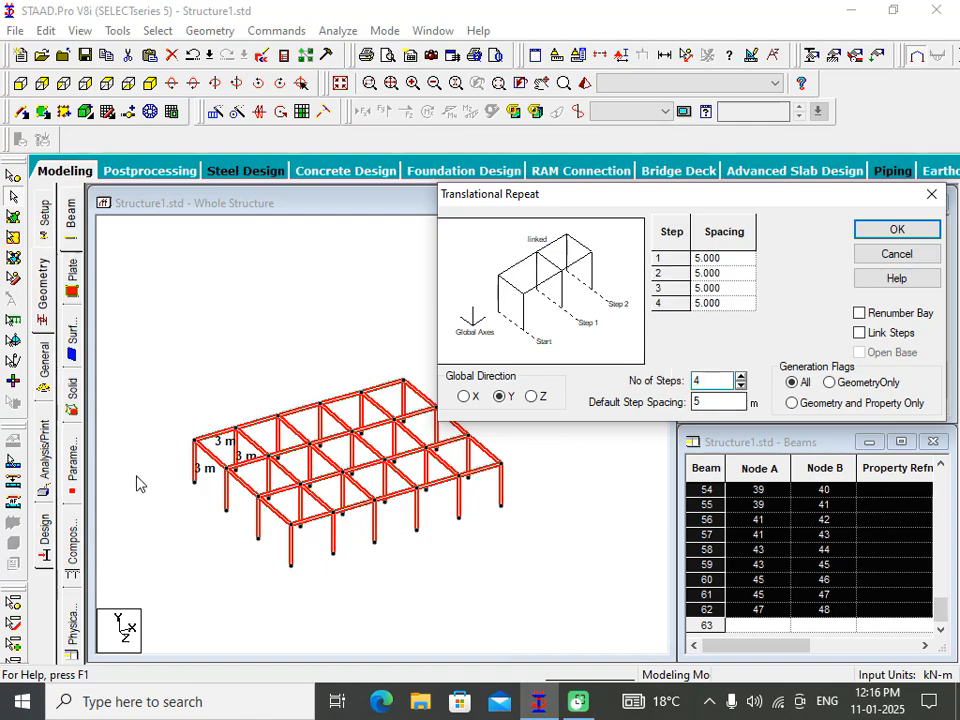
pyautogui.scroll(1, 193, 508)
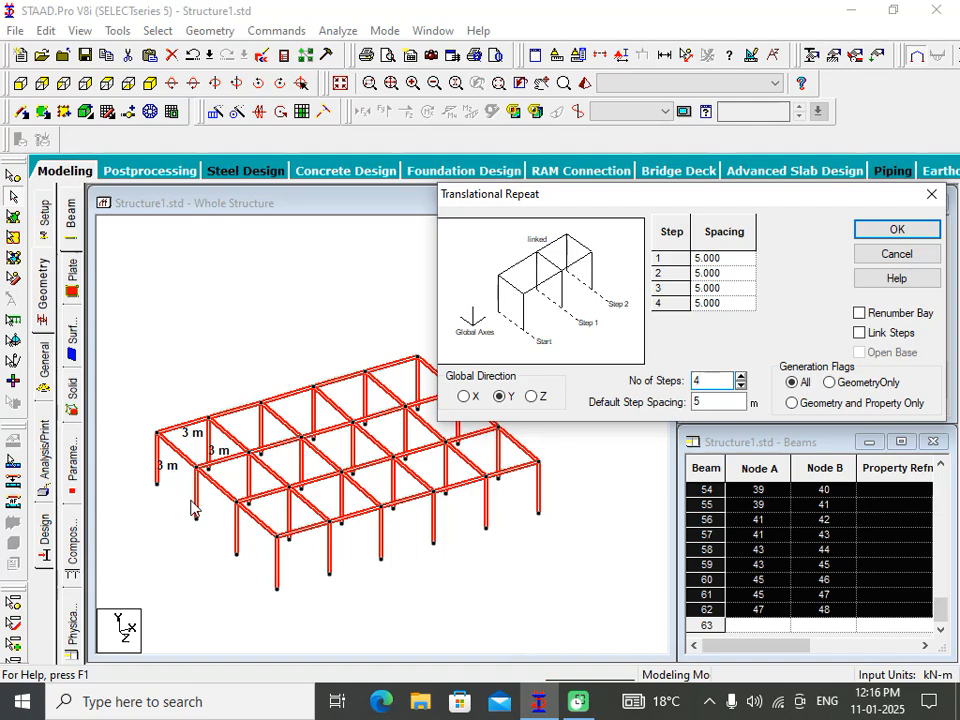
pyautogui.press('Tab')
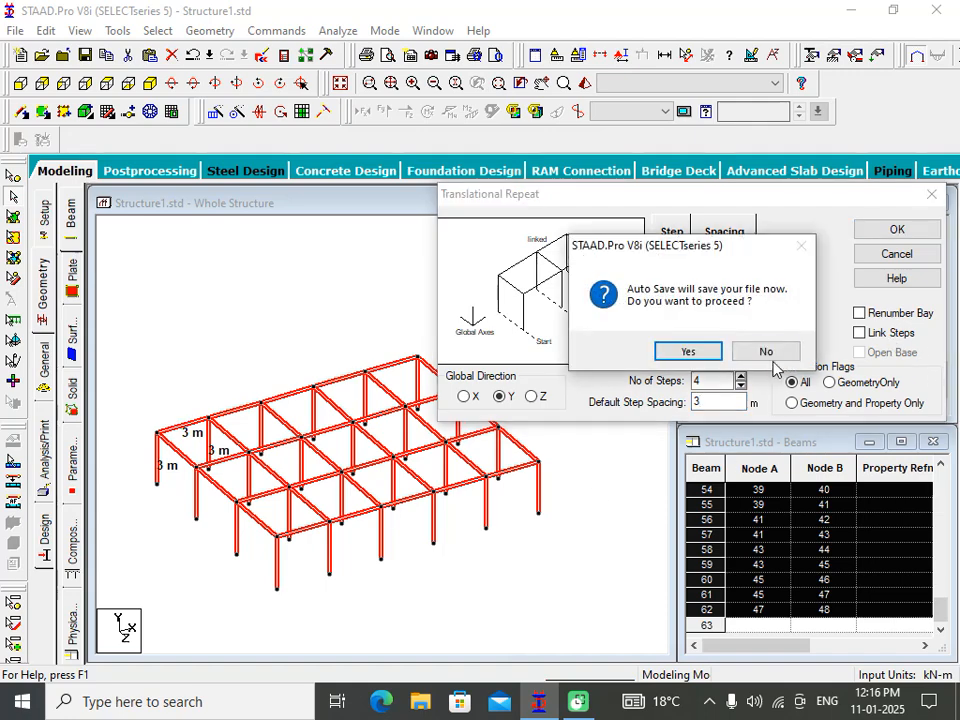
pyautogui.click(766, 351)
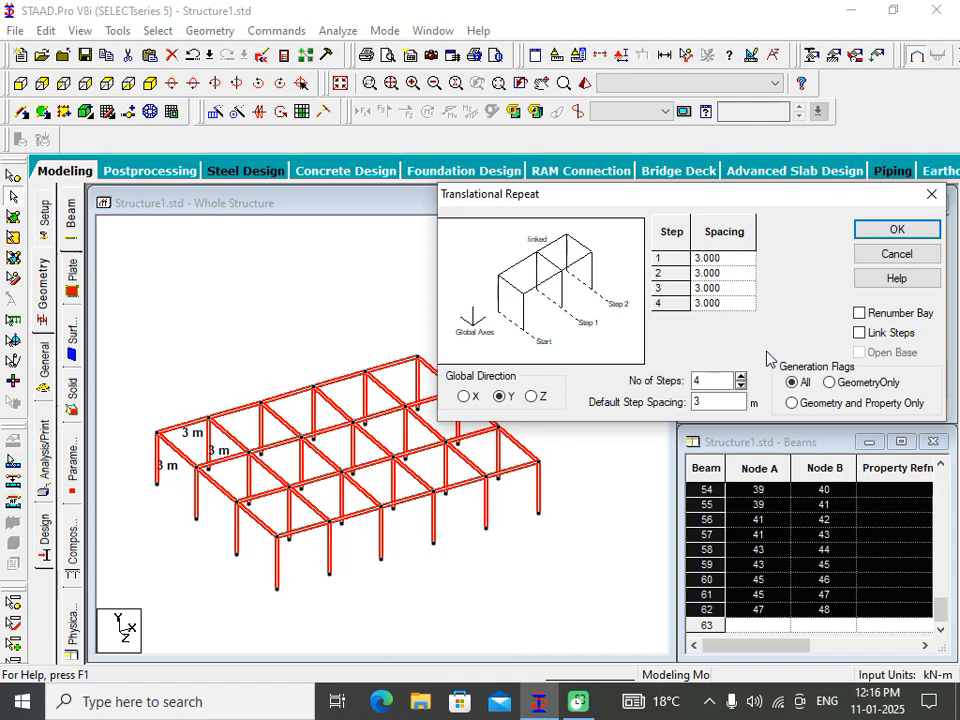
pyautogui.click(896, 230)
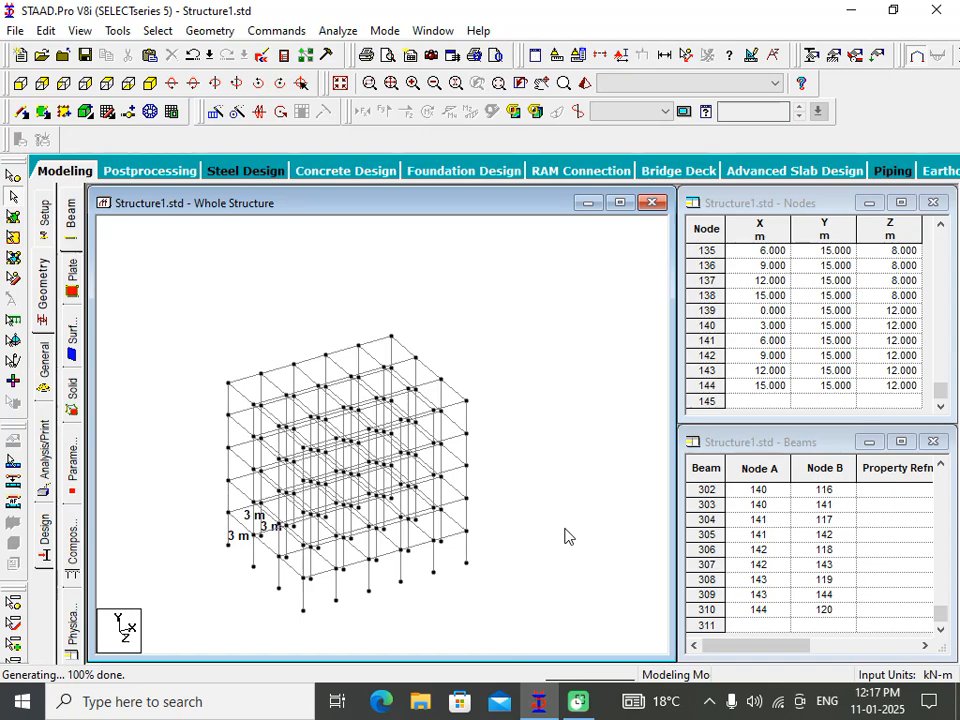
pyautogui.hotkey('ctrl', 'z')
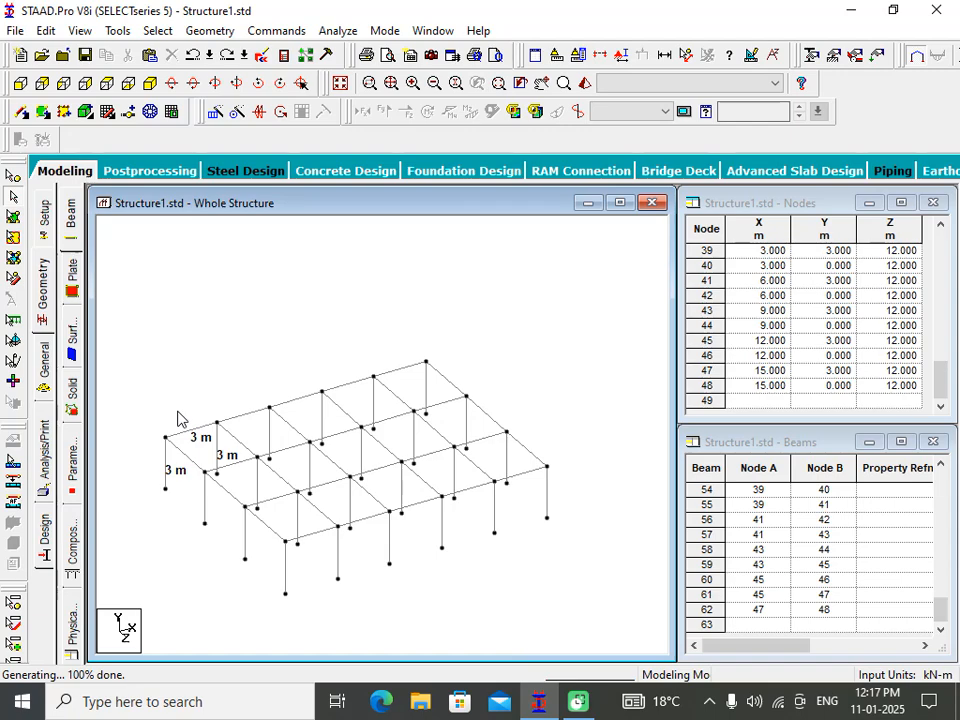
# Select all the beams at the column tops, move them up 1 m along Y without retaining connections, and undo the move.
pyautogui.moveTo(177, 418); pyautogui.dragTo(214, 407, button='middle')
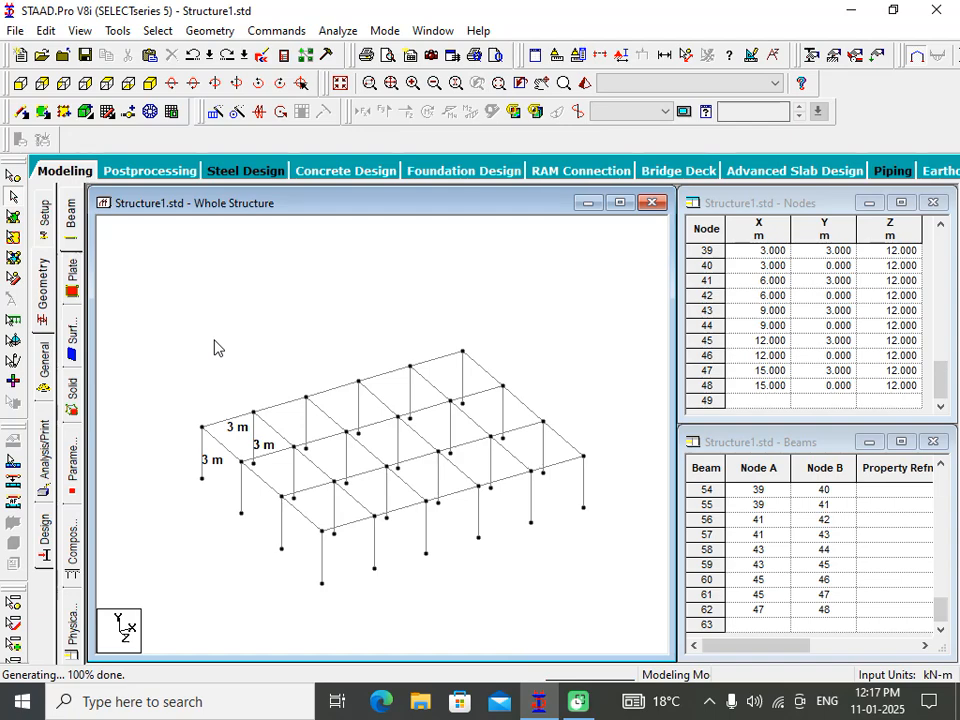
pyautogui.click(20, 83)
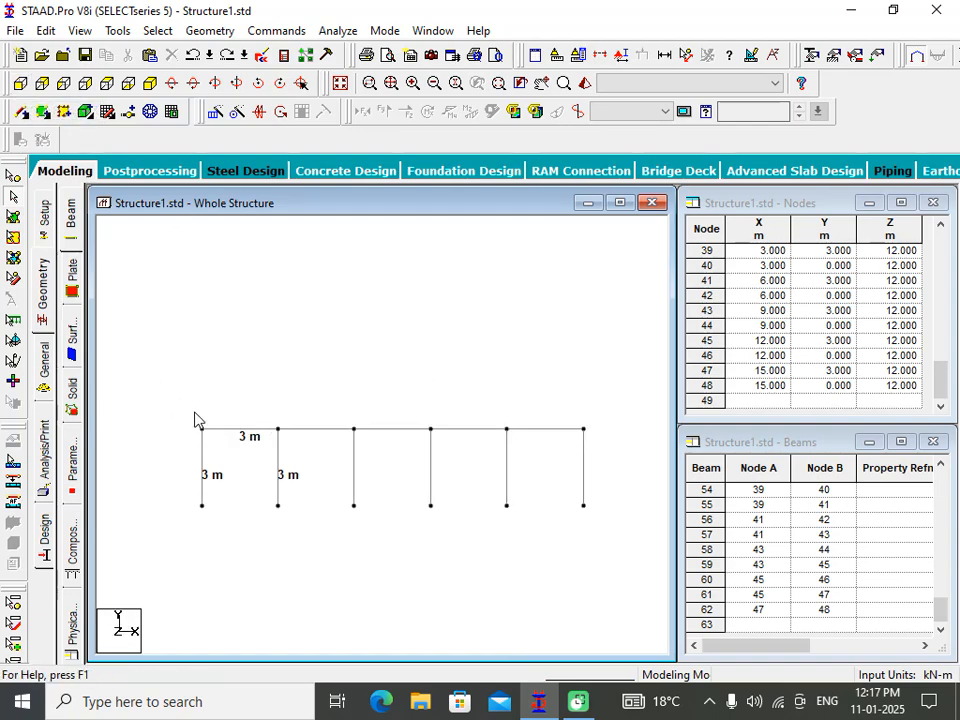
pyautogui.moveTo(626, 385); pyautogui.dragTo(122, 448)
pyautogui.press('F8')
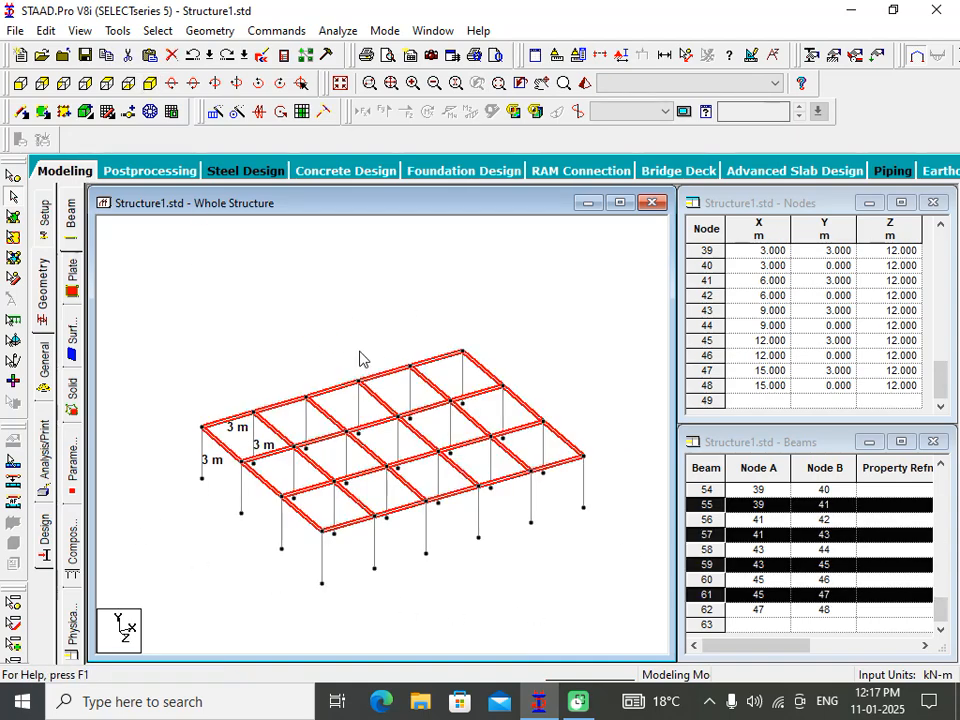
pyautogui.rightClick(571, 316)
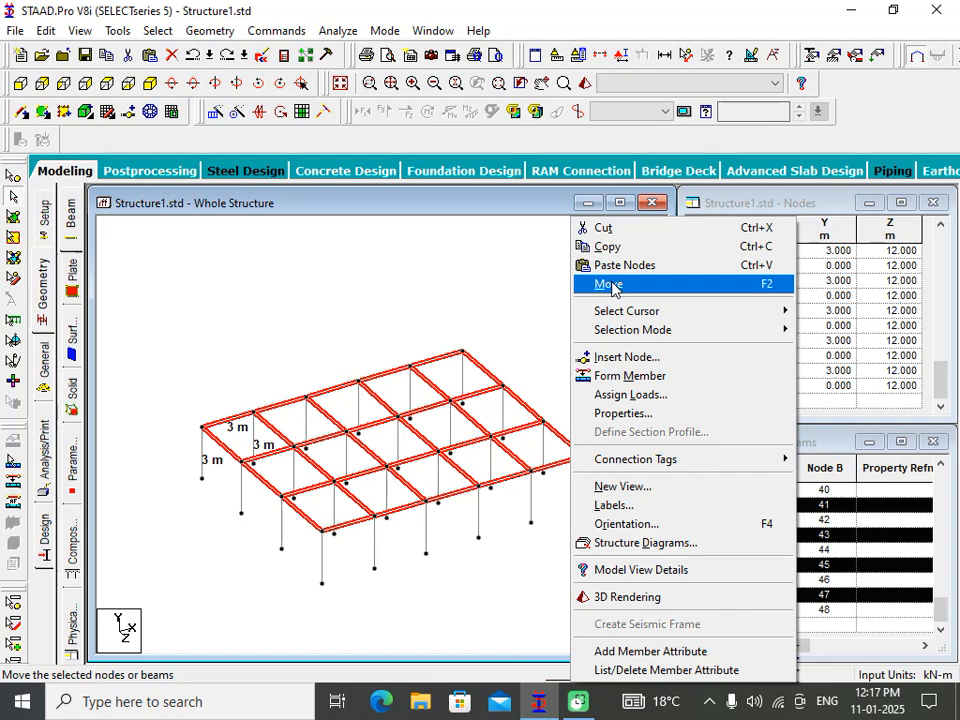
pyautogui.click(610, 285)
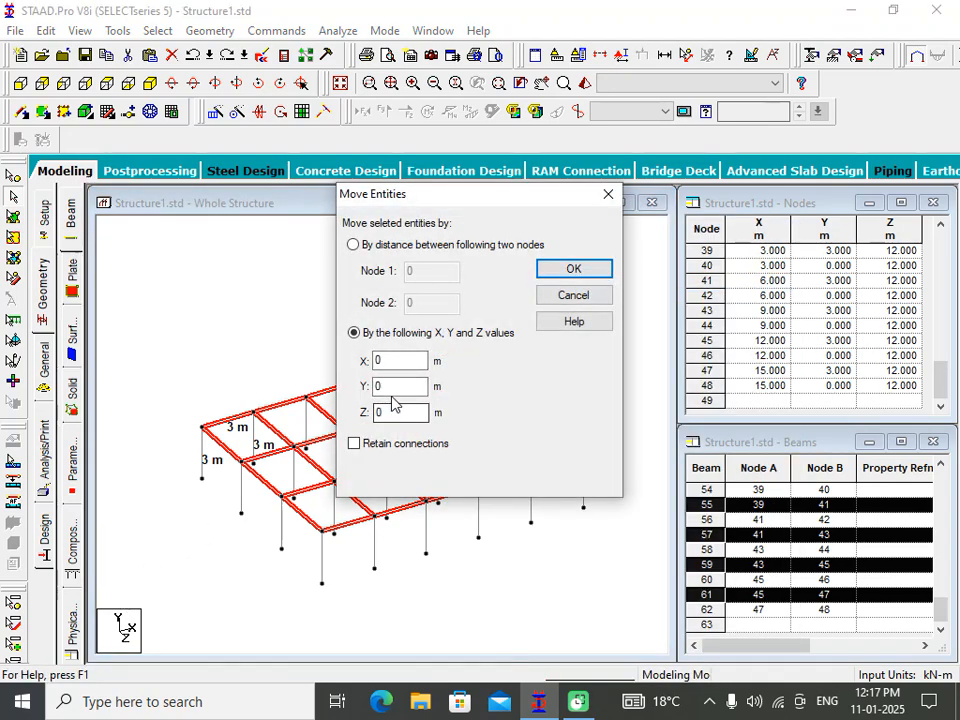
pyautogui.moveTo(388, 386); pyautogui.dragTo(357, 377)
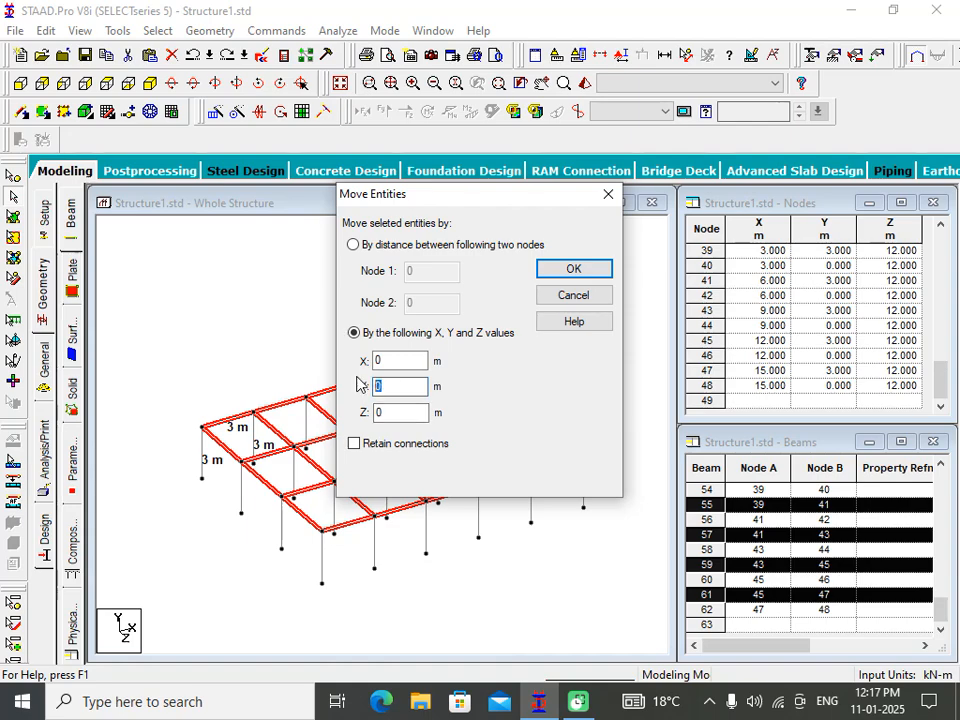
pyautogui.write('1')
pyautogui.click(592, 270)
pyautogui.click(545, 397)
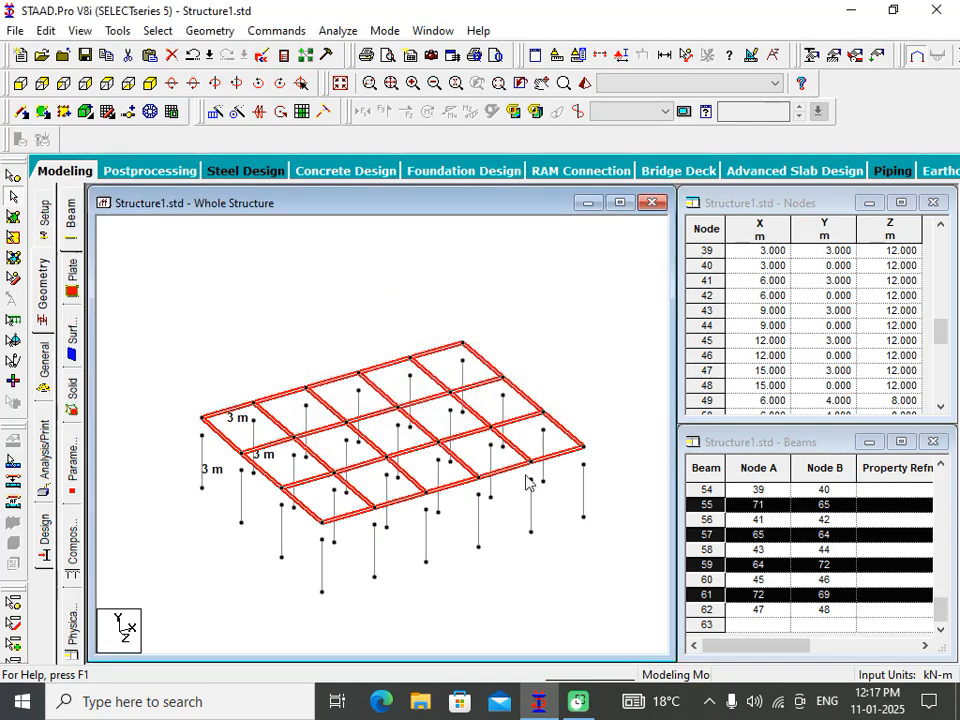
pyautogui.click(548, 575)
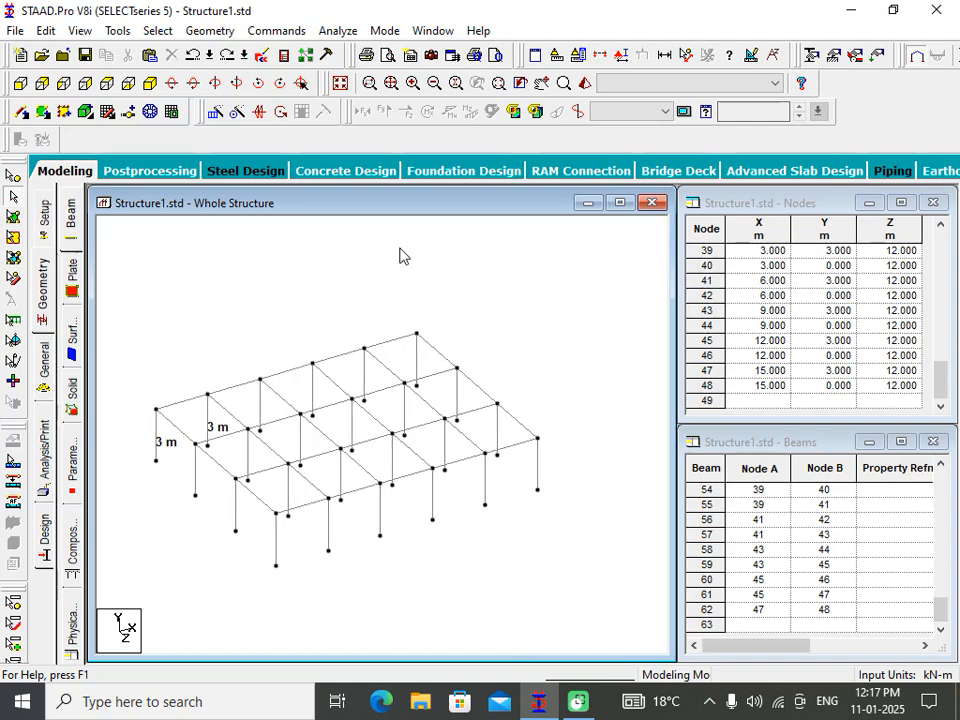
# Try repeating only the column-top beams along global Y in 3 steps of 4 m without linking the steps, and undo the repeat.
pyautogui.click(20, 84)
pyautogui.moveTo(592, 383); pyautogui.dragTo(129, 421)
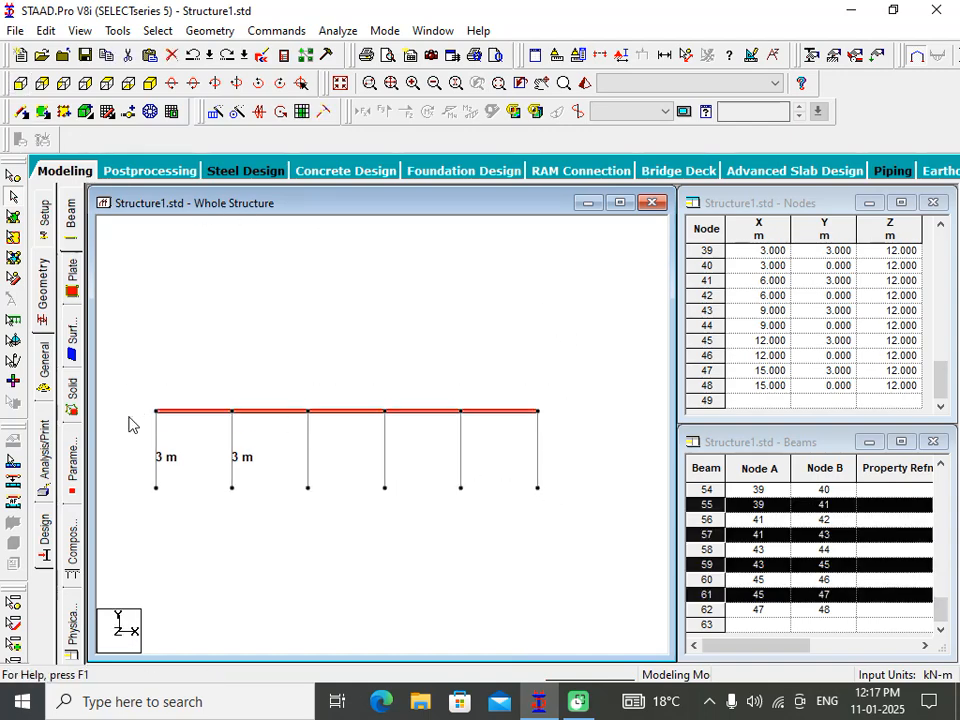
pyautogui.click(151, 85)
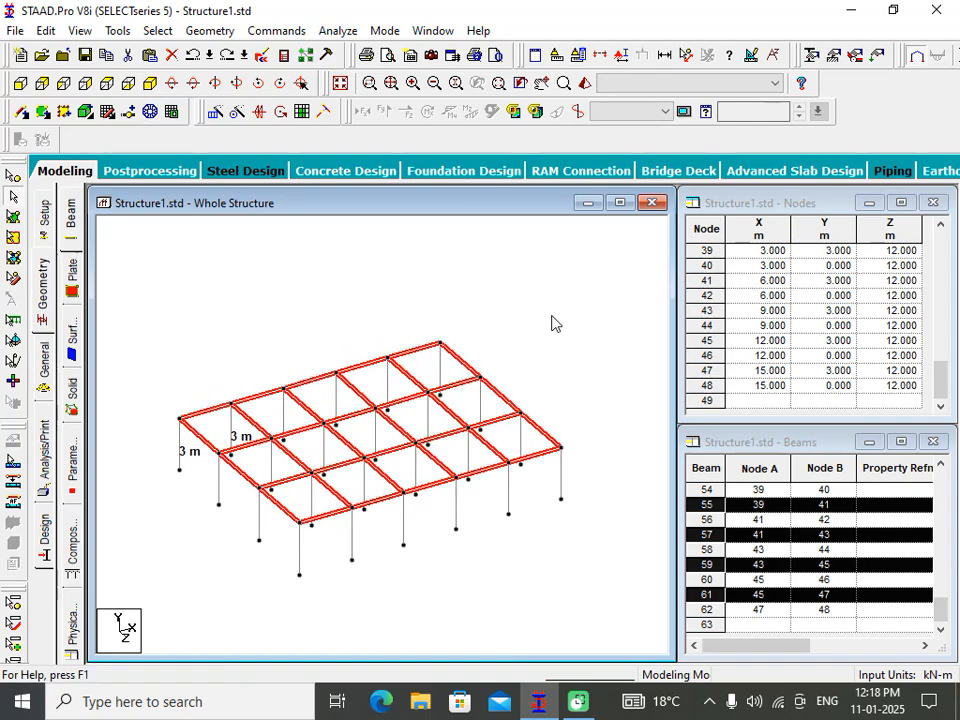
pyautogui.click(214, 111)
pyautogui.click(288, 434)
pyautogui.moveTo(518, 238); pyautogui.dragTo(666, 229)
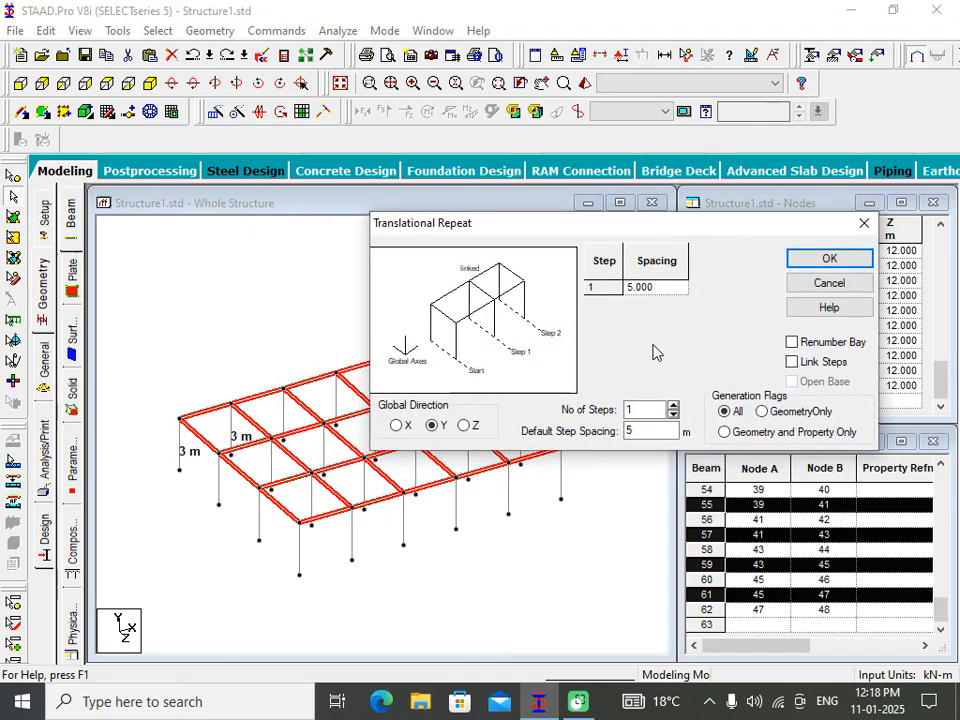
pyautogui.moveTo(637, 409); pyautogui.dragTo(594, 410)
pyautogui.write('3')
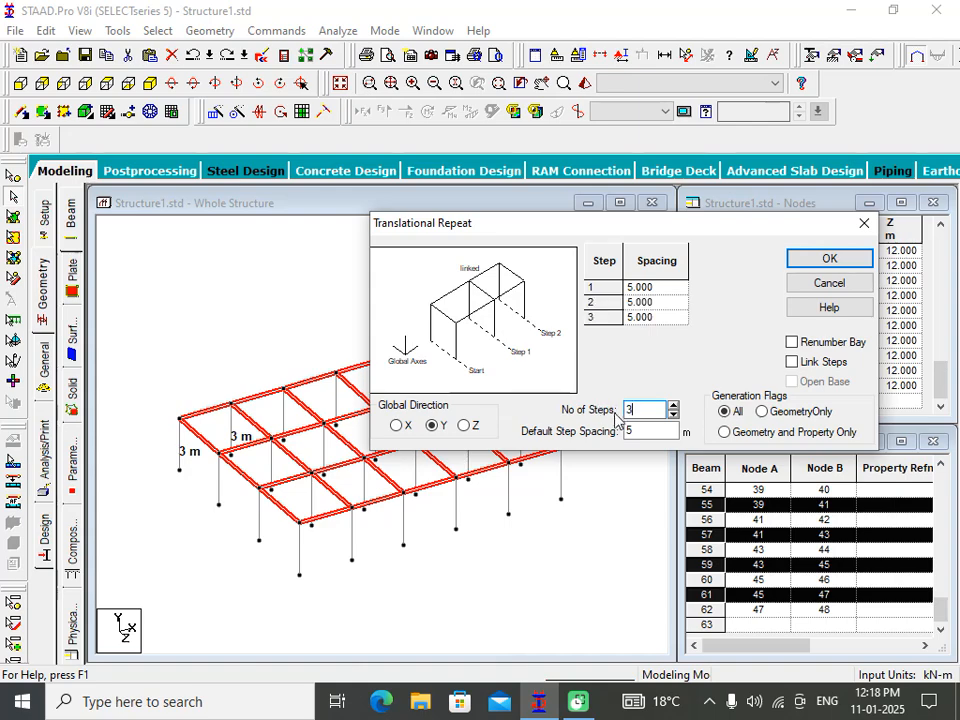
pyautogui.moveTo(640, 430); pyautogui.dragTo(576, 433)
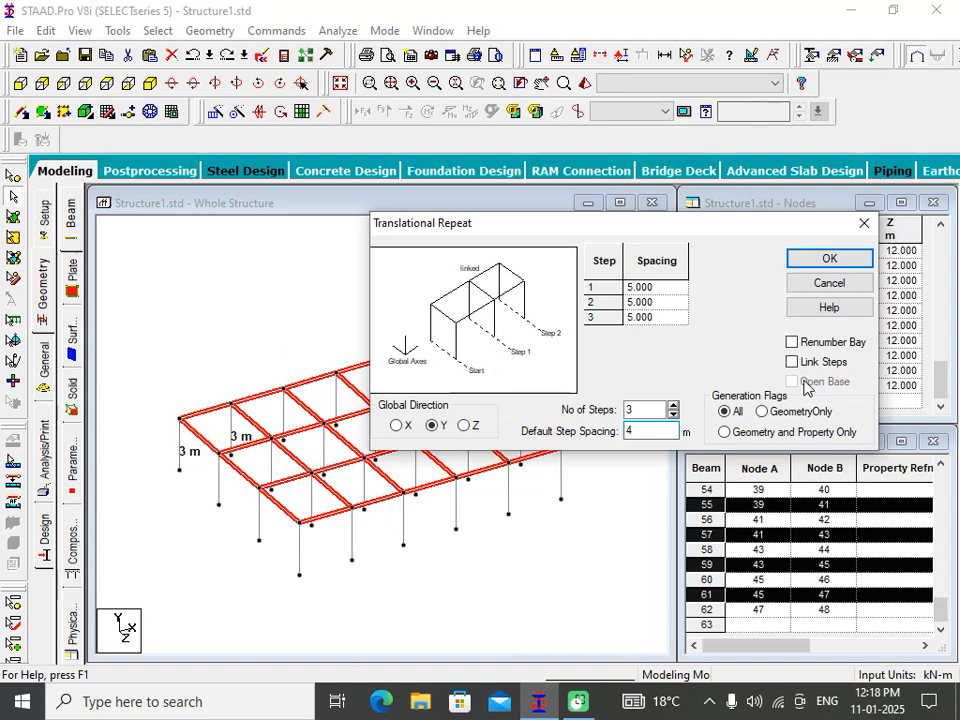
pyautogui.click(836, 261)
pyautogui.click(560, 525)
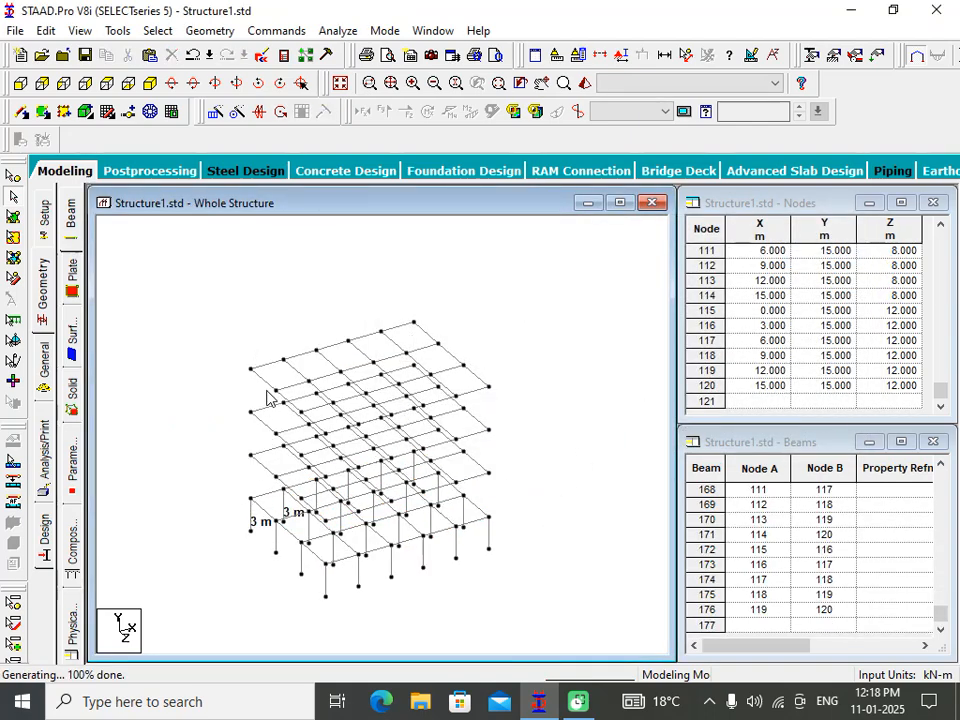
pyautogui.hotkey('ctrl', 'z')
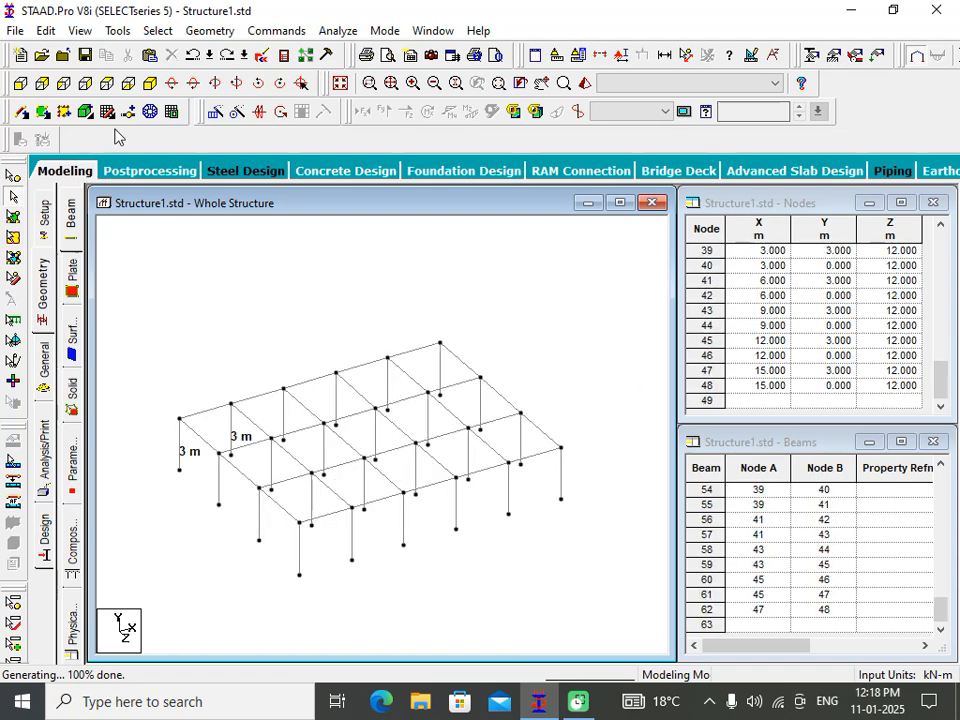
# Try repeating only the column-top beams along global Y in 3 steps of 4 m with Link Steps enabled, and undo the repeat.
pyautogui.click(20, 83)
pyautogui.moveTo(640, 377); pyautogui.dragTo(121, 424)
pyautogui.click(150, 83)
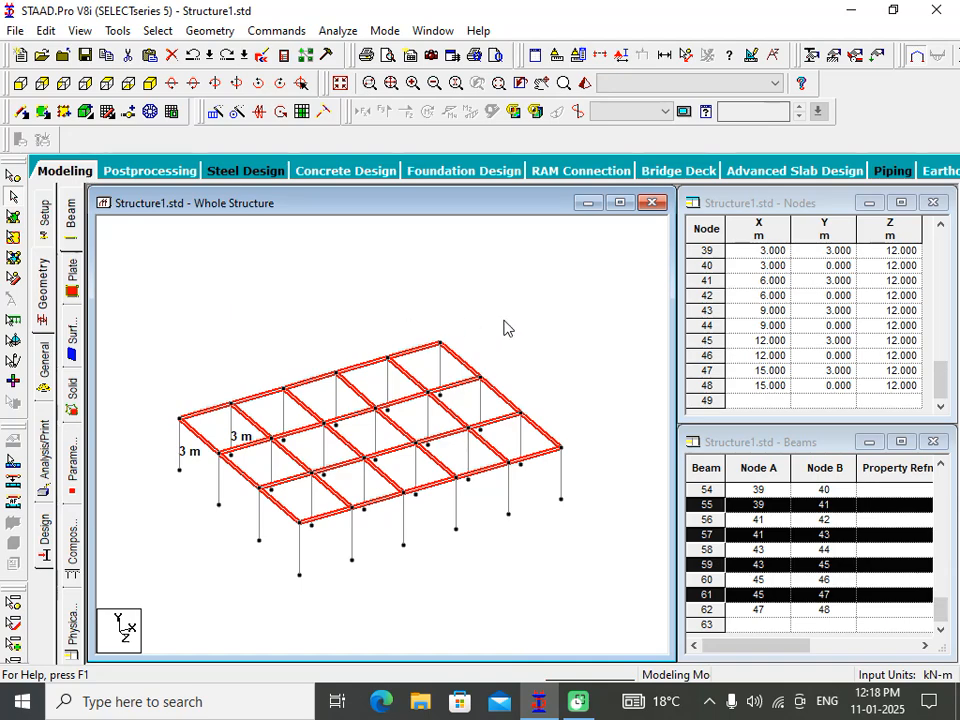
pyautogui.rightClick(553, 339)
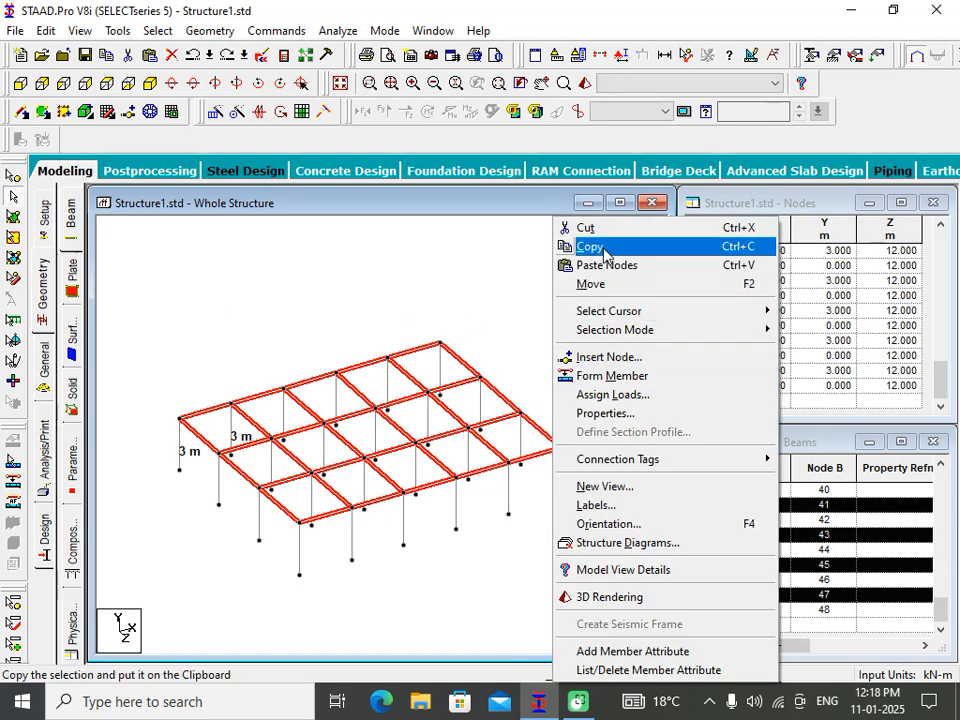
pyautogui.click(214, 114)
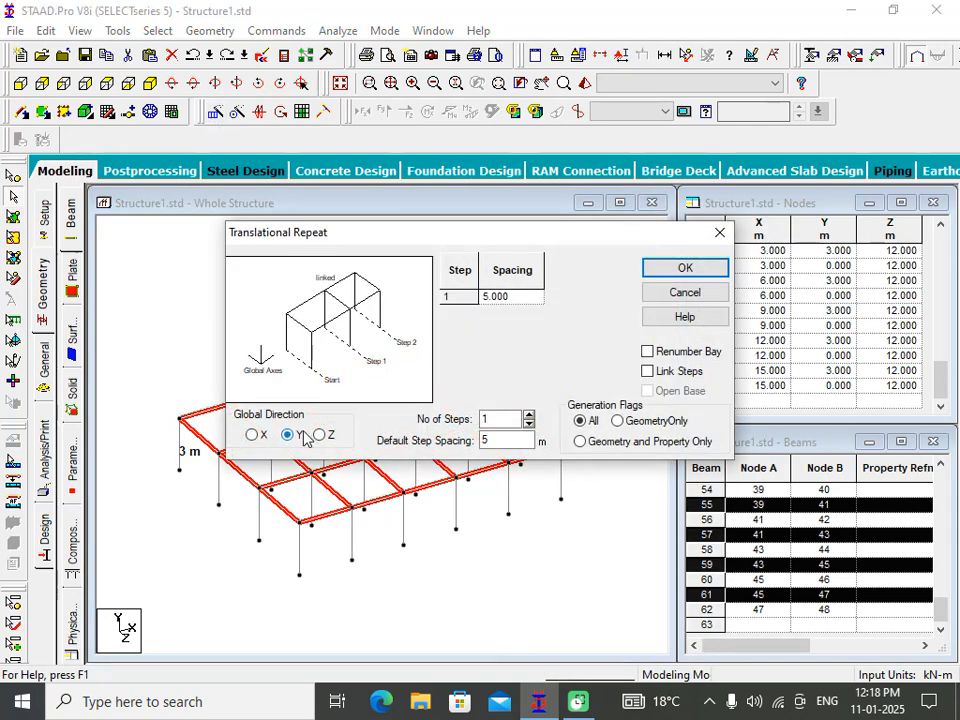
pyautogui.moveTo(509, 419); pyautogui.dragTo(462, 421)
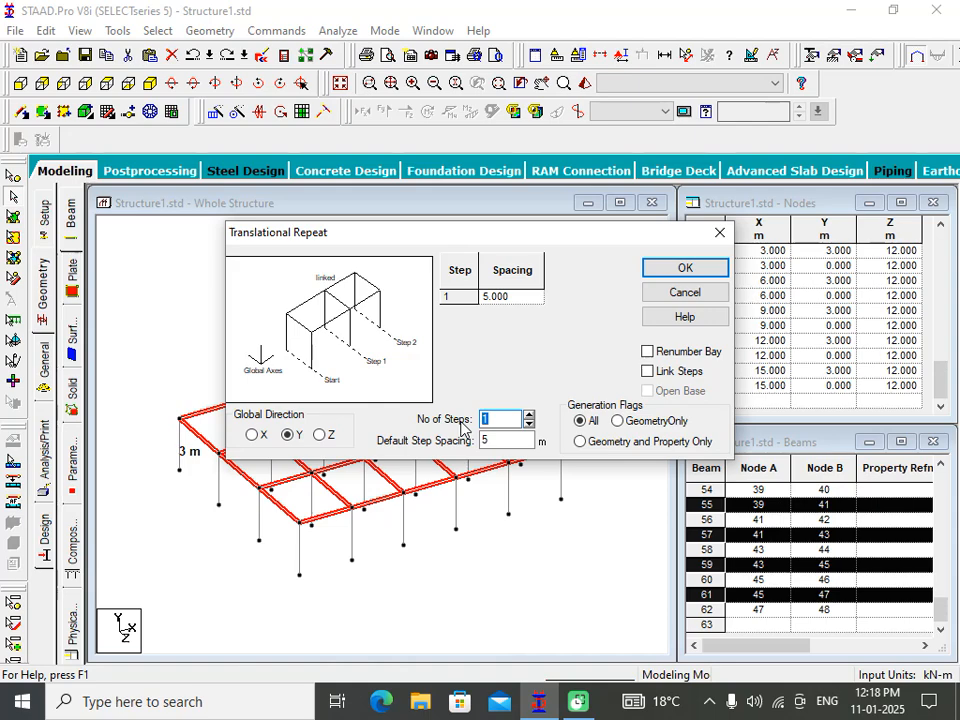
pyautogui.write('3')
pyautogui.press('Tab')
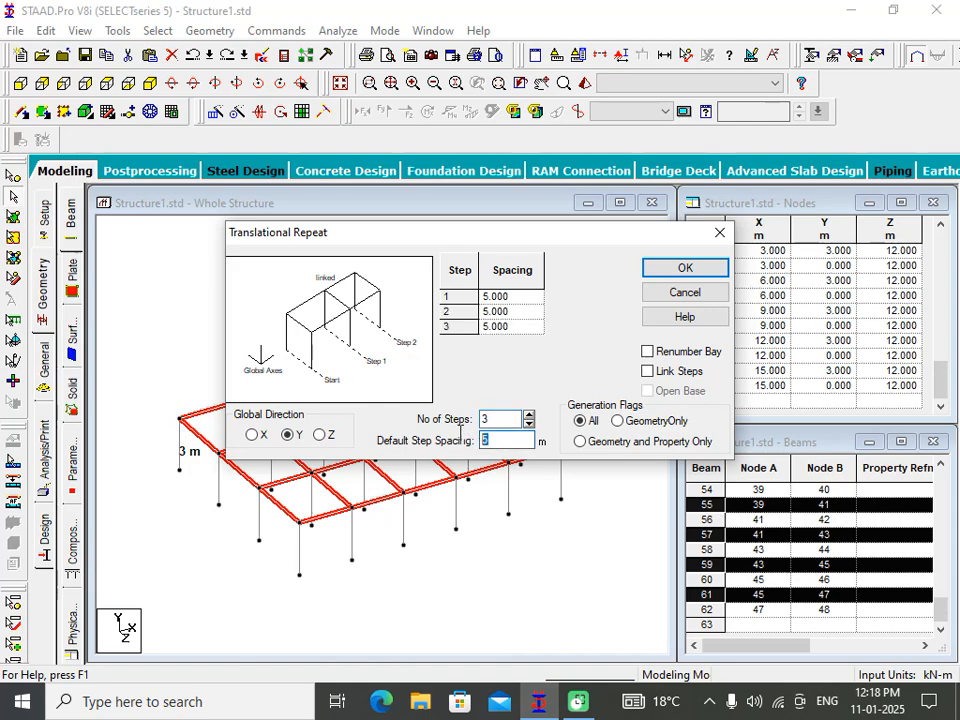
pyautogui.write('4')
pyautogui.click(647, 372)
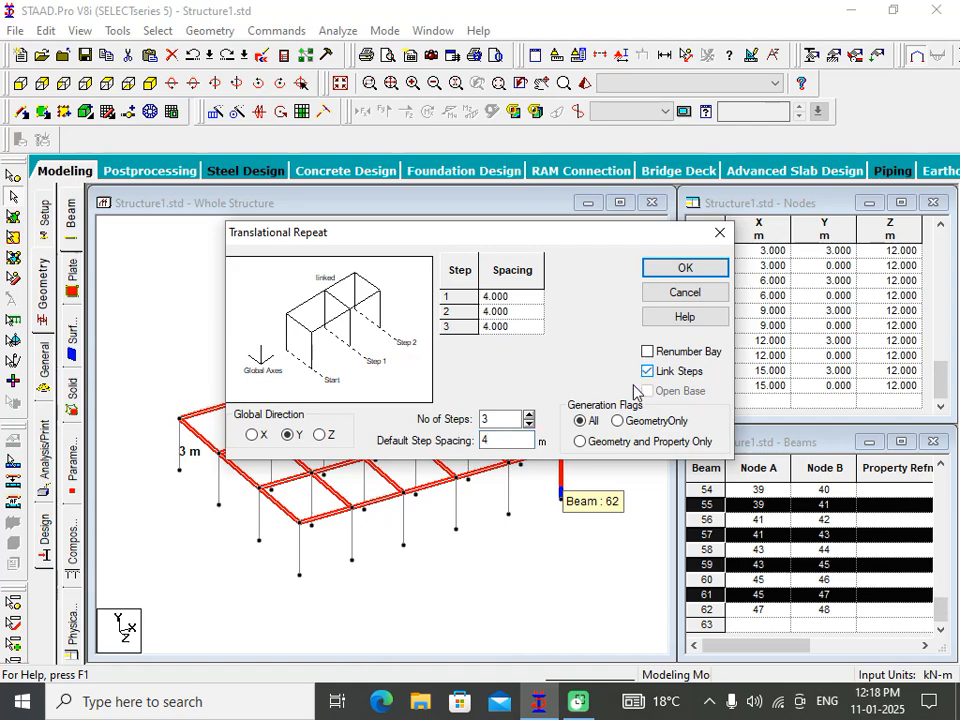
pyautogui.click(710, 268)
pyautogui.click(587, 507)
pyautogui.moveTo(600, 520); pyautogui.dragTo(633, 485, button='middle')
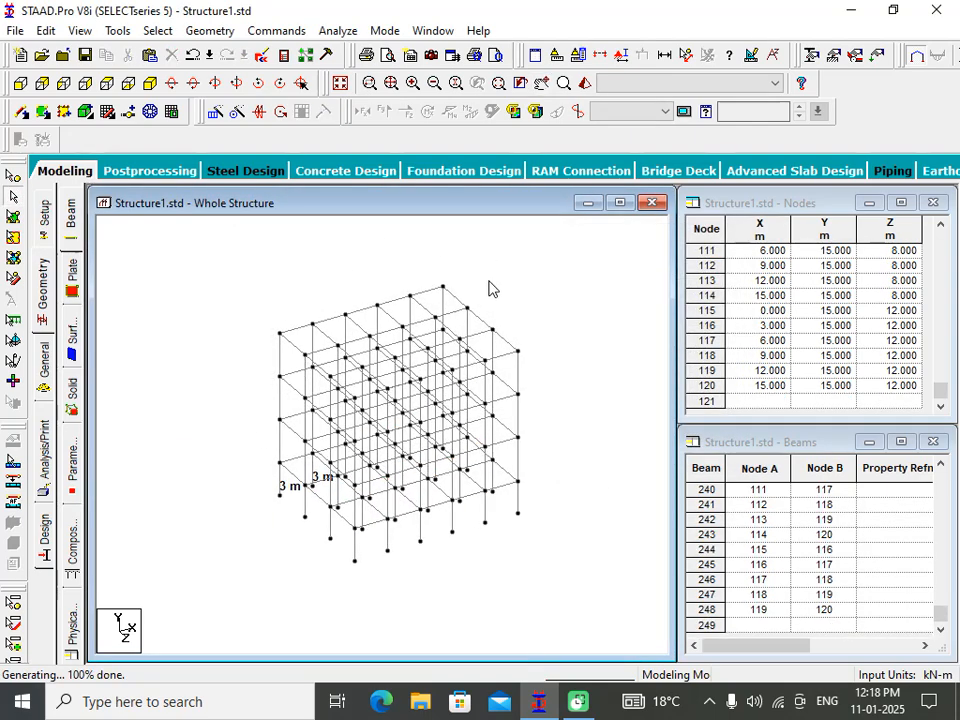
pyautogui.hotkey('ctrl', 'z')
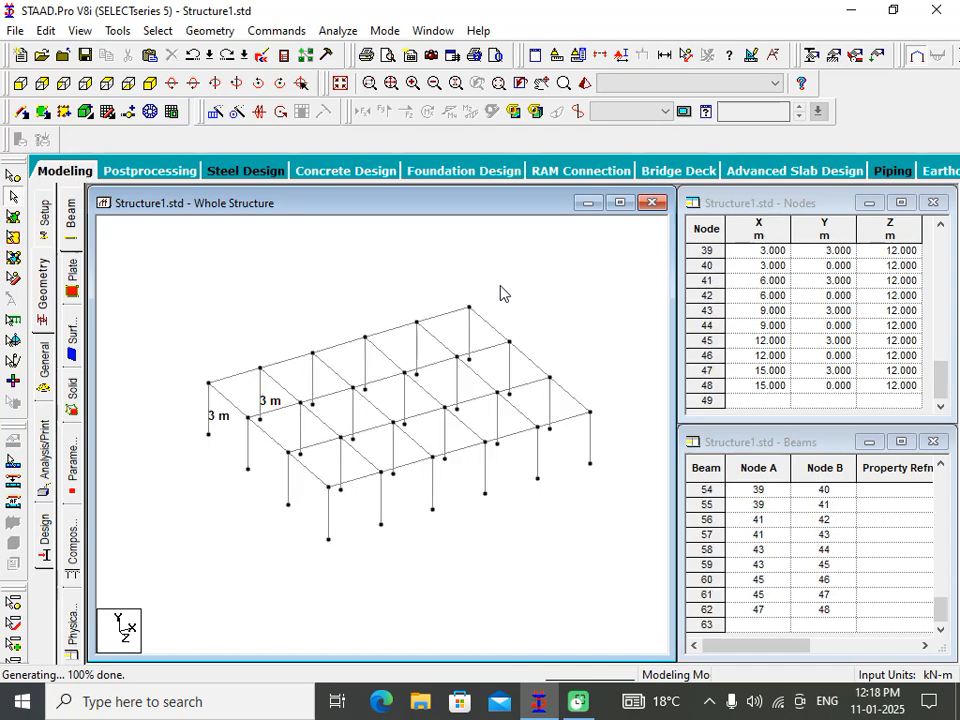
# Select the whole single-storey frame and translationally repeat it along global Y in 3 steps of 3 m without linking the steps.
pyautogui.moveTo(603, 265); pyautogui.dragTo(121, 559)
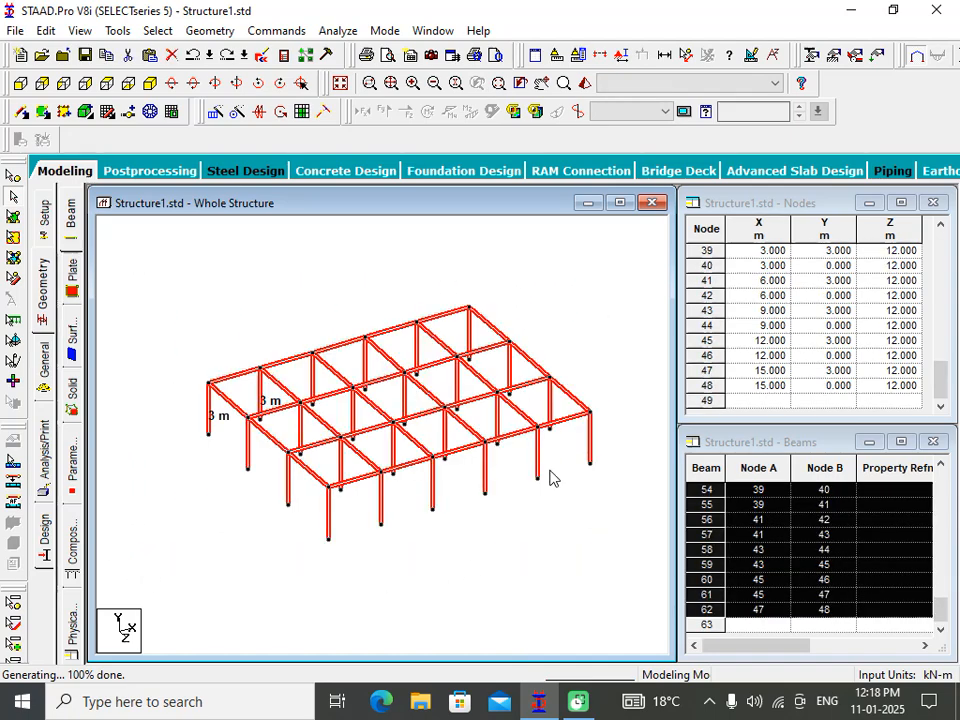
pyautogui.rightClick(570, 517)
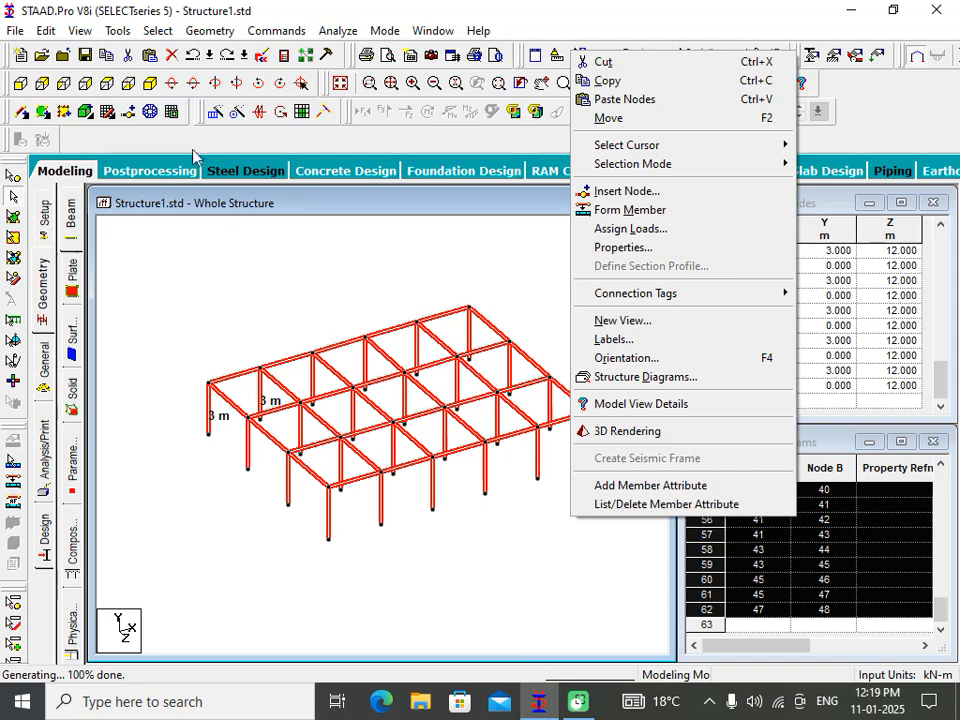
pyautogui.click(217, 117)
pyautogui.click(288, 434)
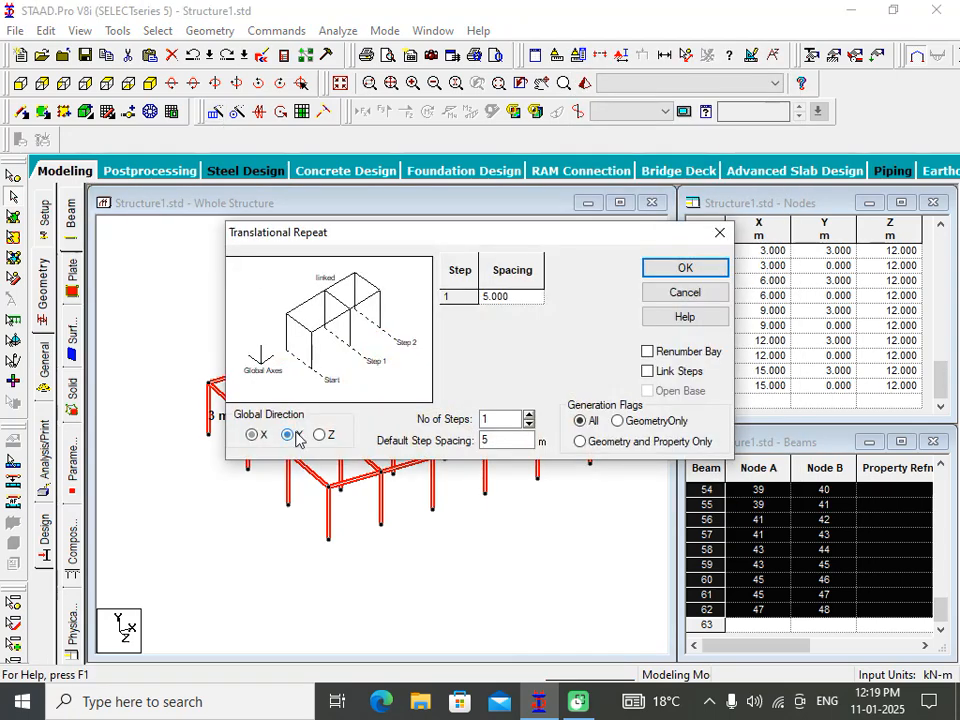
pyautogui.click(500, 419)
pyautogui.doubleClick(500, 419)
pyautogui.write('3')
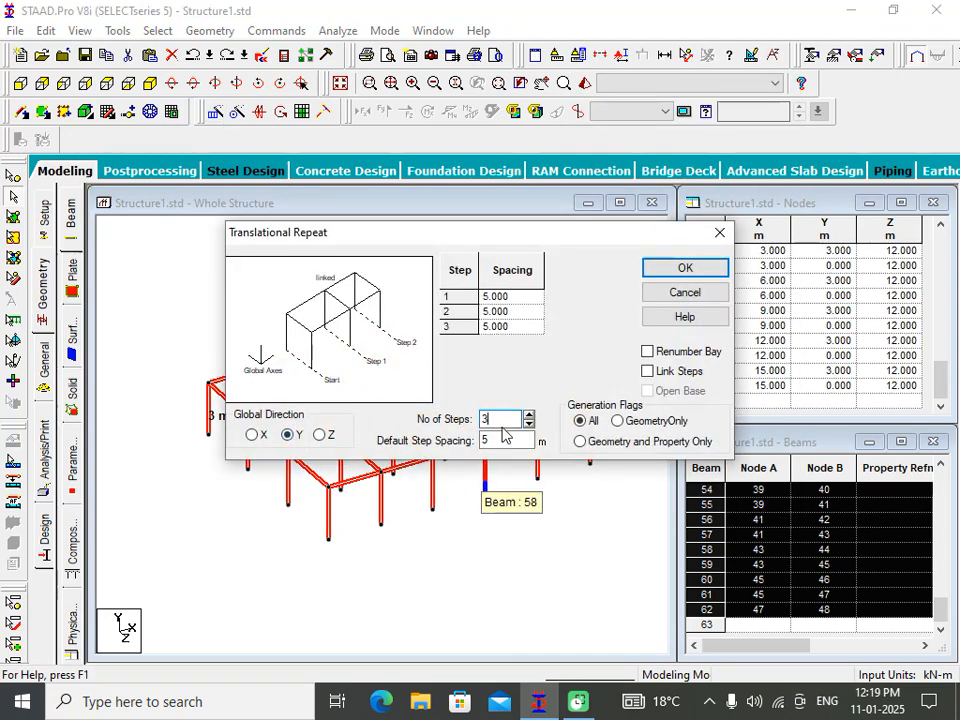
pyautogui.doubleClick(505, 440)
pyautogui.write('3')
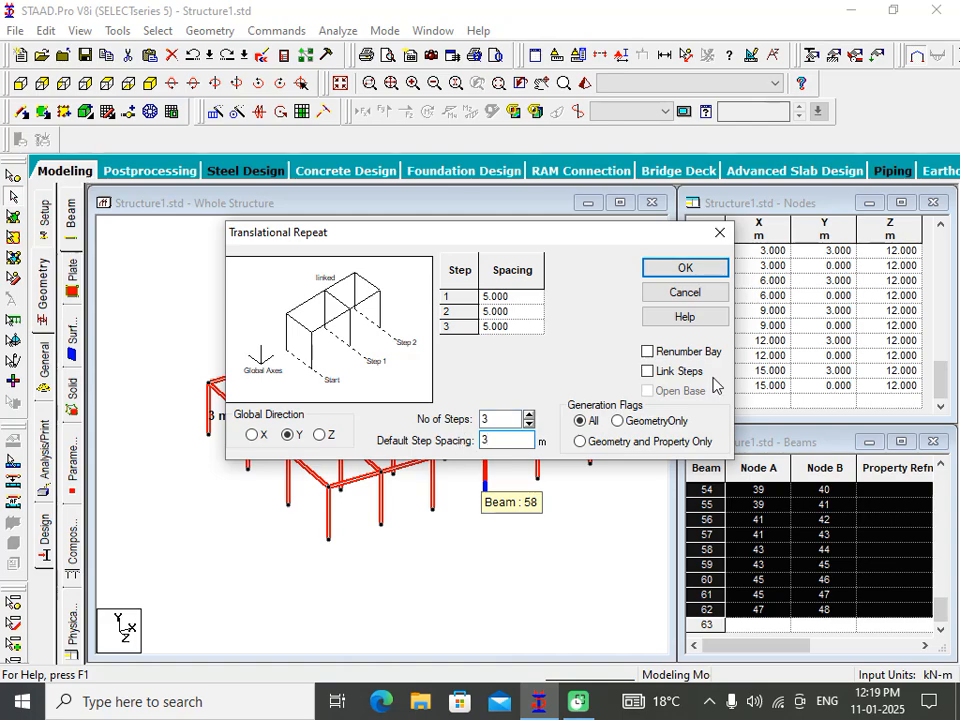
pyautogui.click(685, 268)
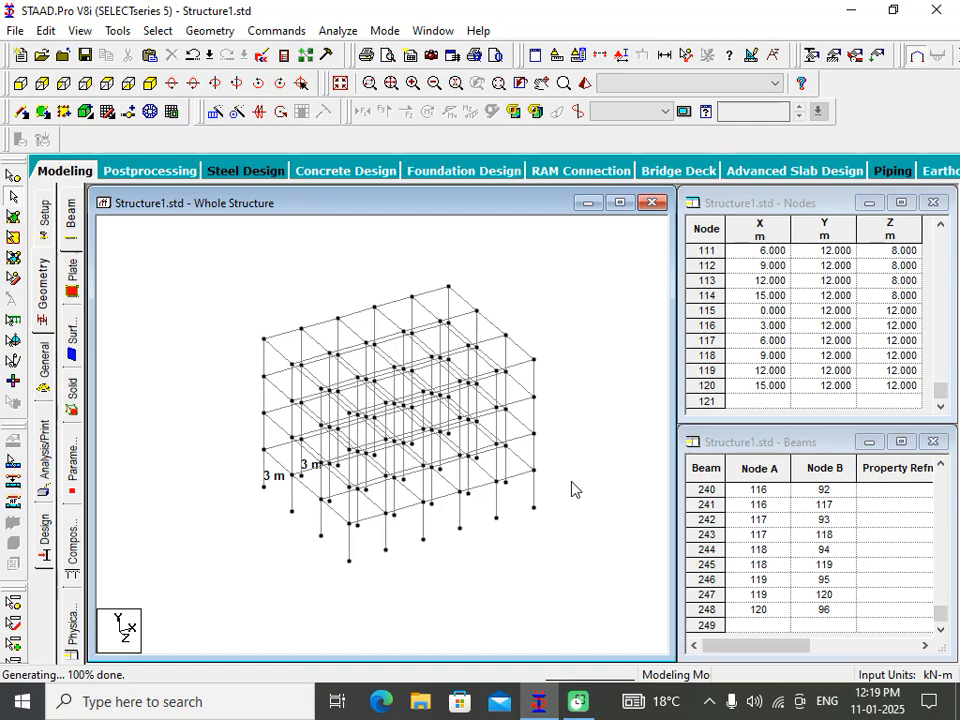
# Define a rectangular concrete section property with YD 0.3 m and ZD 0.3 m.
pyautogui.click(45, 368)
pyautogui.click(896, 497)
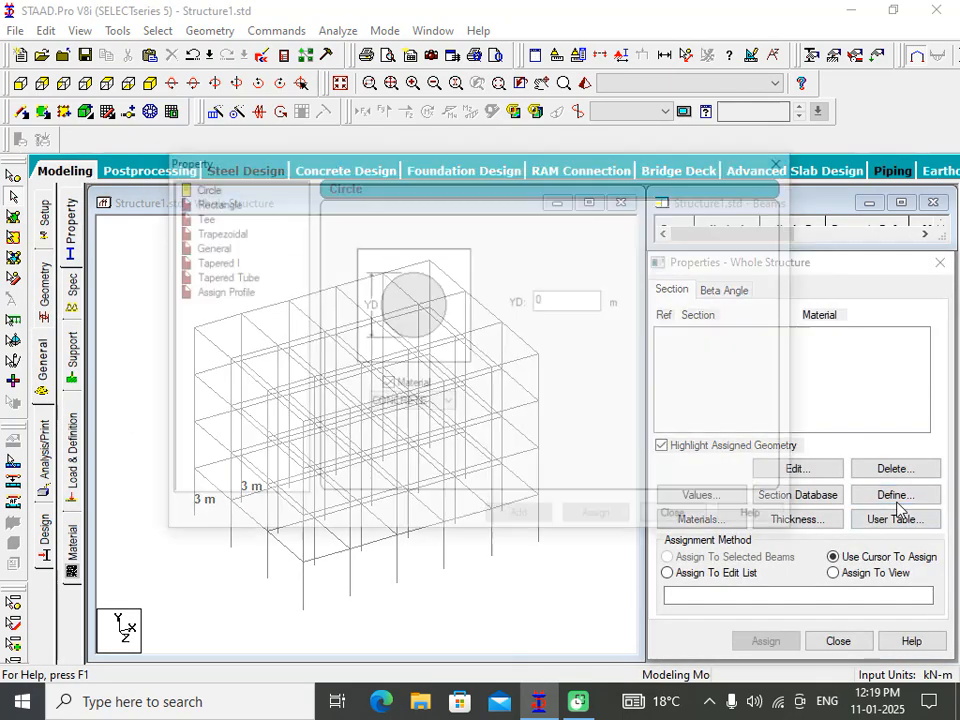
pyautogui.click(212, 202)
pyautogui.click(568, 289)
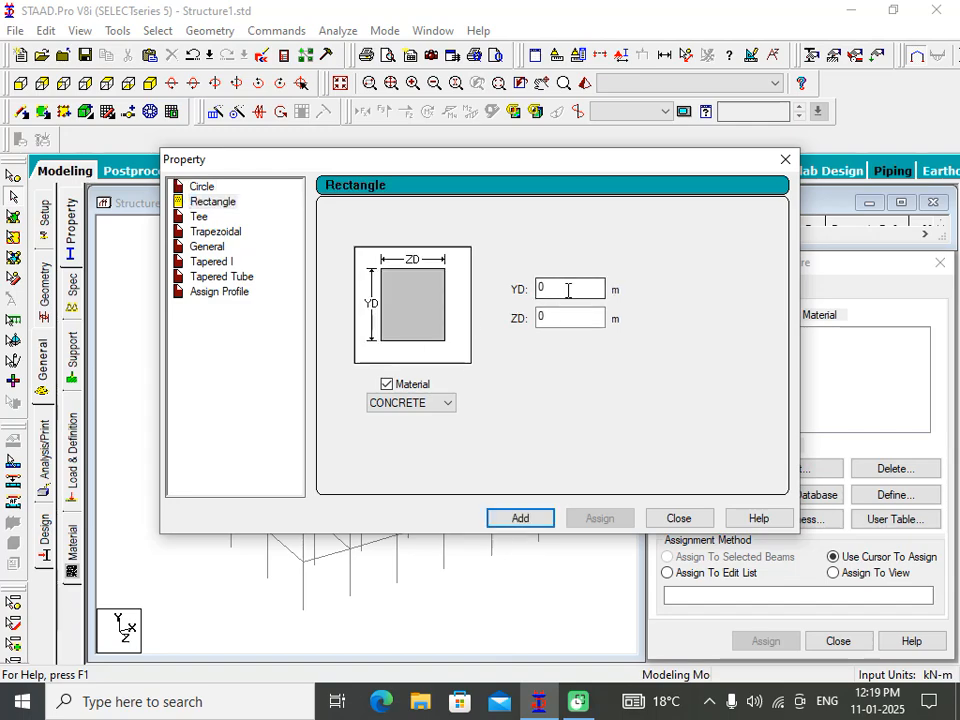
pyautogui.write('.3')
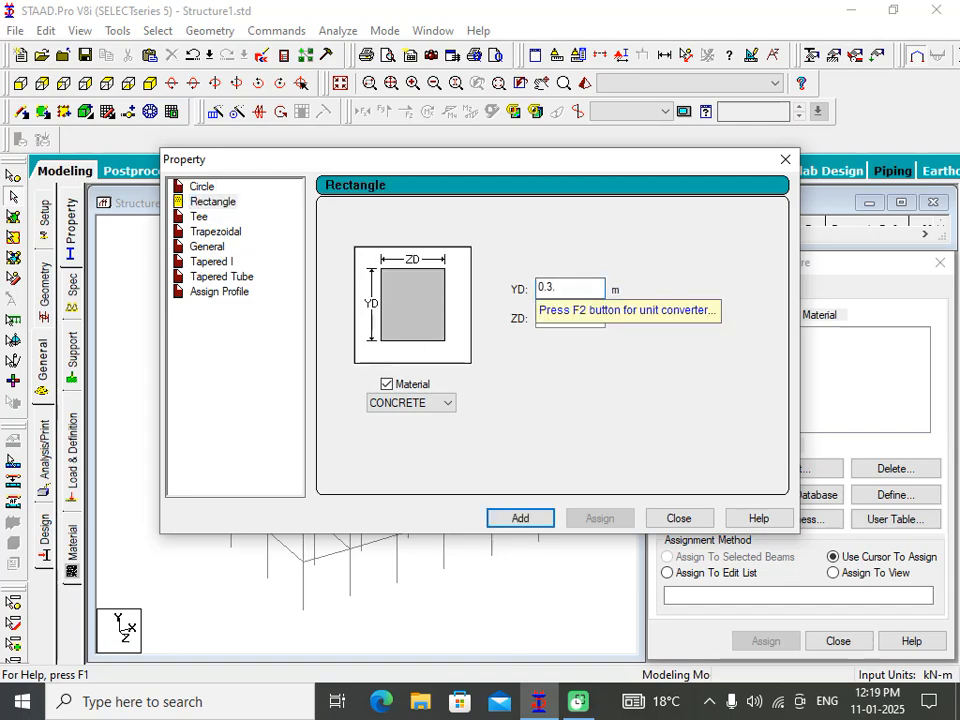
pyautogui.click(570, 316)
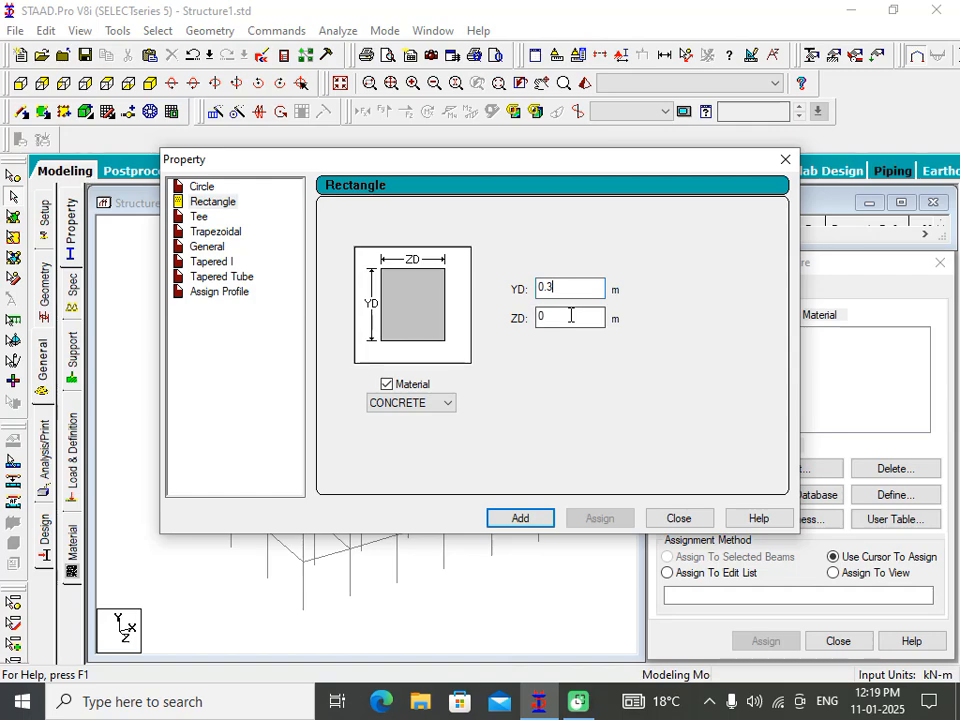
pyautogui.write('.3')
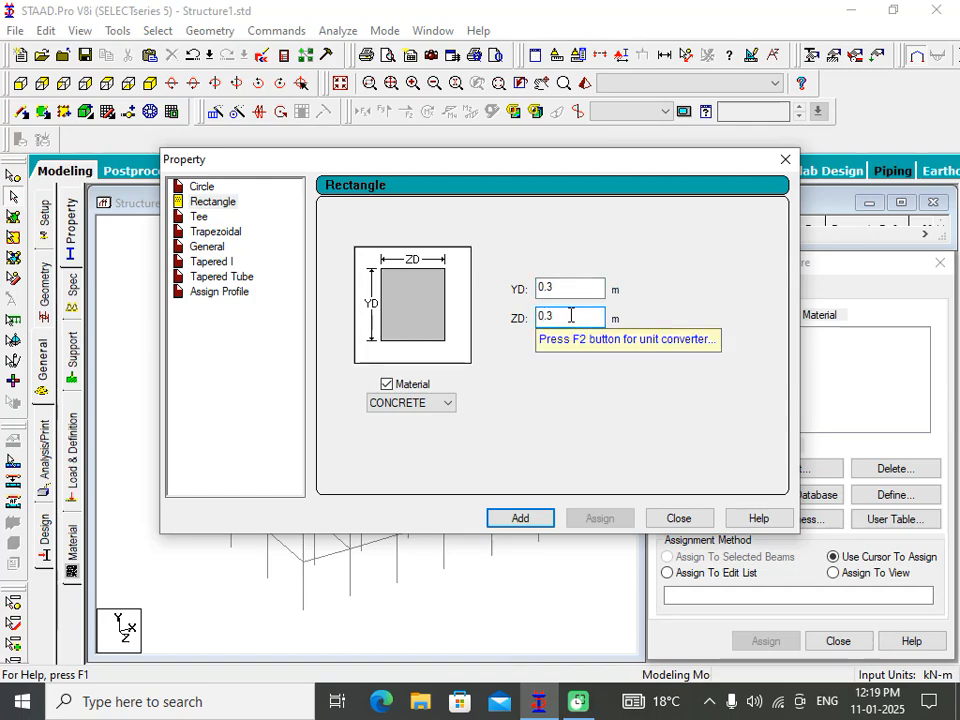
pyautogui.click(528, 516)
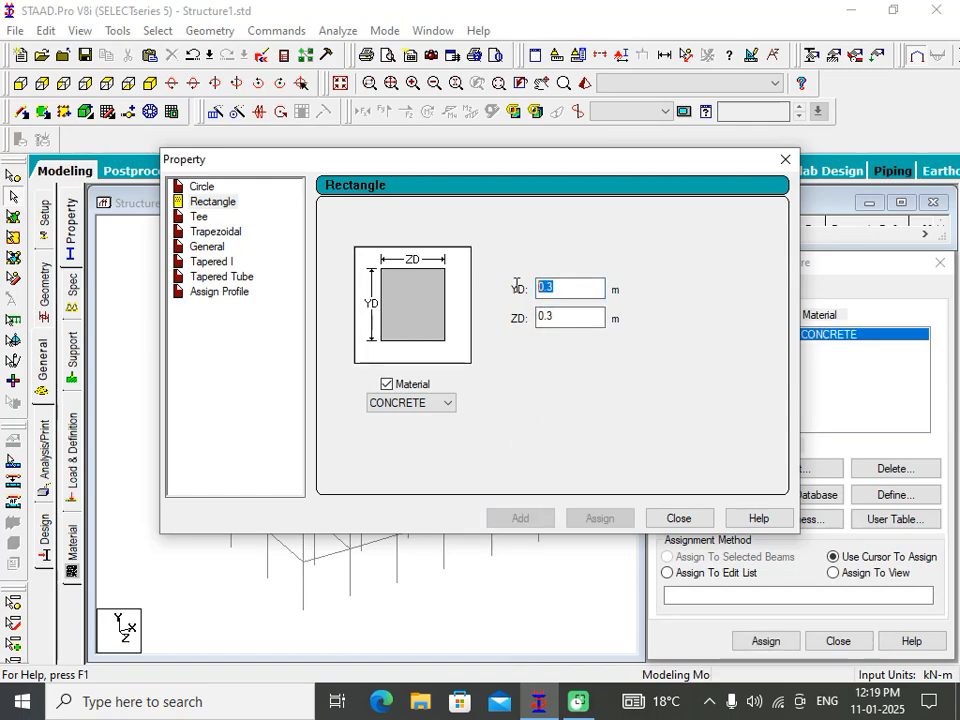
# Add a second rectangular concrete section with YD 0.45 m and ZD 0.3 m, and finish defining properties.
pyautogui.write('.45')
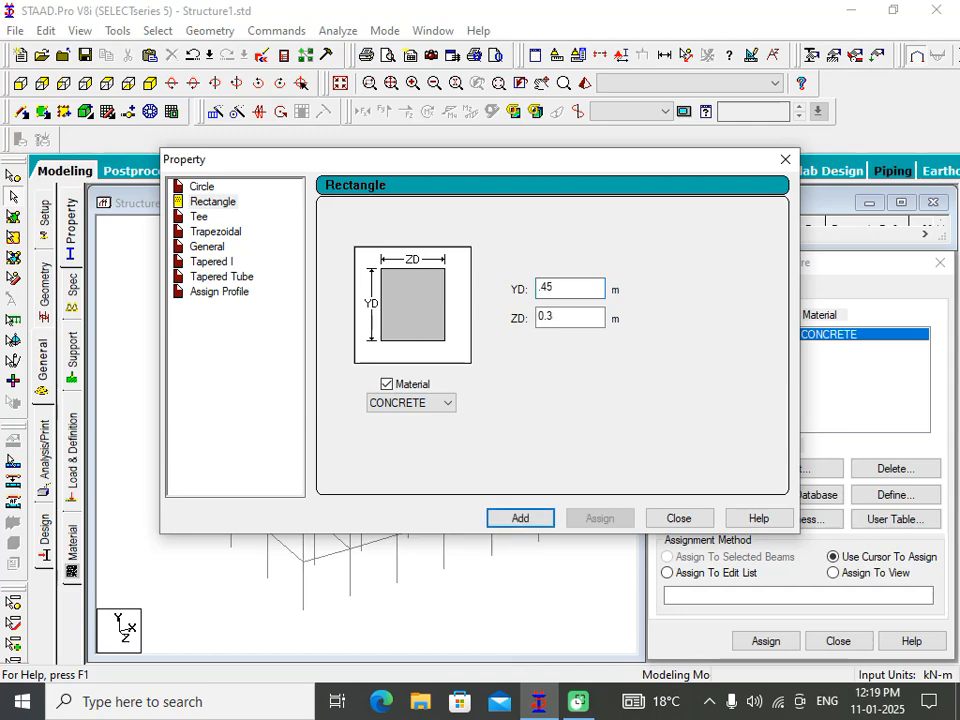
pyautogui.click(512, 522)
pyautogui.click(693, 520)
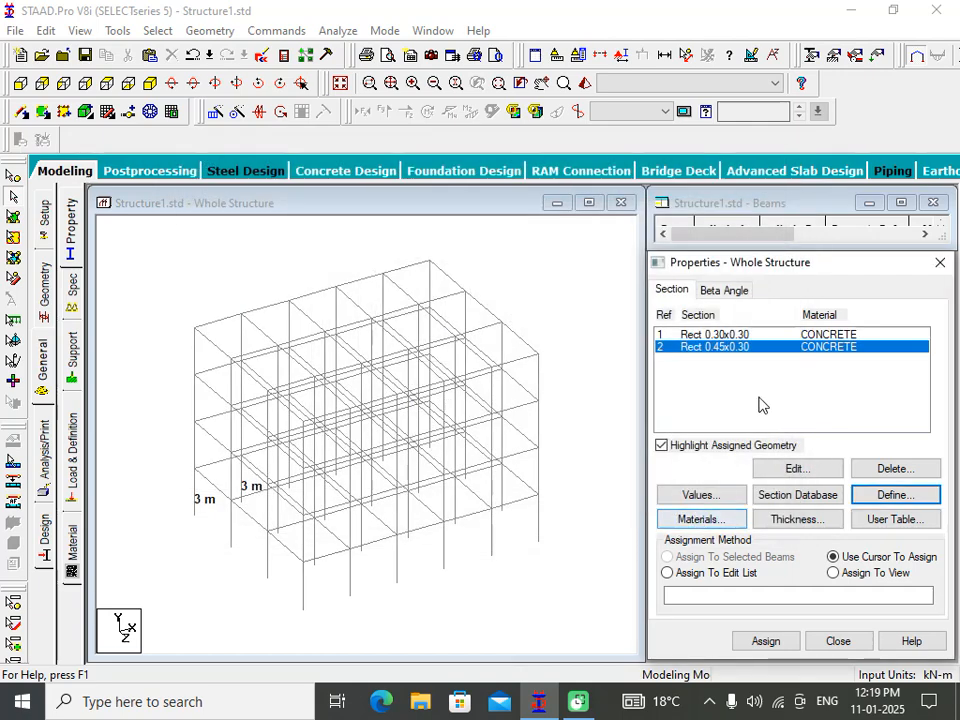
# Assign the Rect 0.30x0.30 concrete section to all columns by selecting the beams parallel to Y.
pyautogui.click(729, 335)
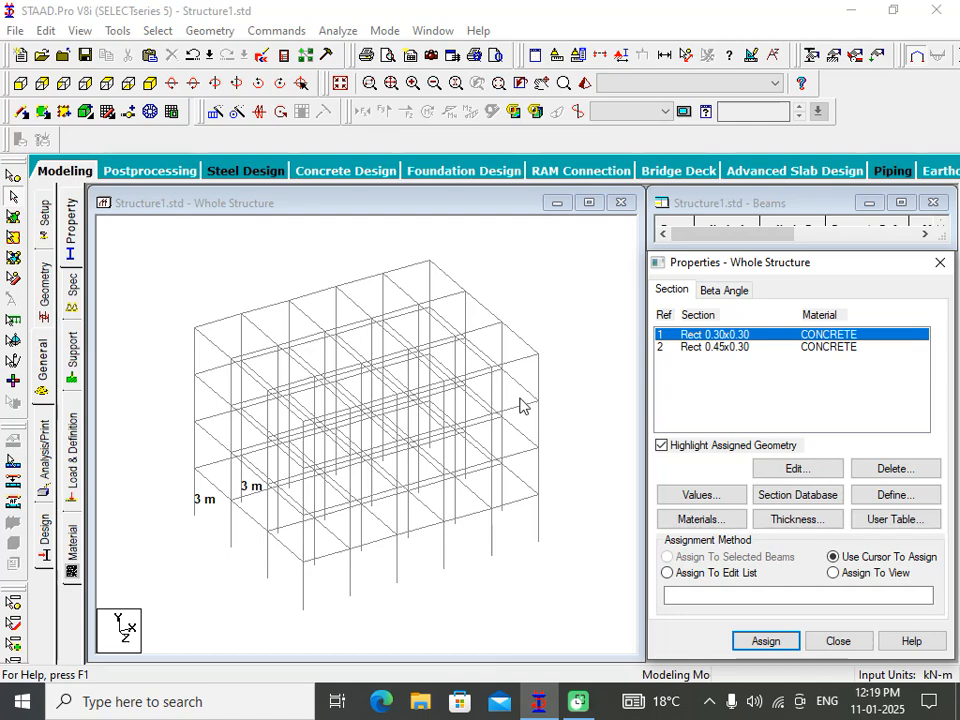
pyautogui.click(157, 31)
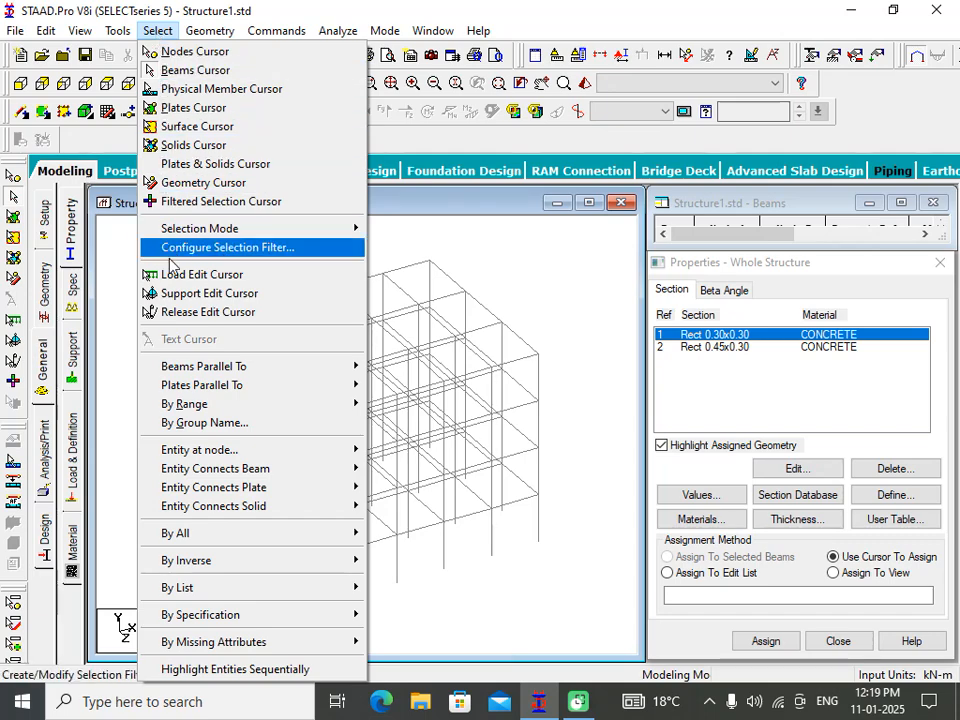
pyautogui.moveTo(187, 373)
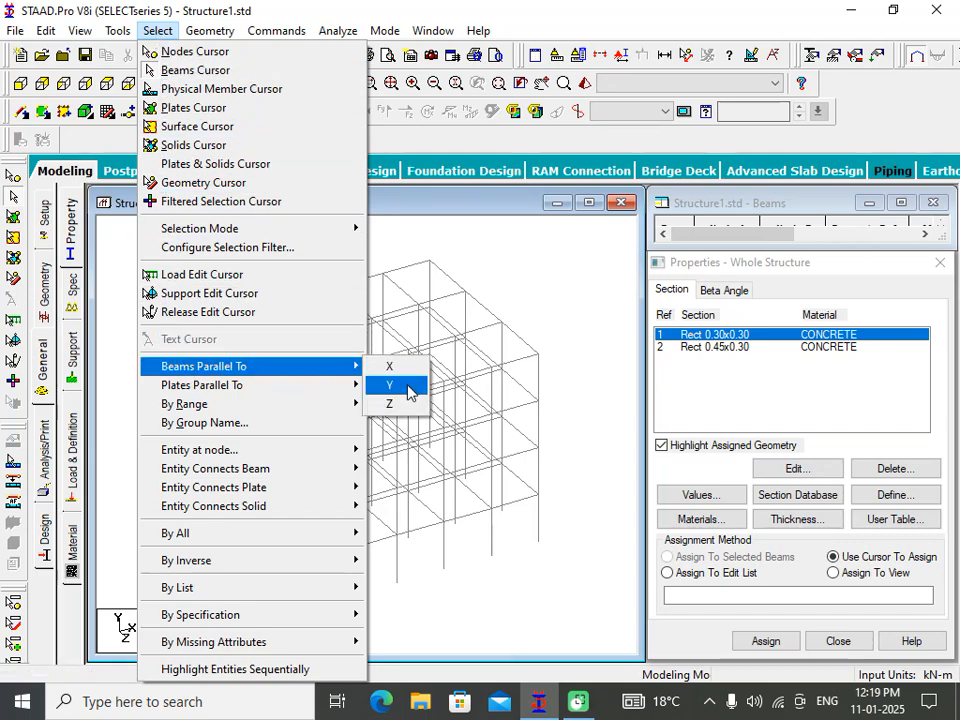
pyautogui.click(390, 385)
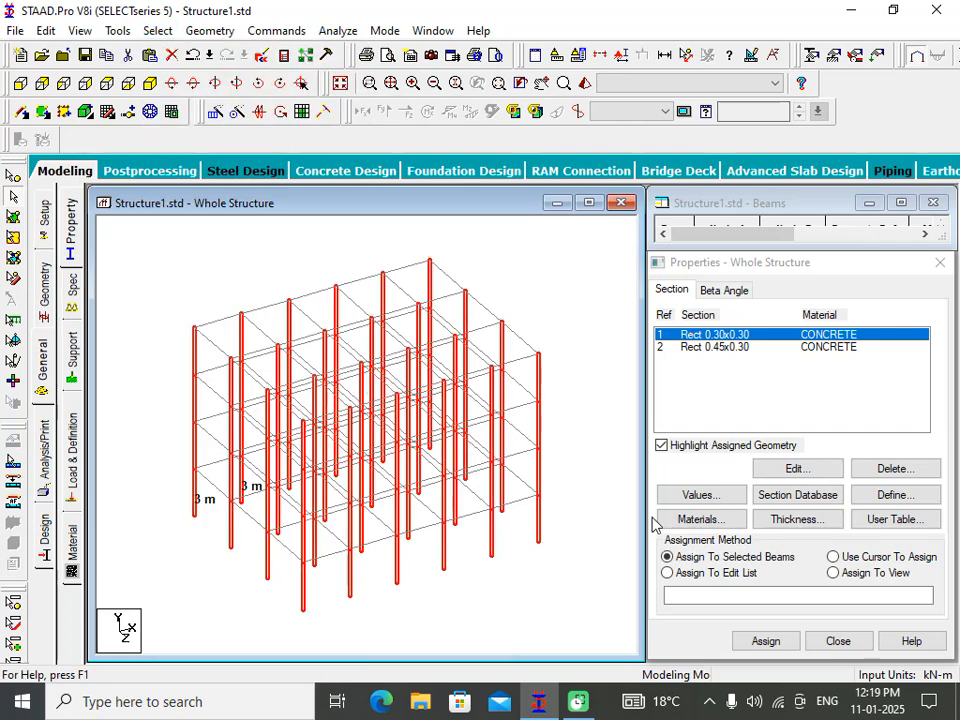
pyautogui.click(770, 638)
pyautogui.click(836, 512)
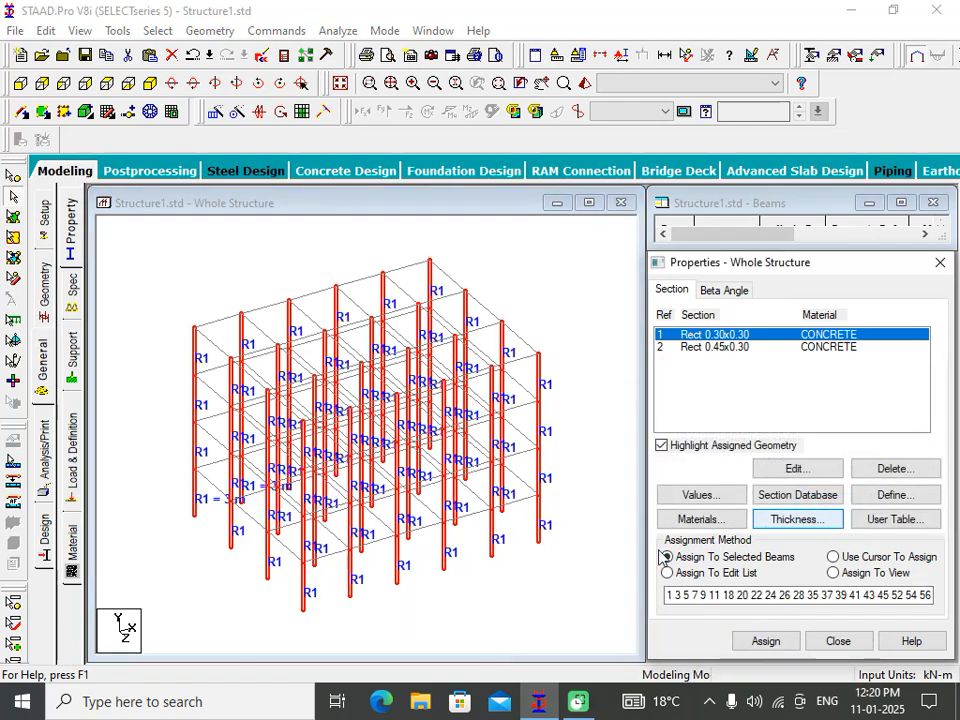
pyautogui.click(610, 586)
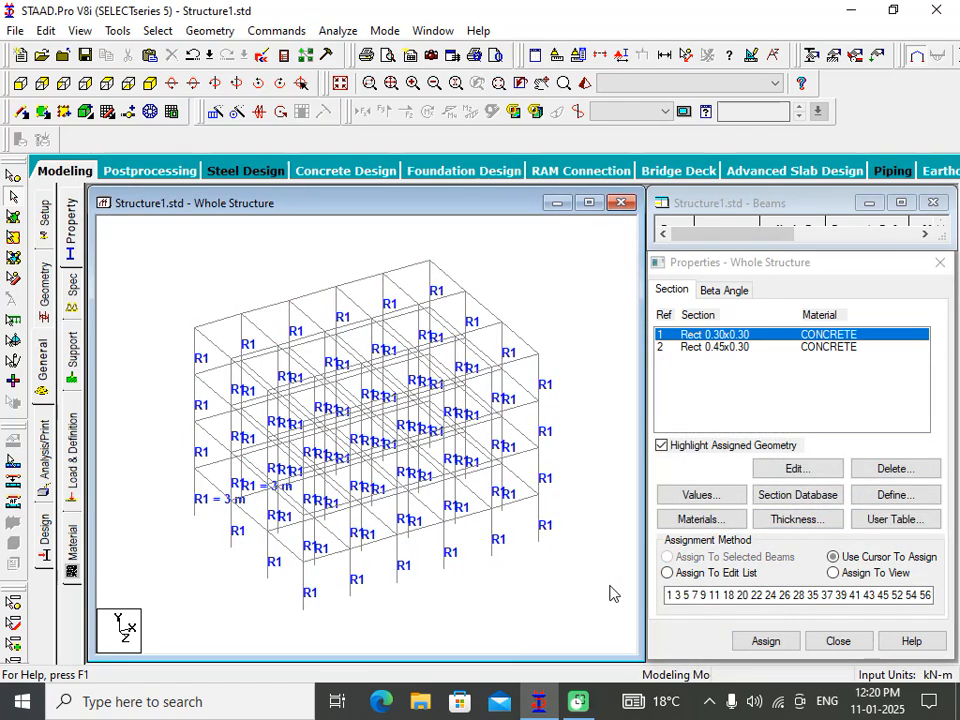
# Assign the Rect 0.45x0.30 concrete section to all horizontal beams by selecting the beams parallel to X and Z.
pyautogui.click(745, 347)
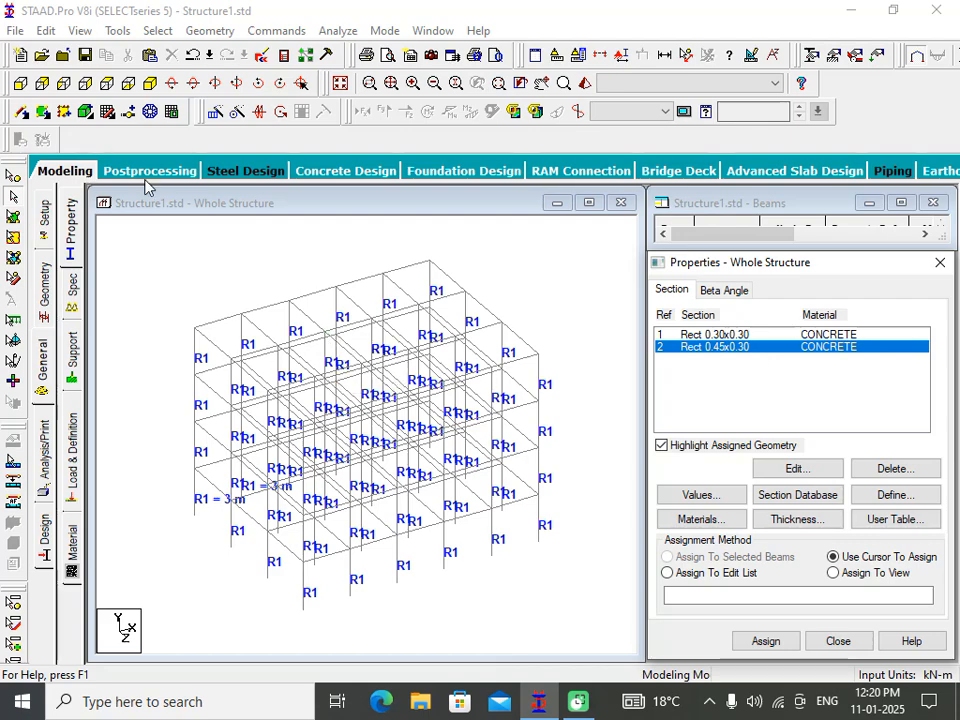
pyautogui.click(160, 36)
pyautogui.click(160, 36)
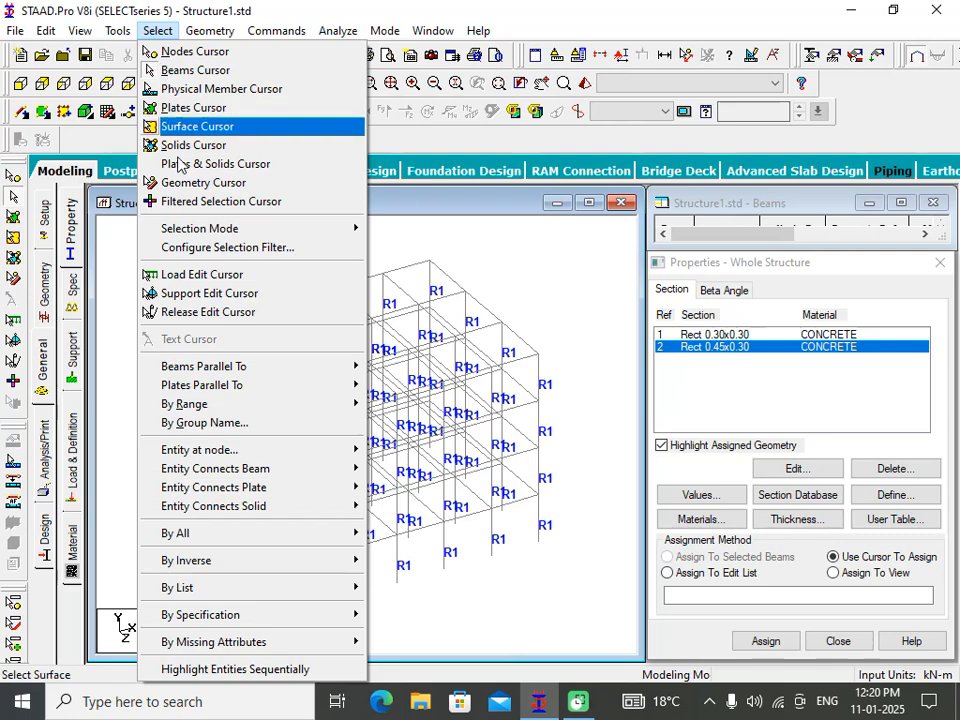
pyautogui.moveTo(348, 374)
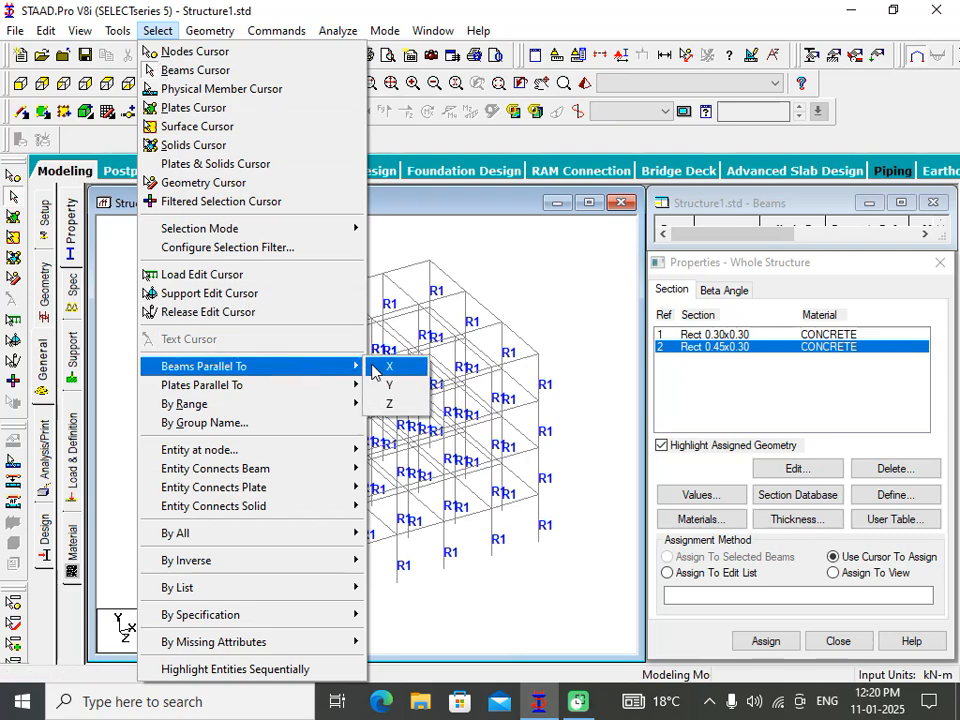
pyautogui.click(389, 366)
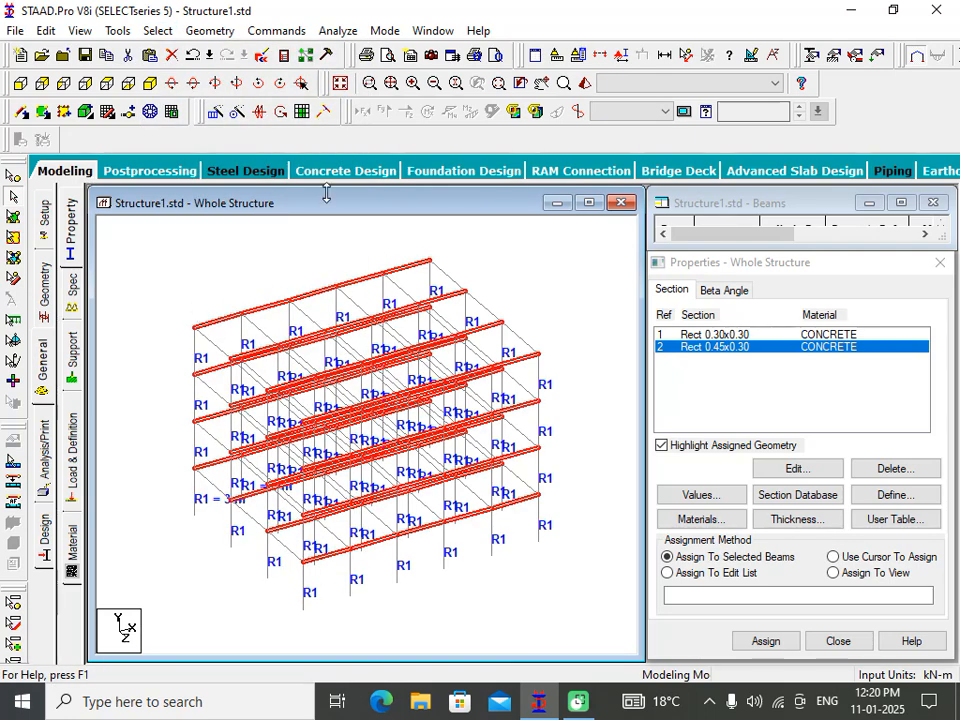
pyautogui.click(157, 30)
pyautogui.moveTo(340, 367)
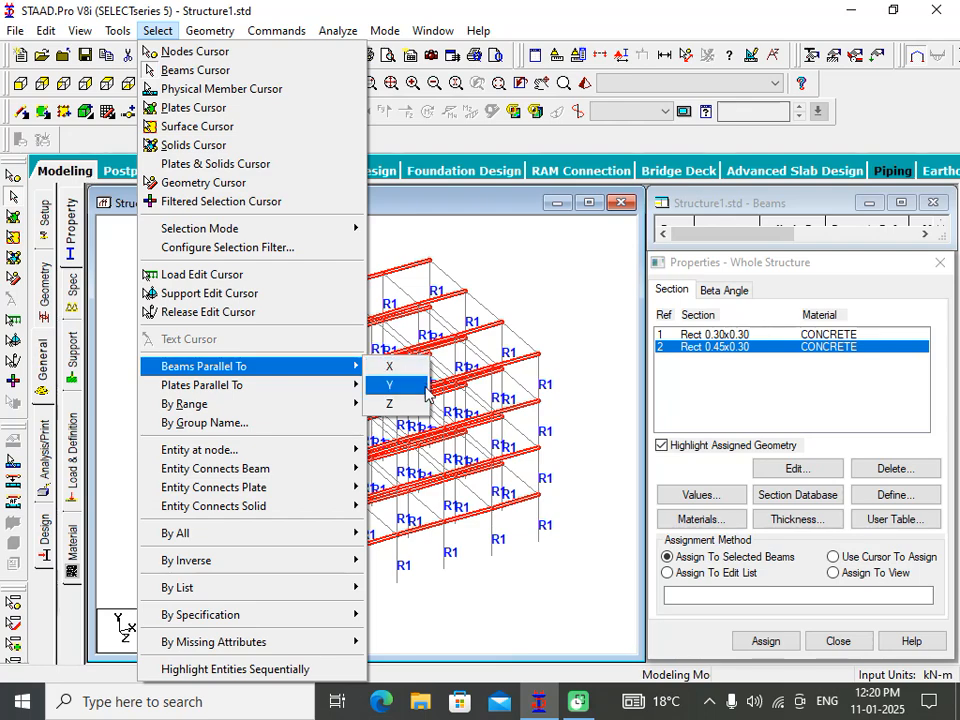
pyautogui.click(388, 403)
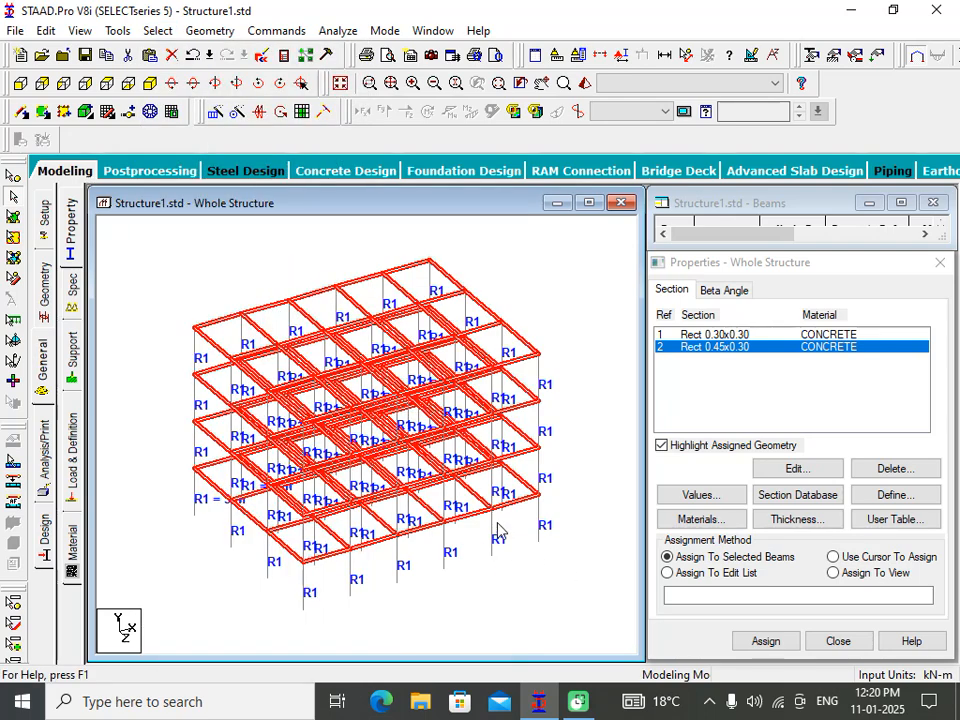
pyautogui.click(760, 640)
pyautogui.click(840, 508)
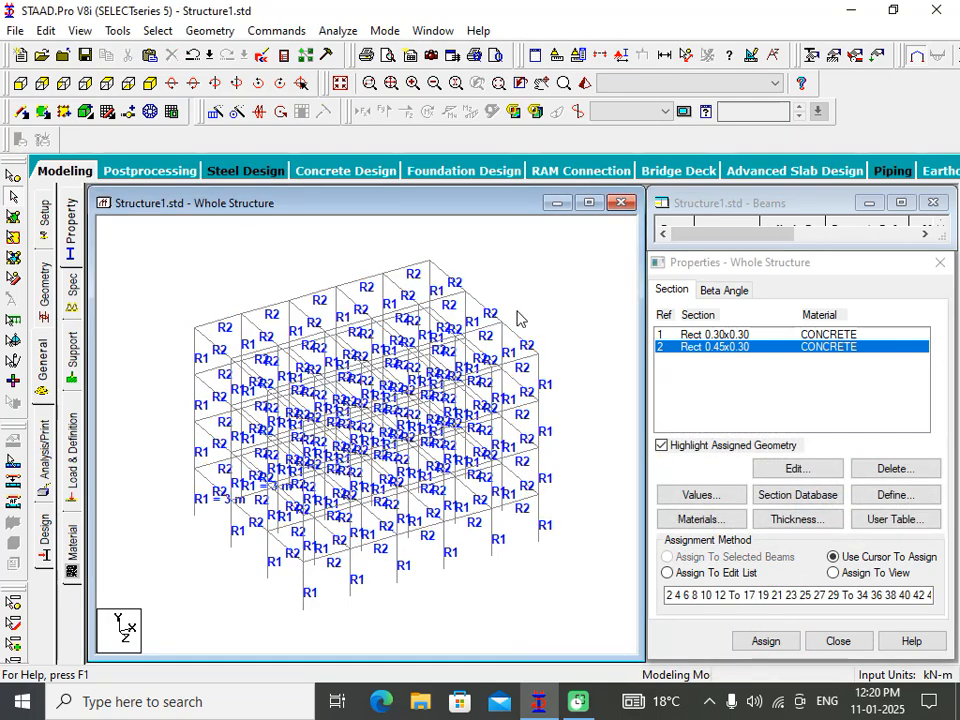
pyautogui.click(158, 30)
pyautogui.moveTo(195, 377)
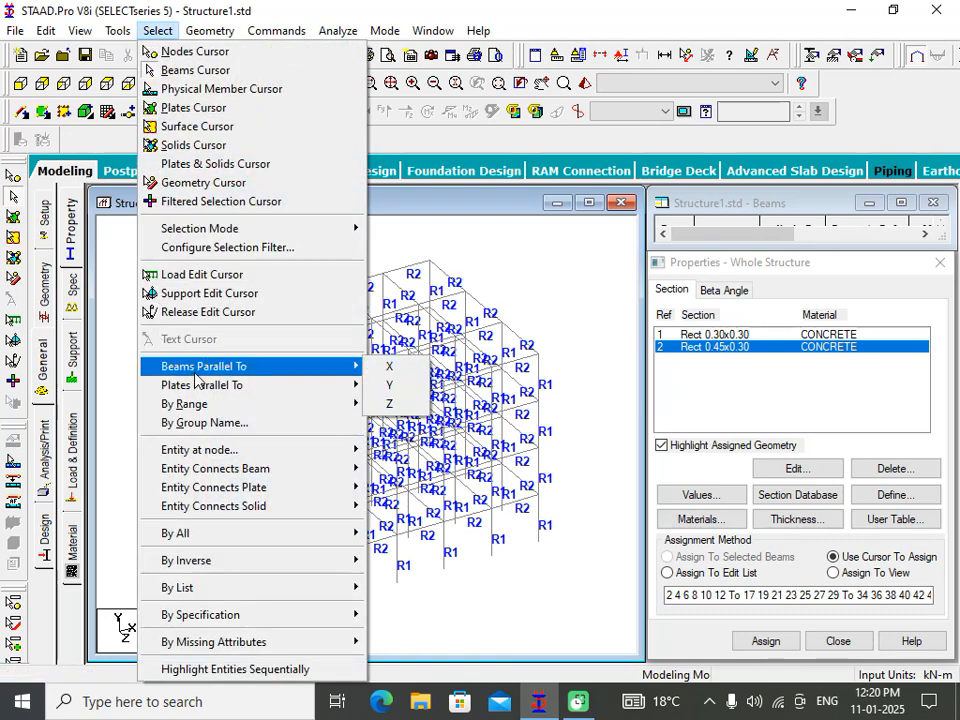
# Open a 3D rendering of the whole frame, rotate it to inspect the assigned column and beam sections, and close the rendered view.
pyautogui.rightClick(567, 591)
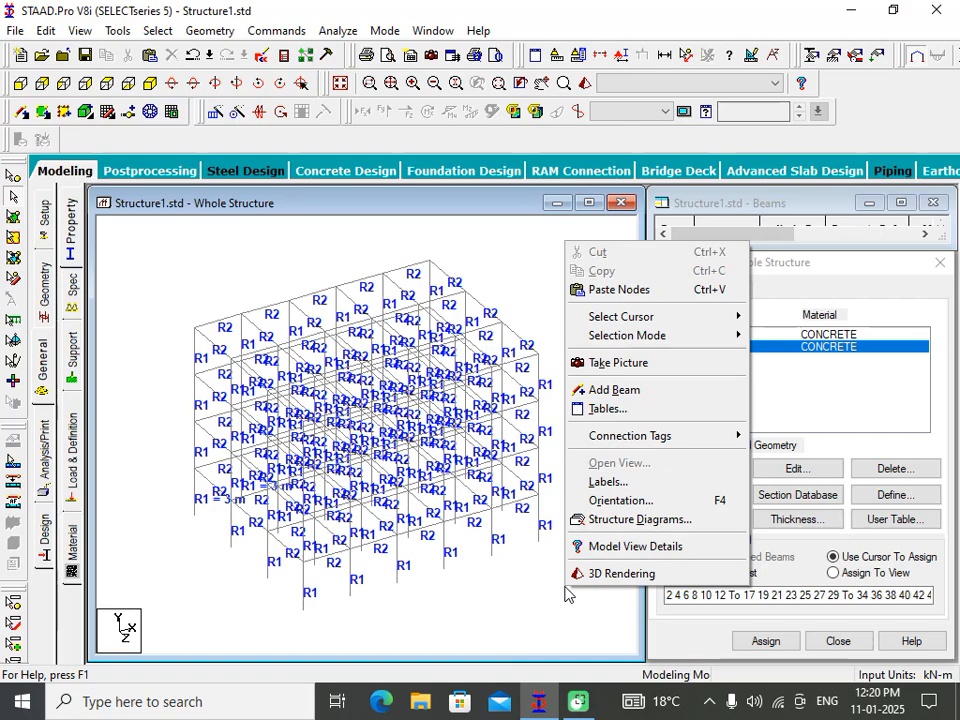
pyautogui.click(632, 574)
pyautogui.moveTo(574, 578); pyautogui.dragTo(530, 465)
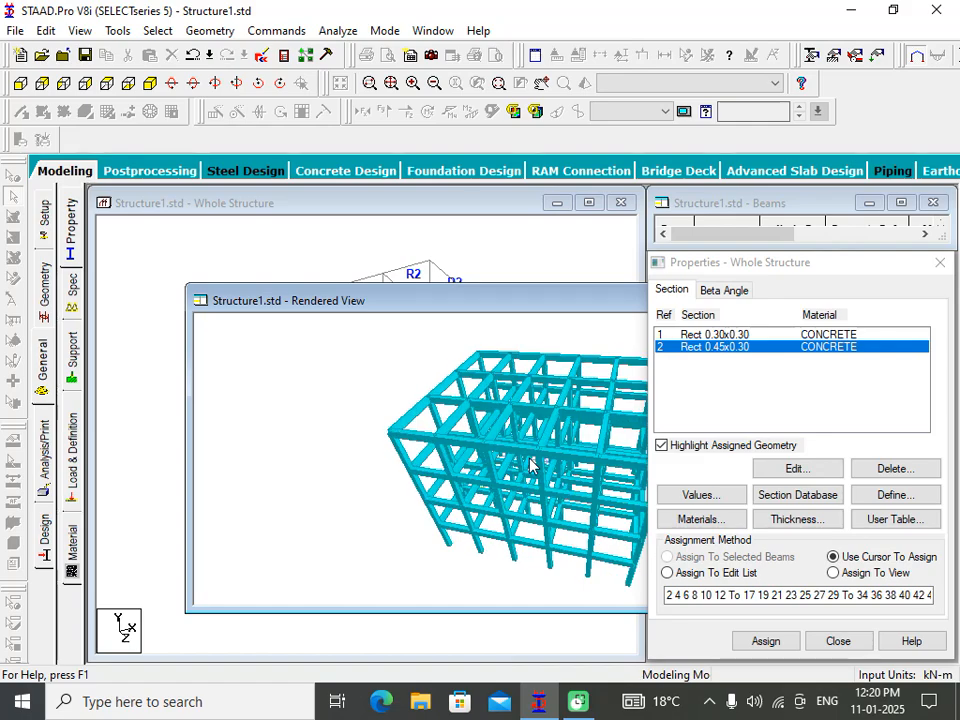
pyautogui.moveTo(558, 305); pyautogui.dragTo(334, 298)
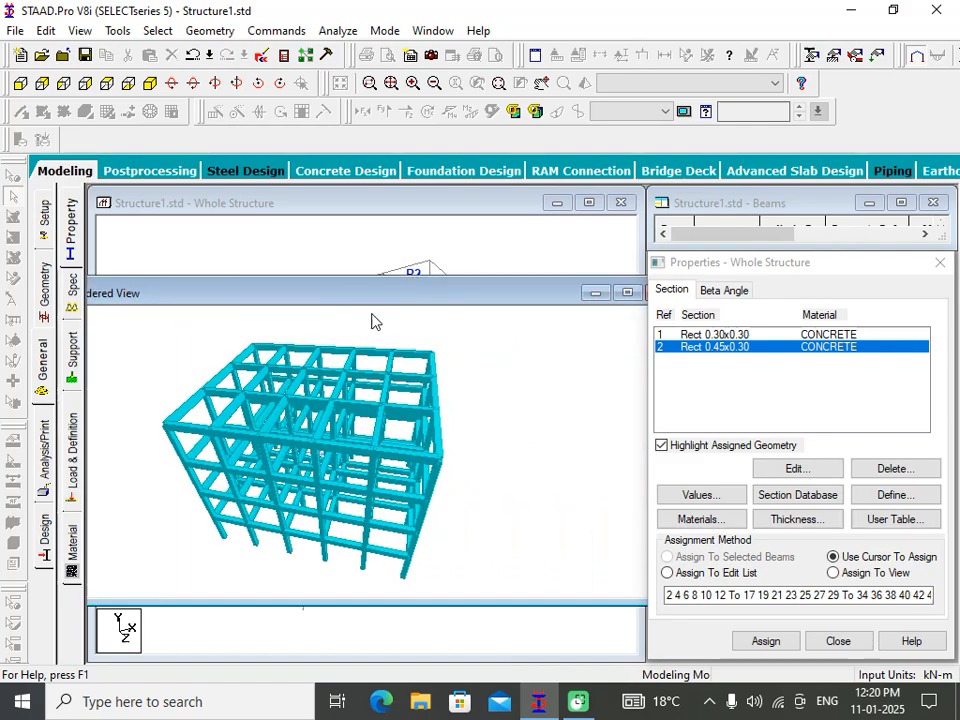
pyautogui.moveTo(525, 294); pyautogui.dragTo(400, 304)
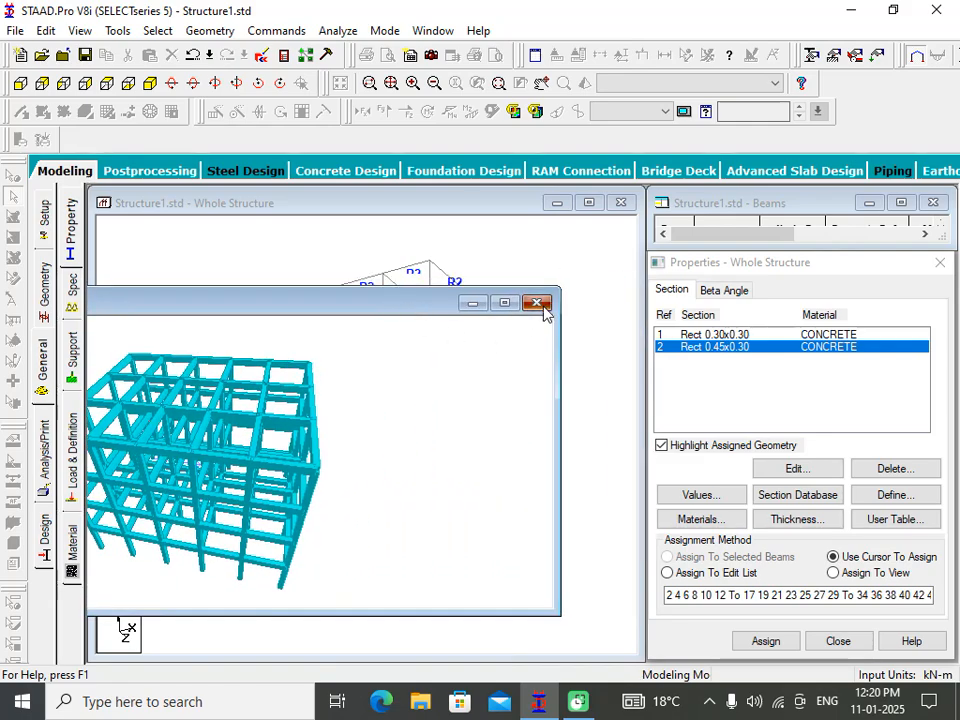
pyautogui.click(543, 304)
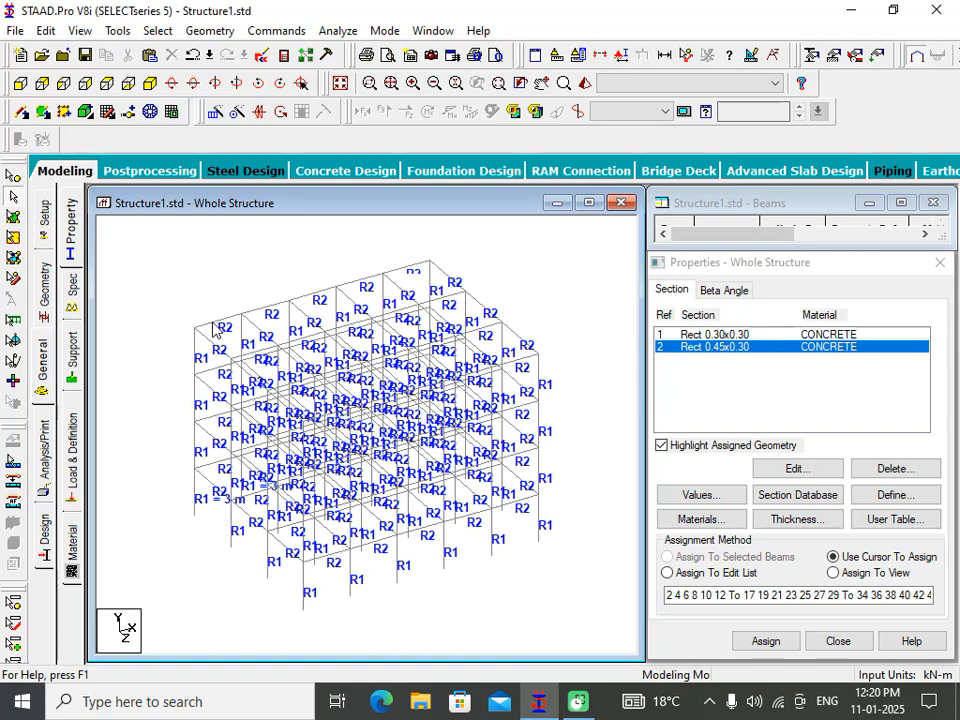